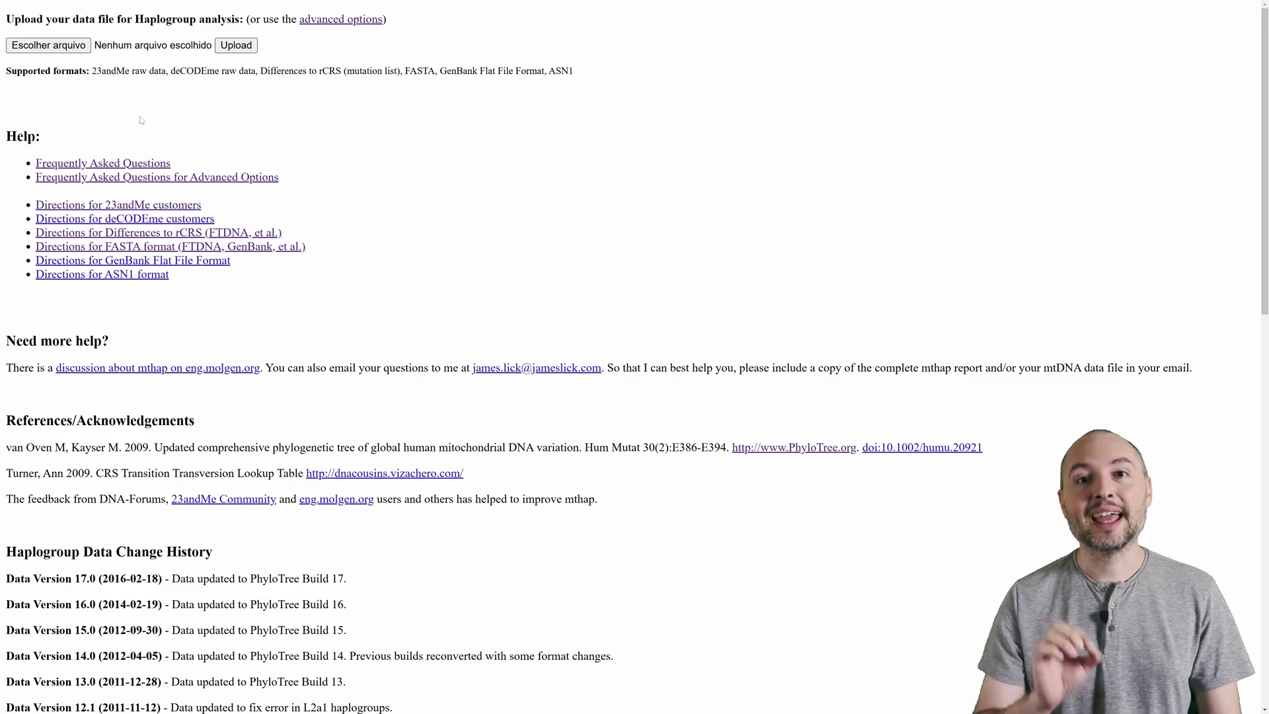
Step: Upload Dan-Genera.csv from the Usando a ferramenta Jameslick mthap folder for haplogroup analysis
{"action": "scroll", "coordinate": [265, 148], "scroll_direction": "down", "scroll_amount": 12}
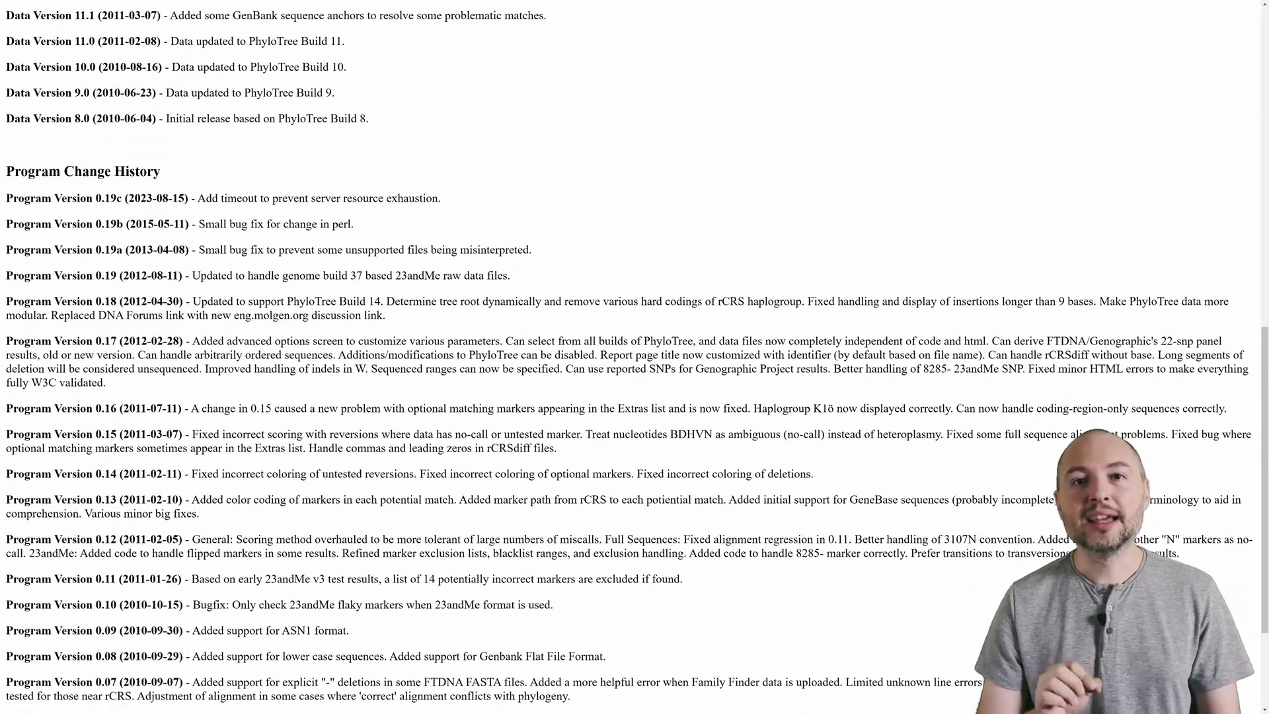
{"action": "scroll", "coordinate": [215, 279], "scroll_direction": "up", "scroll_amount": 12}
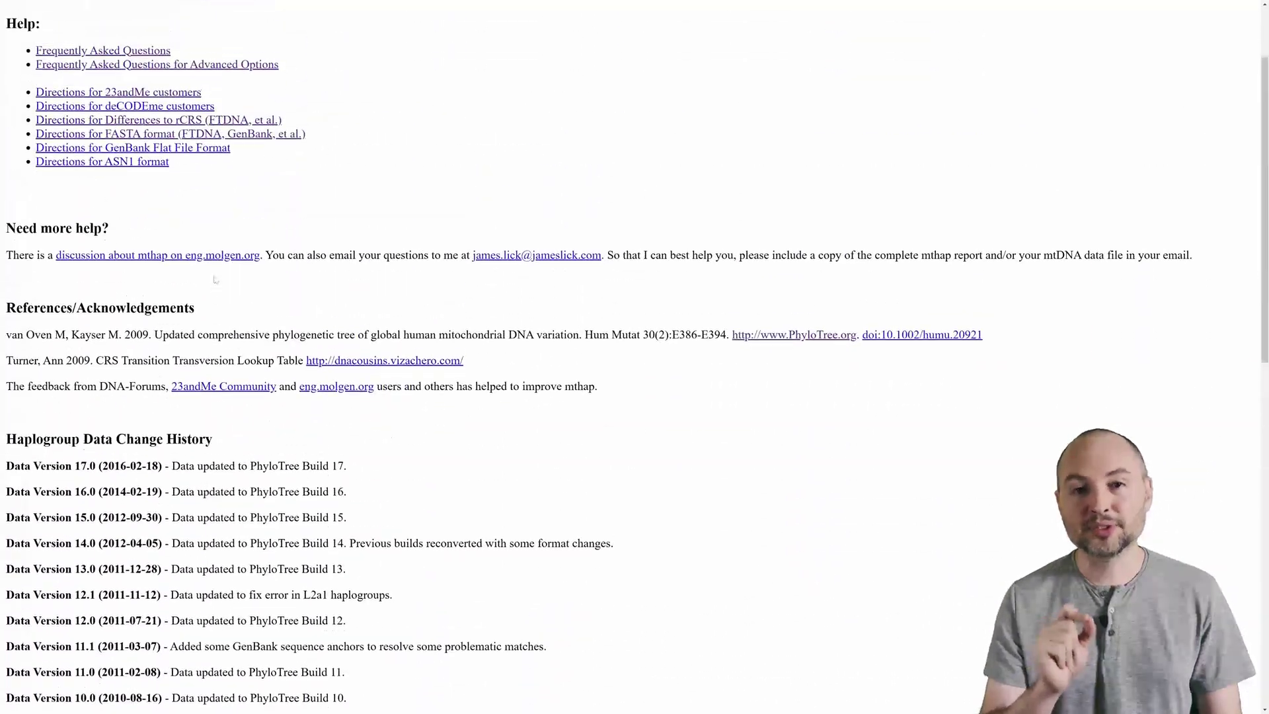
{"action": "scroll", "coordinate": [214, 280], "scroll_direction": "up", "scroll_amount": 2}
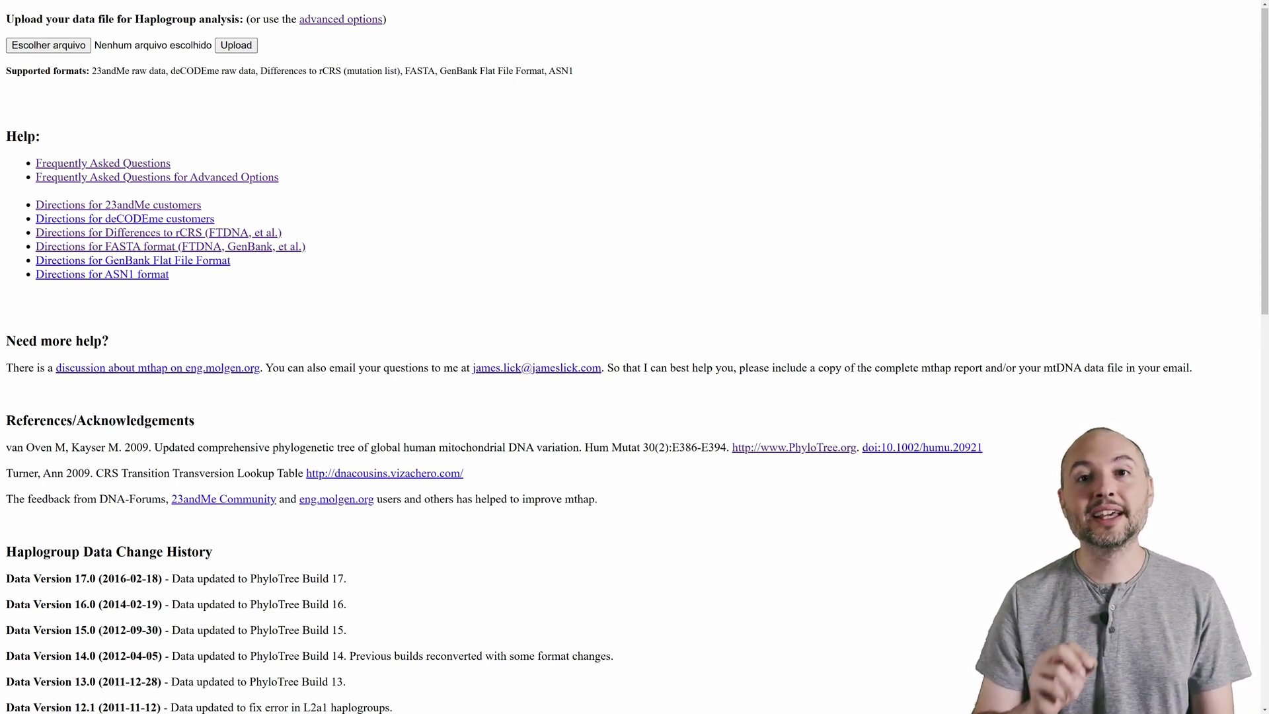
{"action": "left_click", "coordinate": [50, 47]}
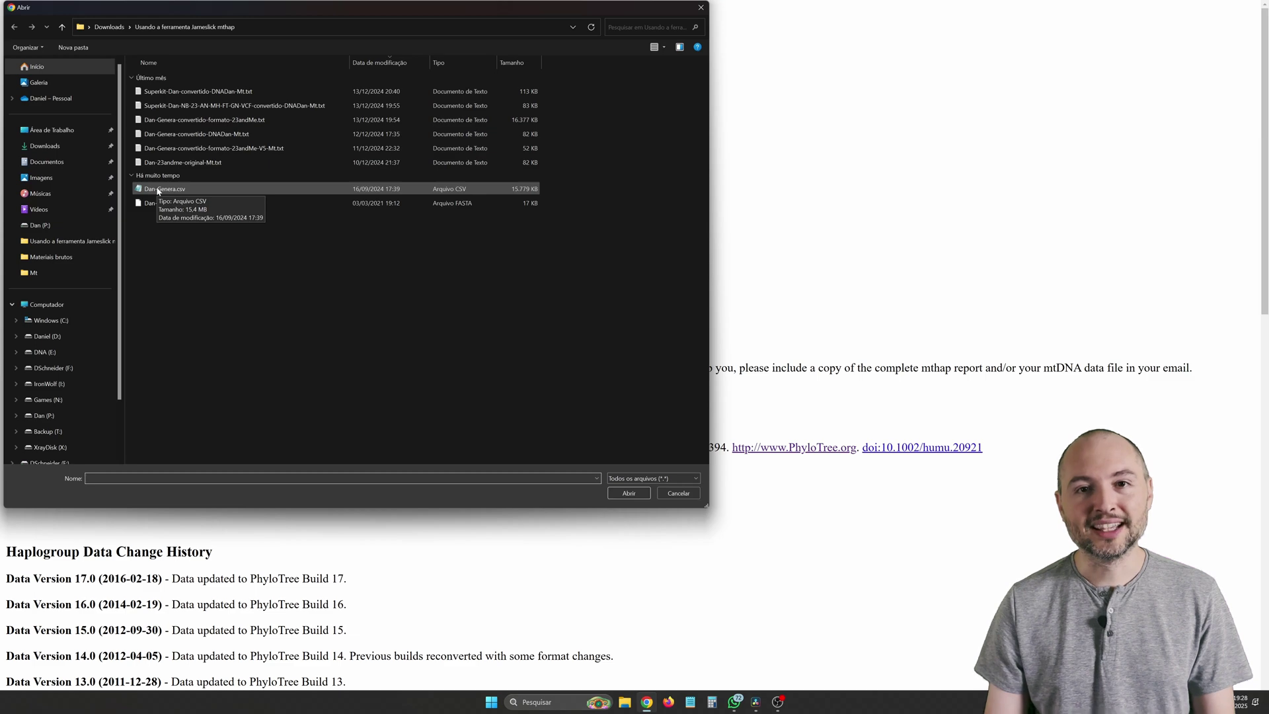
{"action": "left_click", "coordinate": [158, 190]}
{"action": "left_click", "coordinate": [29, 303]}
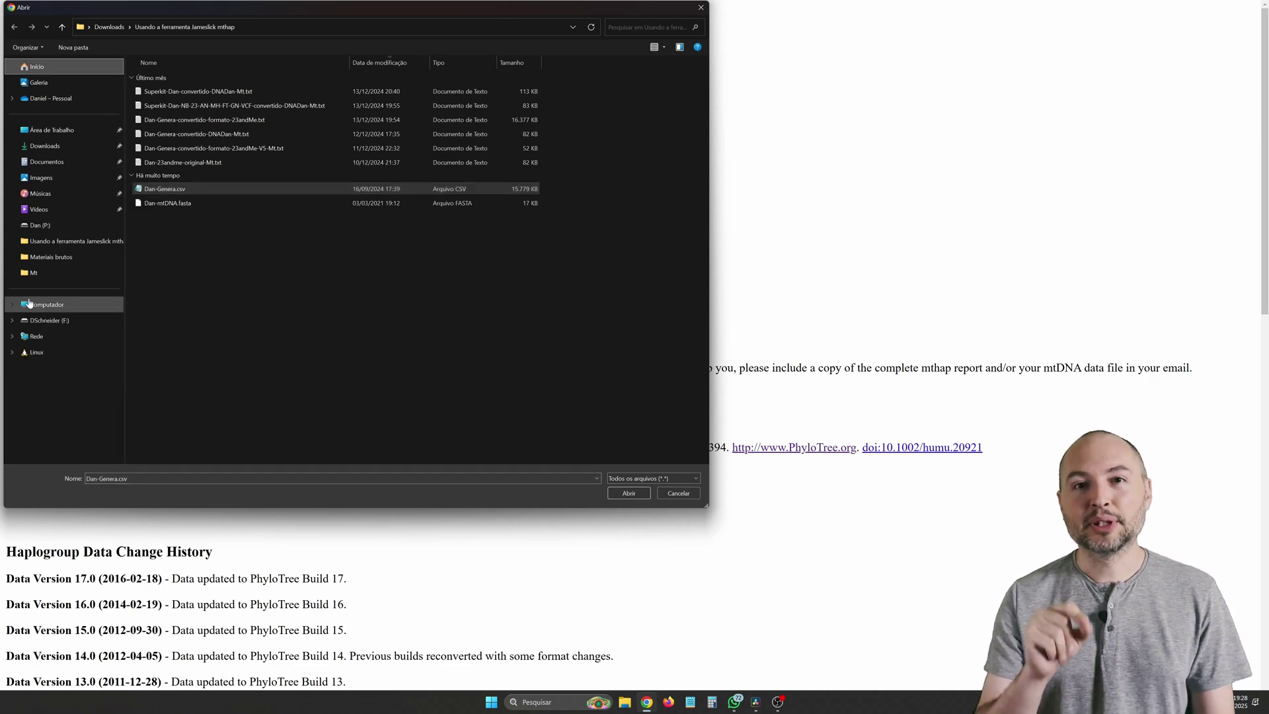
{"action": "left_click", "coordinate": [181, 193]}
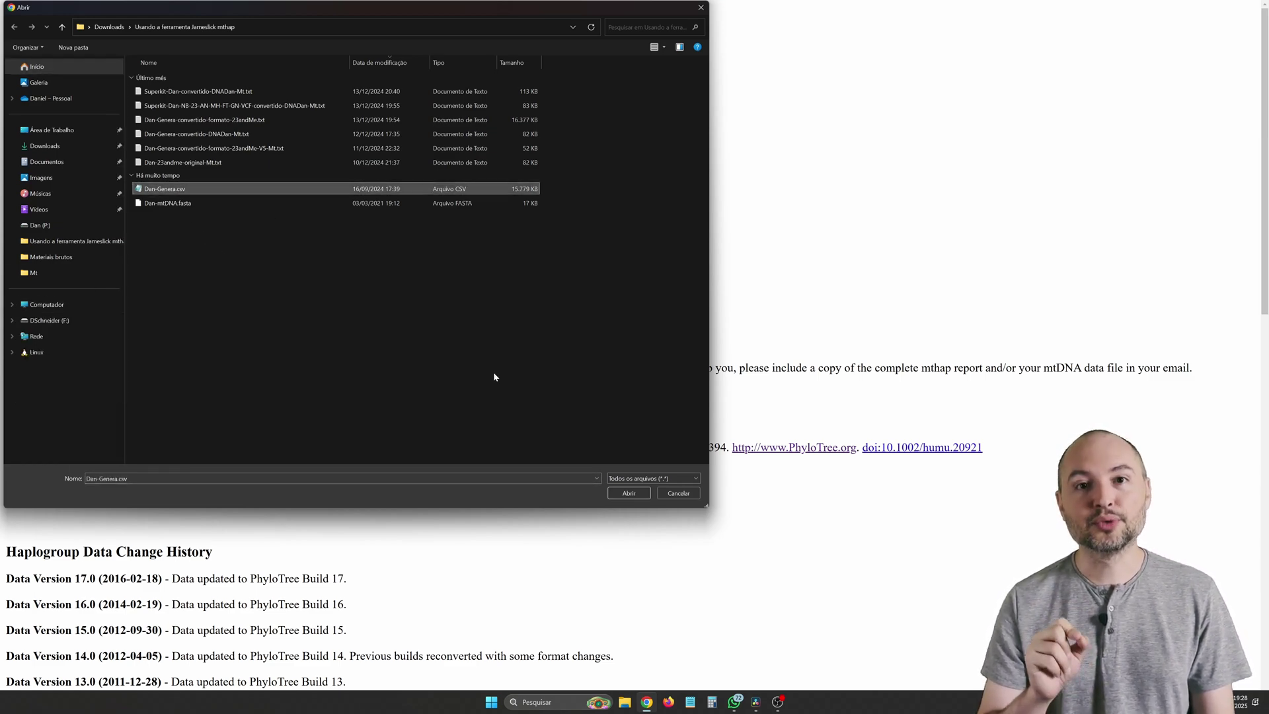
{"action": "left_click", "coordinate": [627, 495]}
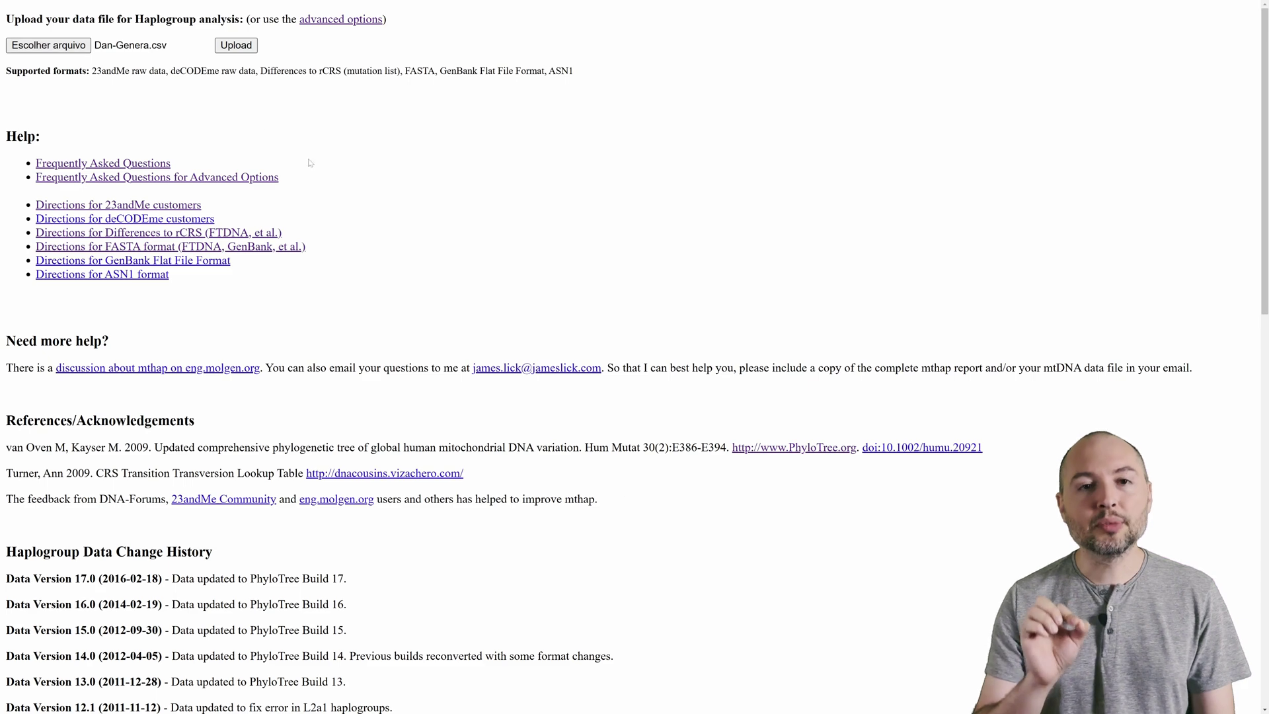
{"action": "left_click", "coordinate": [236, 46]}
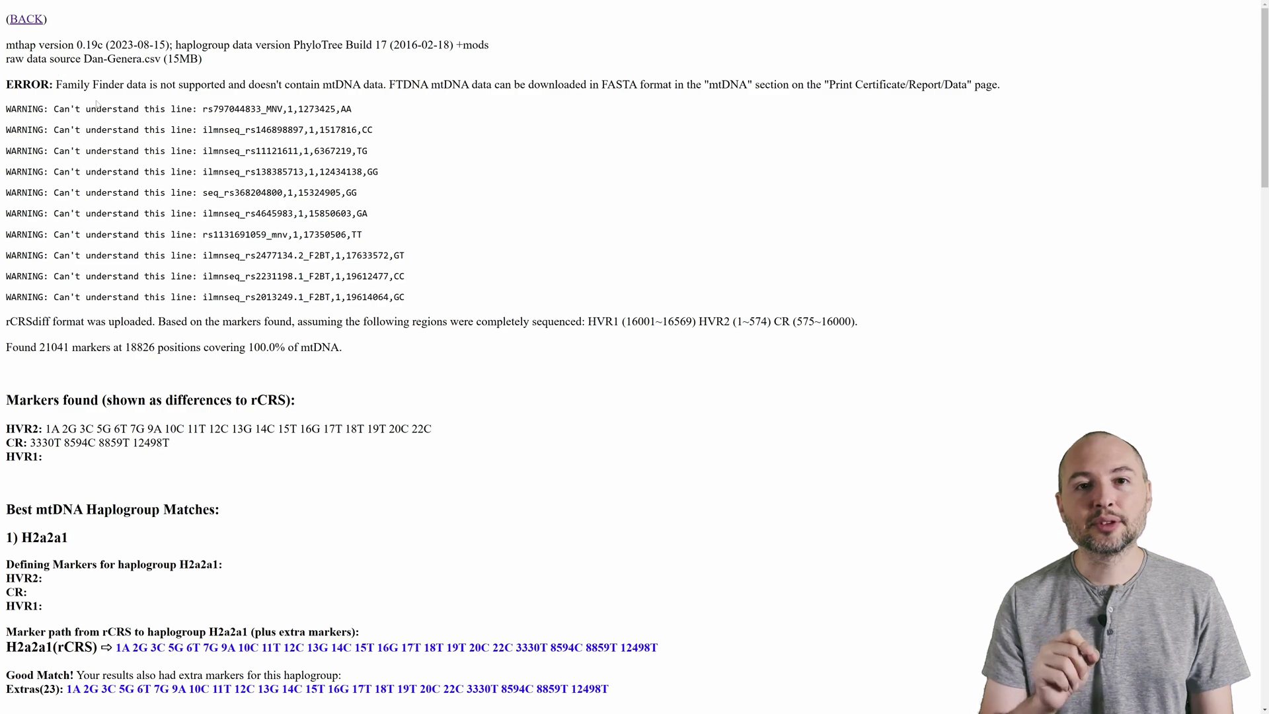
Step: Read the error message in the mthap report, highlighting its phrases on data support and mtDNA content
{"action": "scroll", "coordinate": [58, 71], "scroll_direction": "down", "scroll_amount": 4}
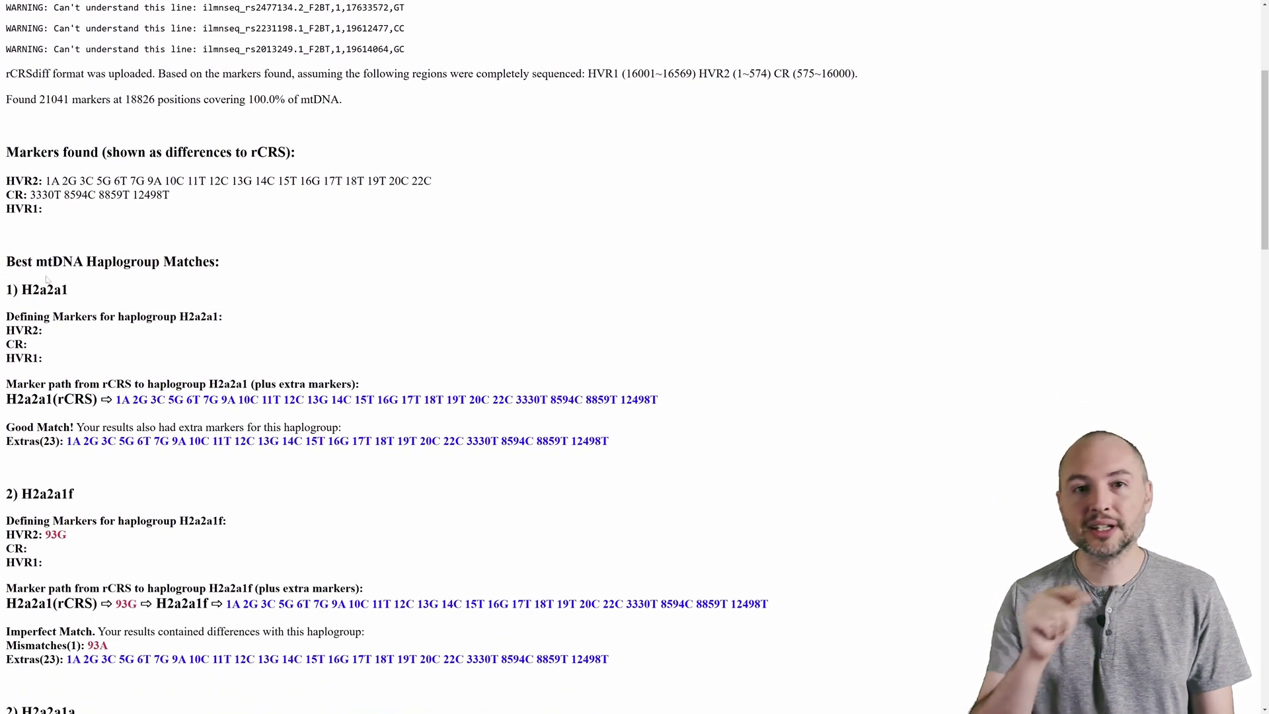
{"action": "scroll", "coordinate": [46, 281], "scroll_direction": "up", "scroll_amount": 4}
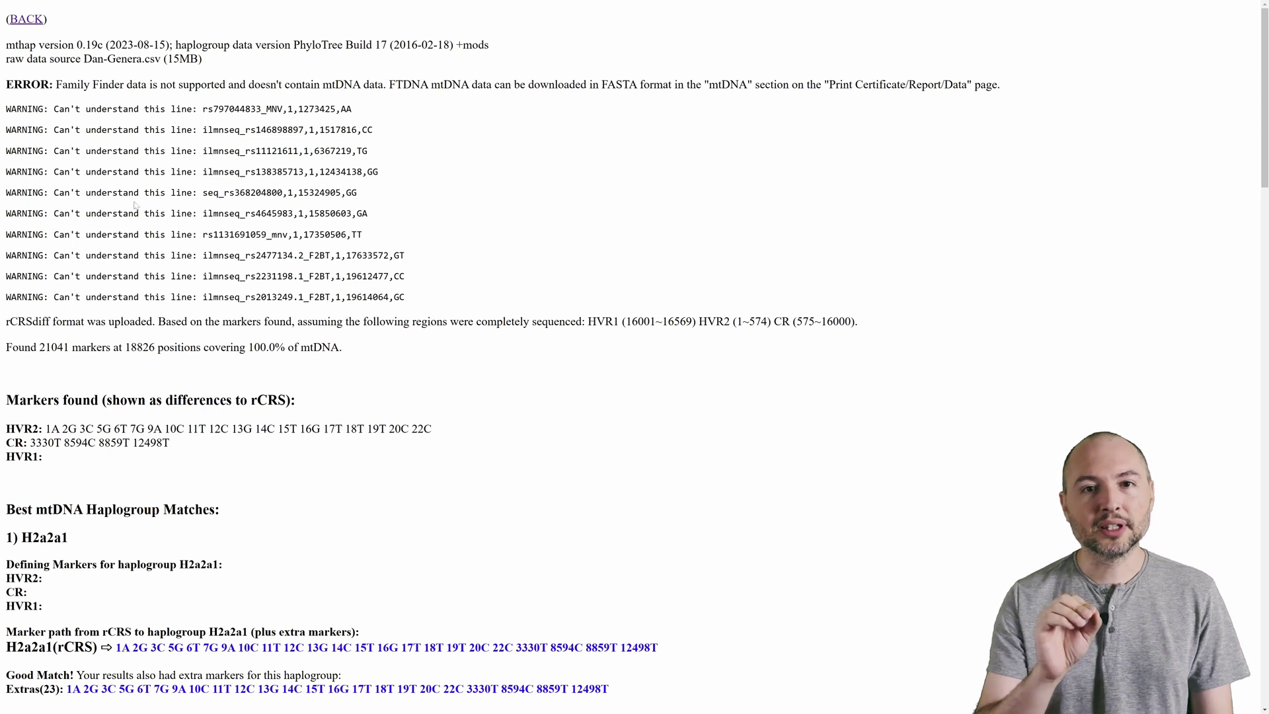
{"action": "left_click_drag", "start_coordinate": [6, 84], "coordinate": [68, 85]}
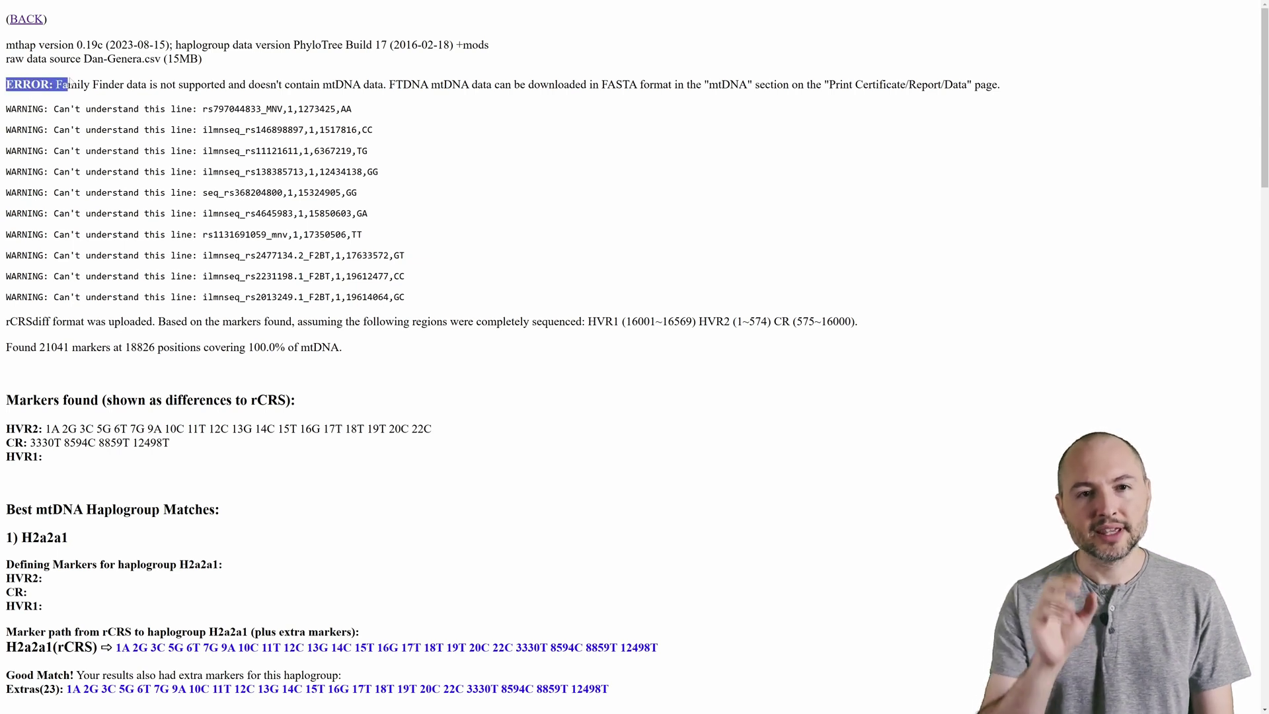
{"action": "left_click", "coordinate": [65, 71]}
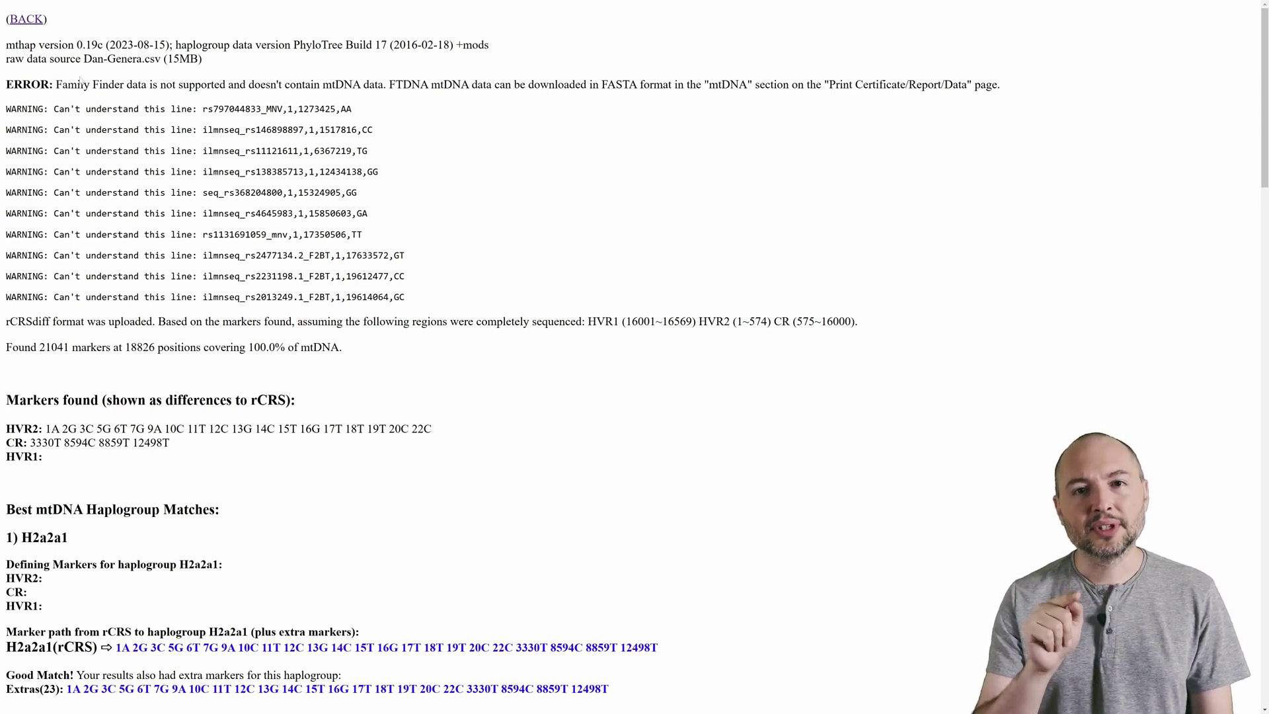
{"action": "left_click_drag", "start_coordinate": [124, 84], "coordinate": [319, 84]}
{"action": "left_click", "coordinate": [320, 85]}
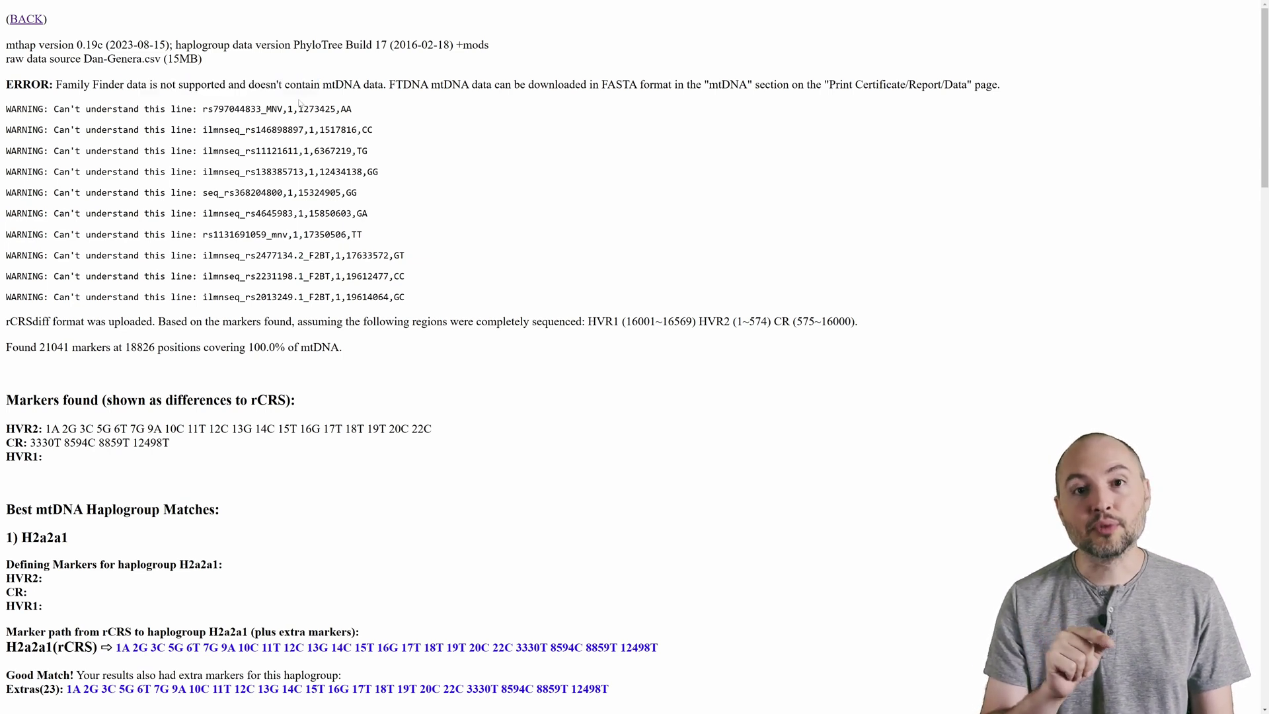
{"action": "left_click_drag", "start_coordinate": [56, 83], "coordinate": [138, 84]}
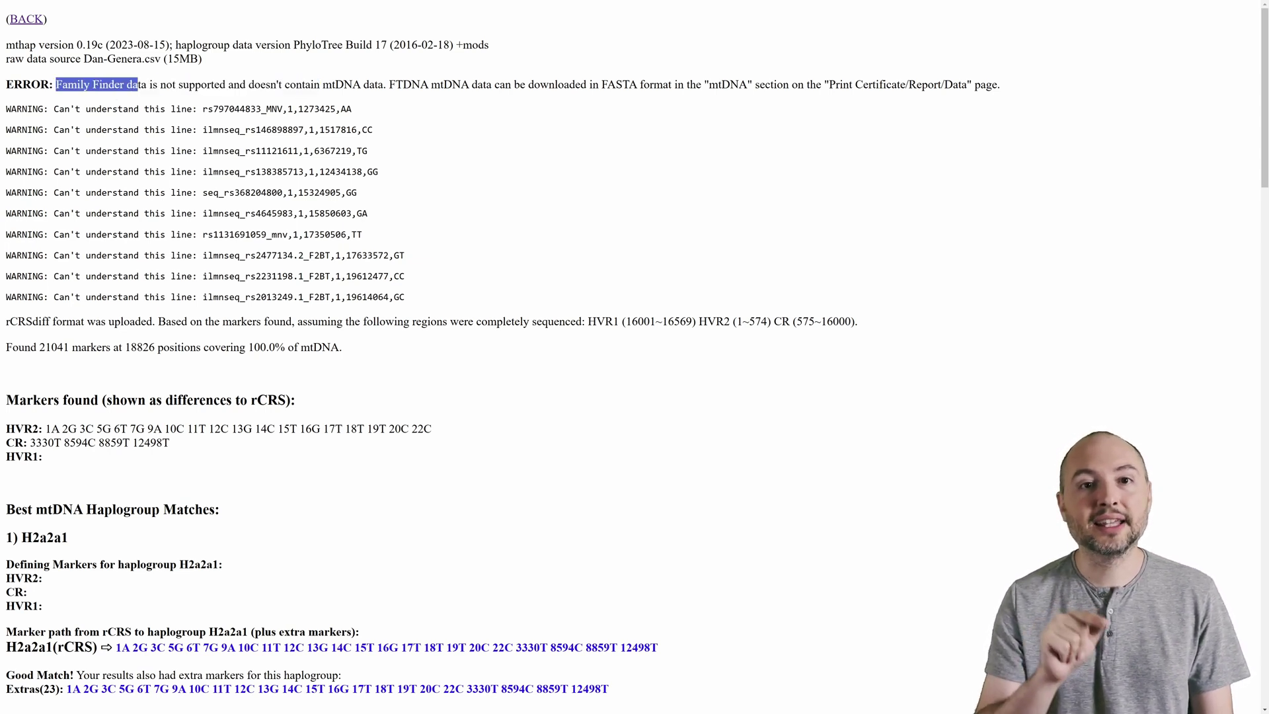
{"action": "left_click_drag", "start_coordinate": [388, 84], "coordinate": [491, 84]}
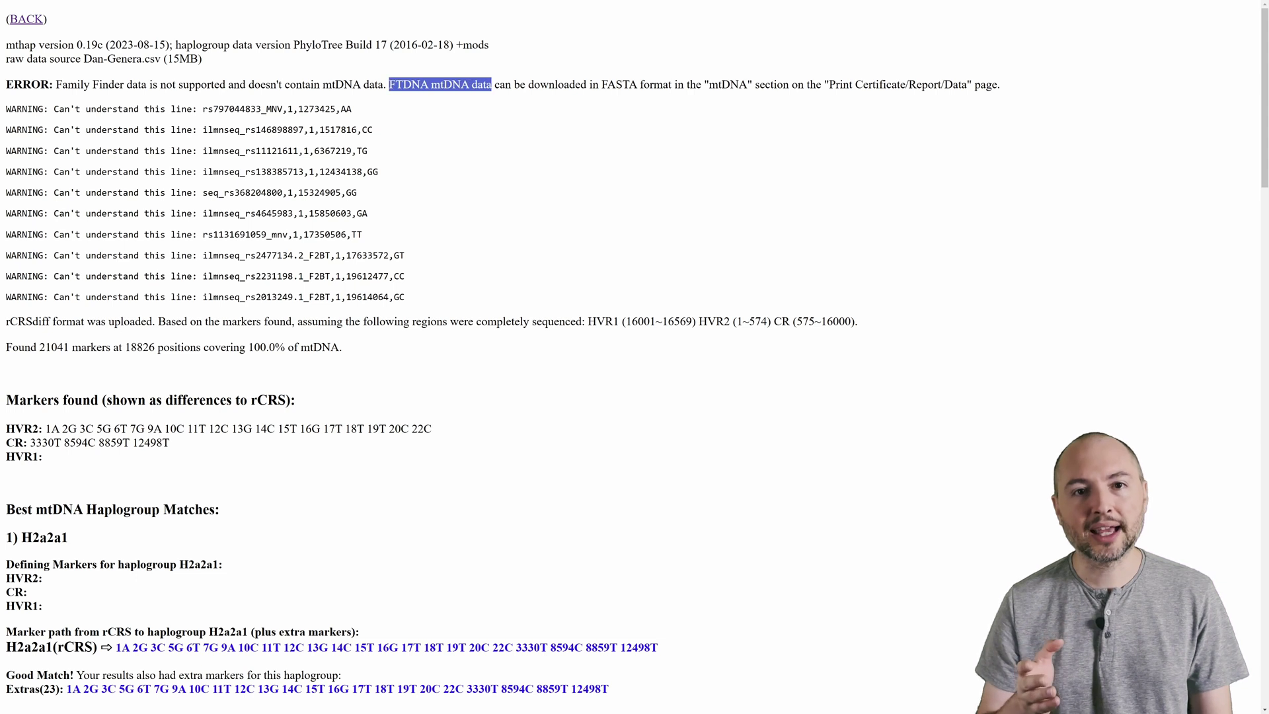
{"action": "left_click", "coordinate": [426, 122]}
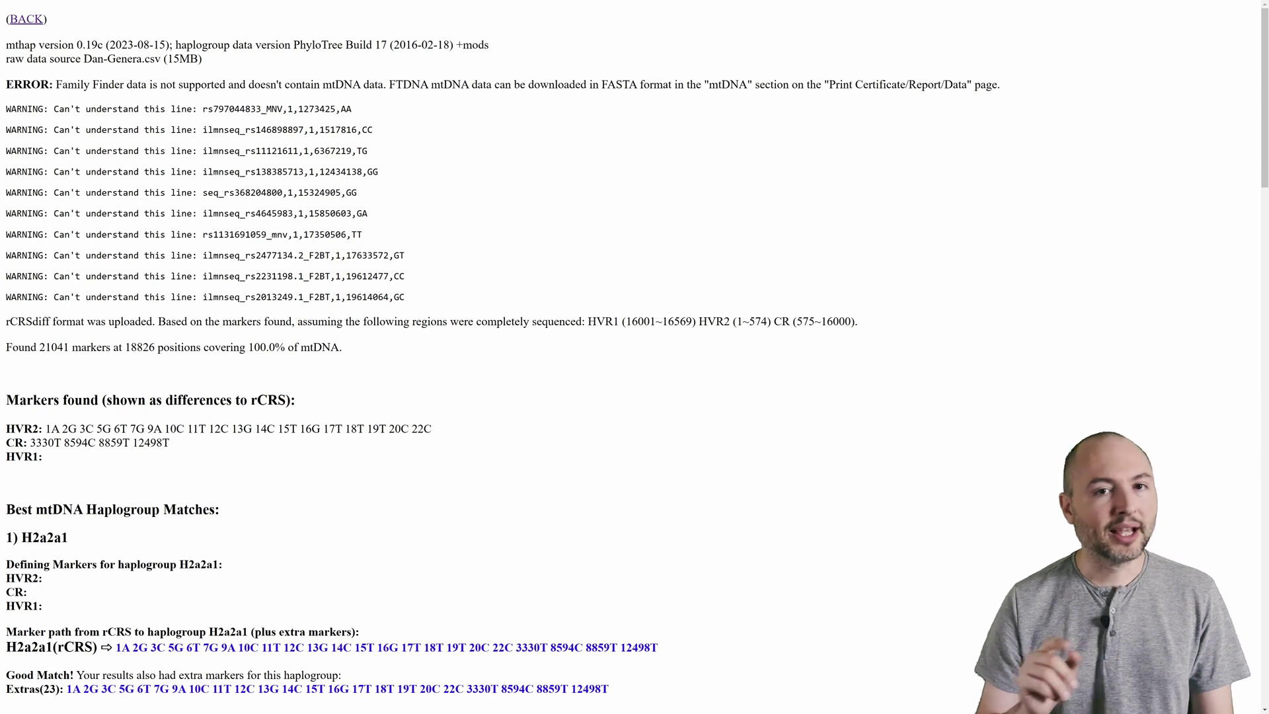
{"action": "left_click_drag", "start_coordinate": [147, 85], "coordinate": [234, 82]}
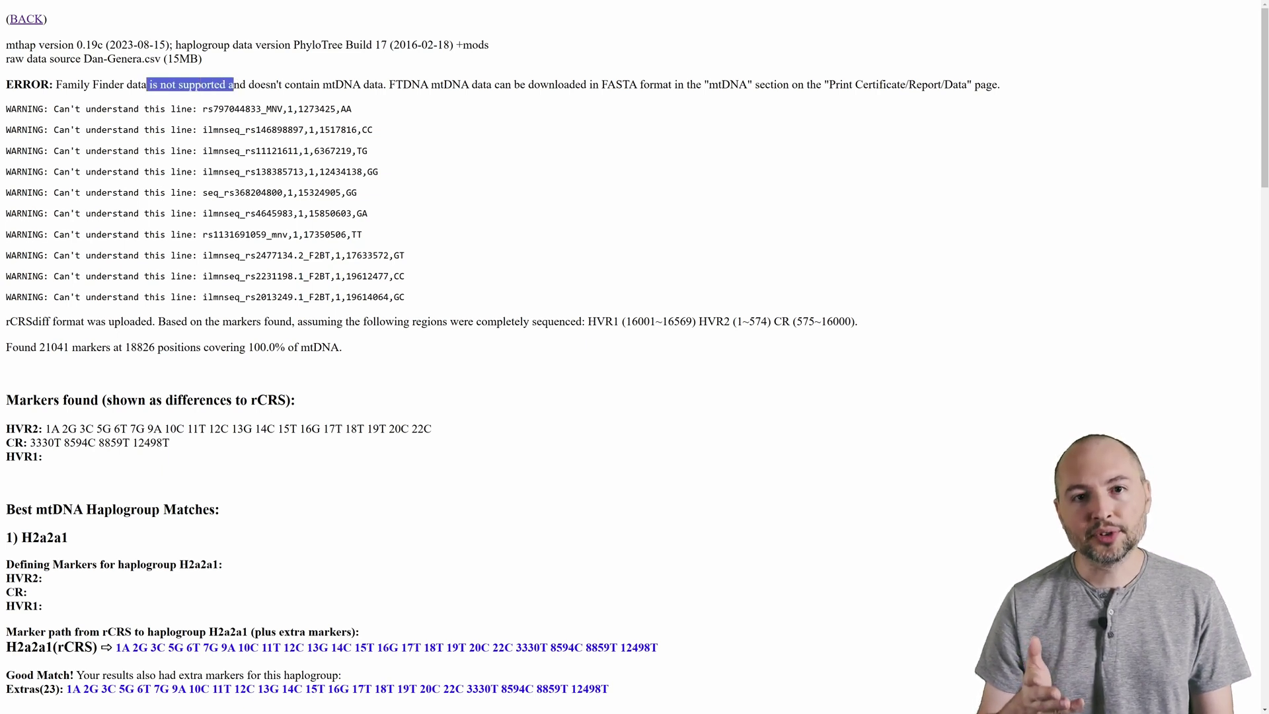
{"action": "left_click", "coordinate": [201, 84]}
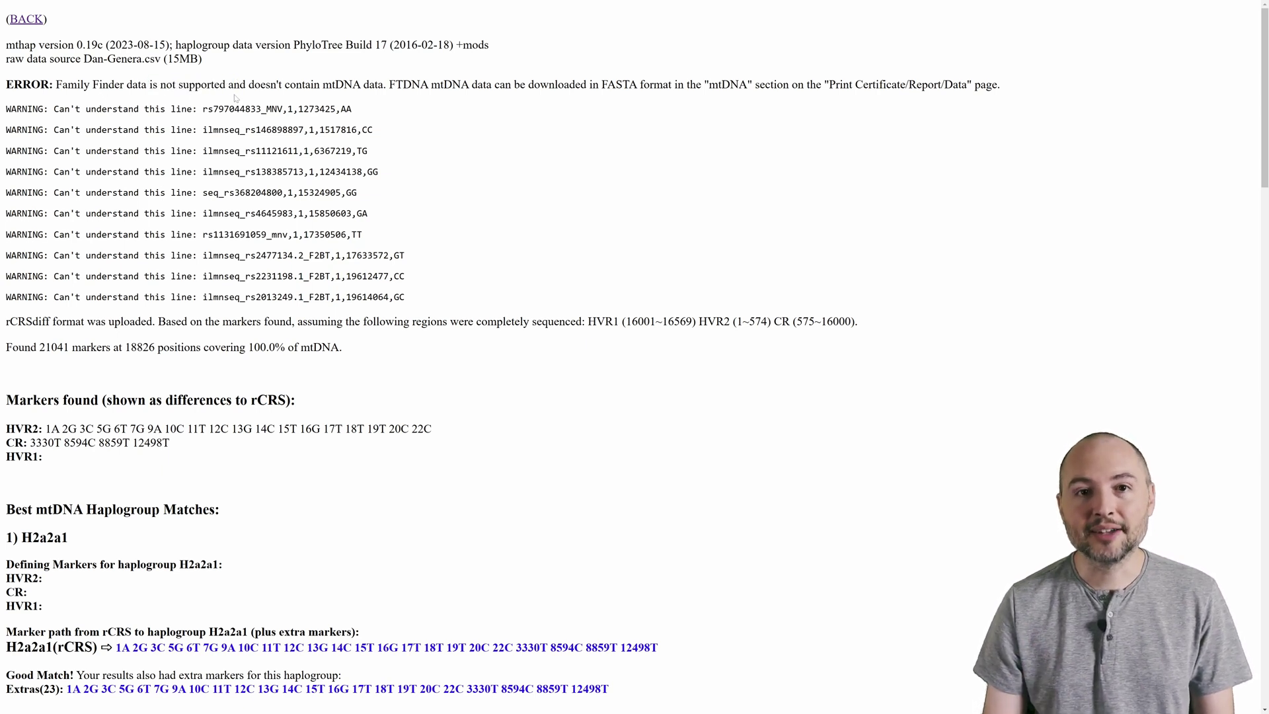
{"action": "left_click_drag", "start_coordinate": [254, 84], "coordinate": [389, 85]}
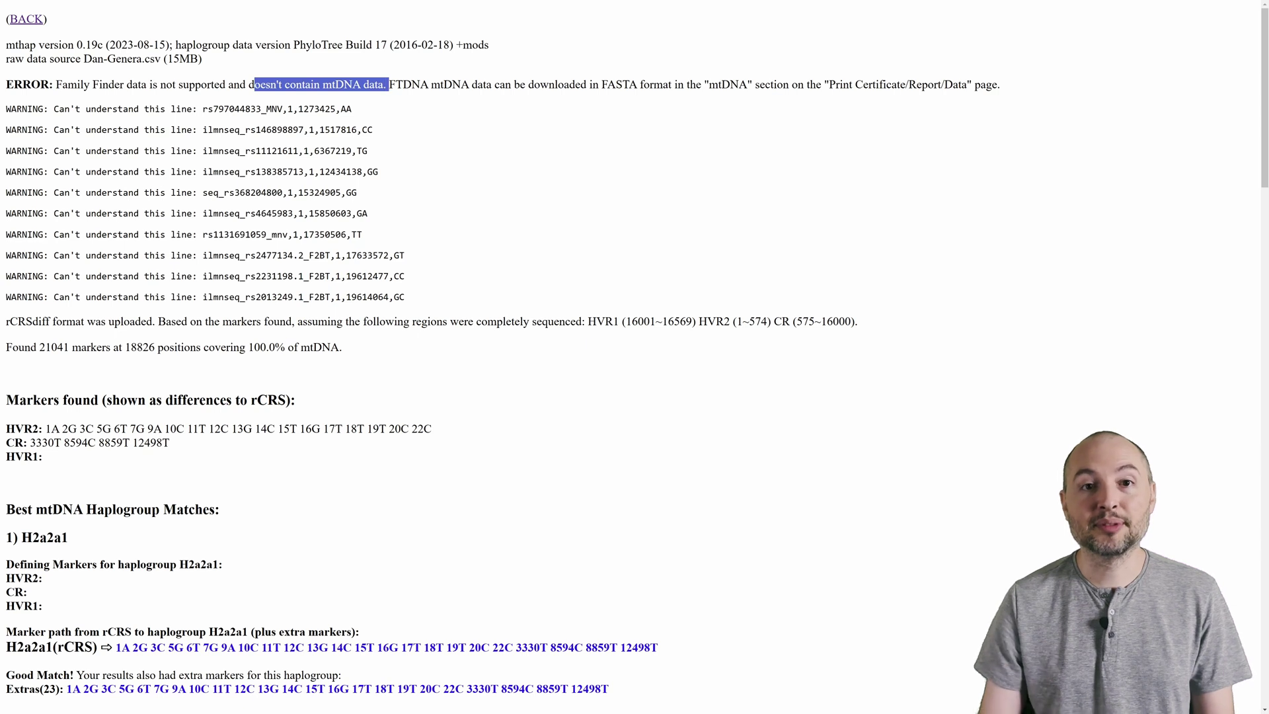
{"action": "left_click", "coordinate": [390, 85]}
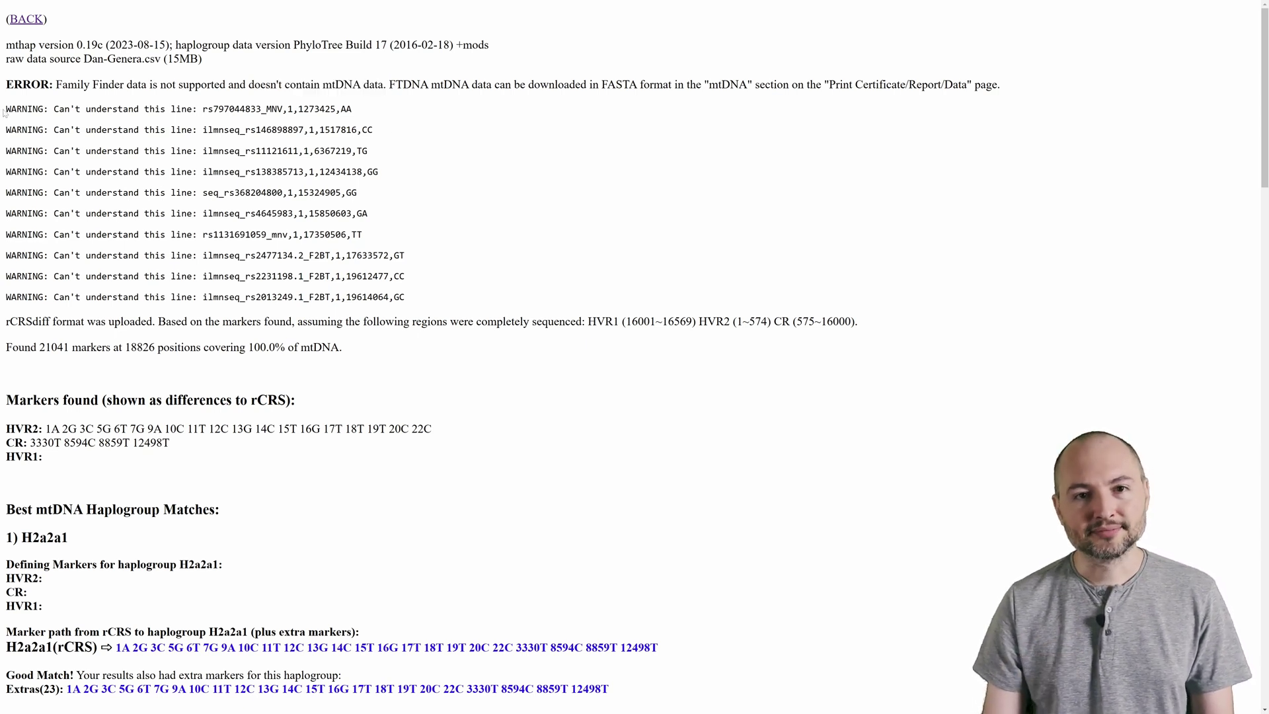
Step: Review the report's warning lines and the line summarising markers found and mtDNA coverage
{"action": "left_click_drag", "start_coordinate": [5, 109], "coordinate": [405, 297]}
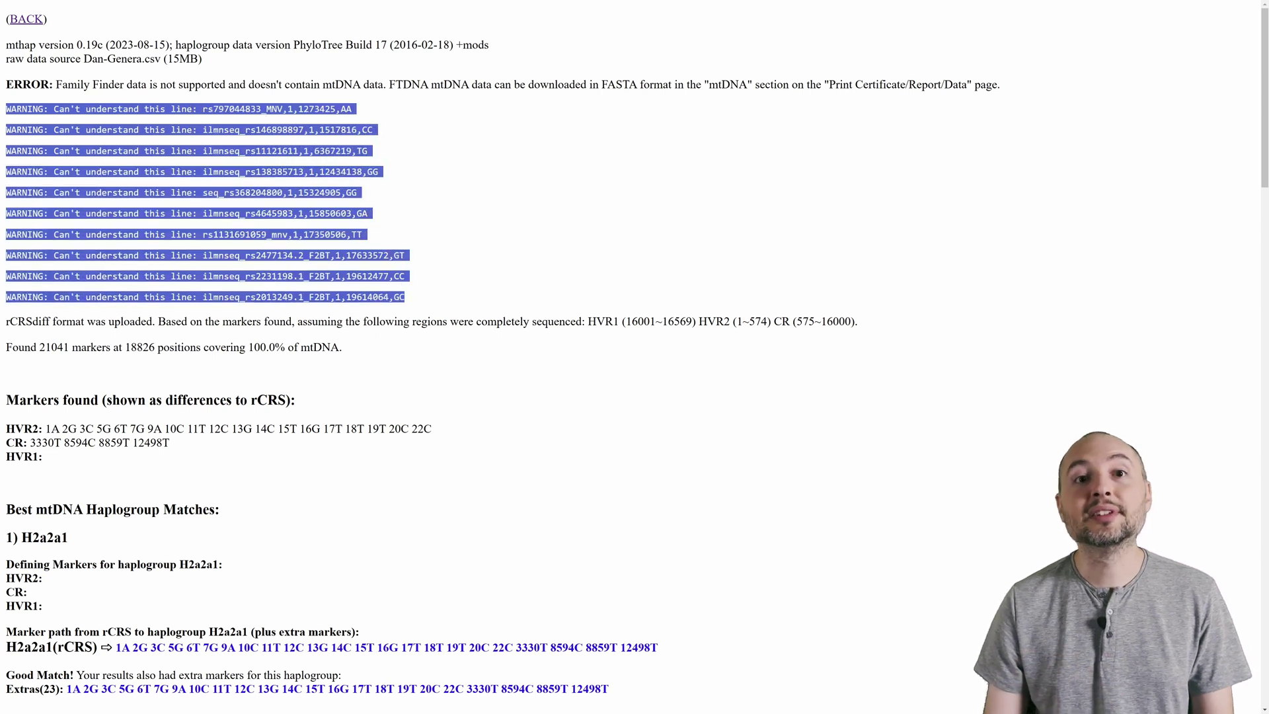
{"action": "left_click", "coordinate": [277, 251]}
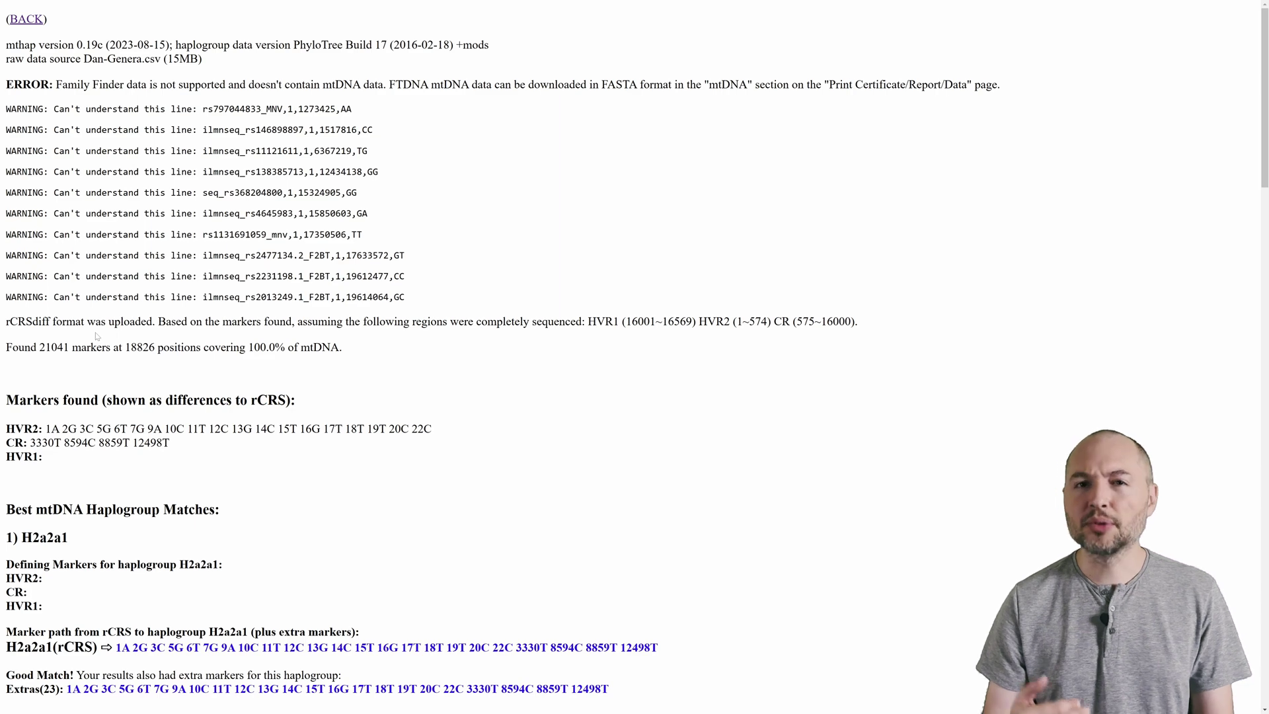
{"action": "scroll", "coordinate": [635, 357], "scroll_direction": "down", "scroll_amount": 2}
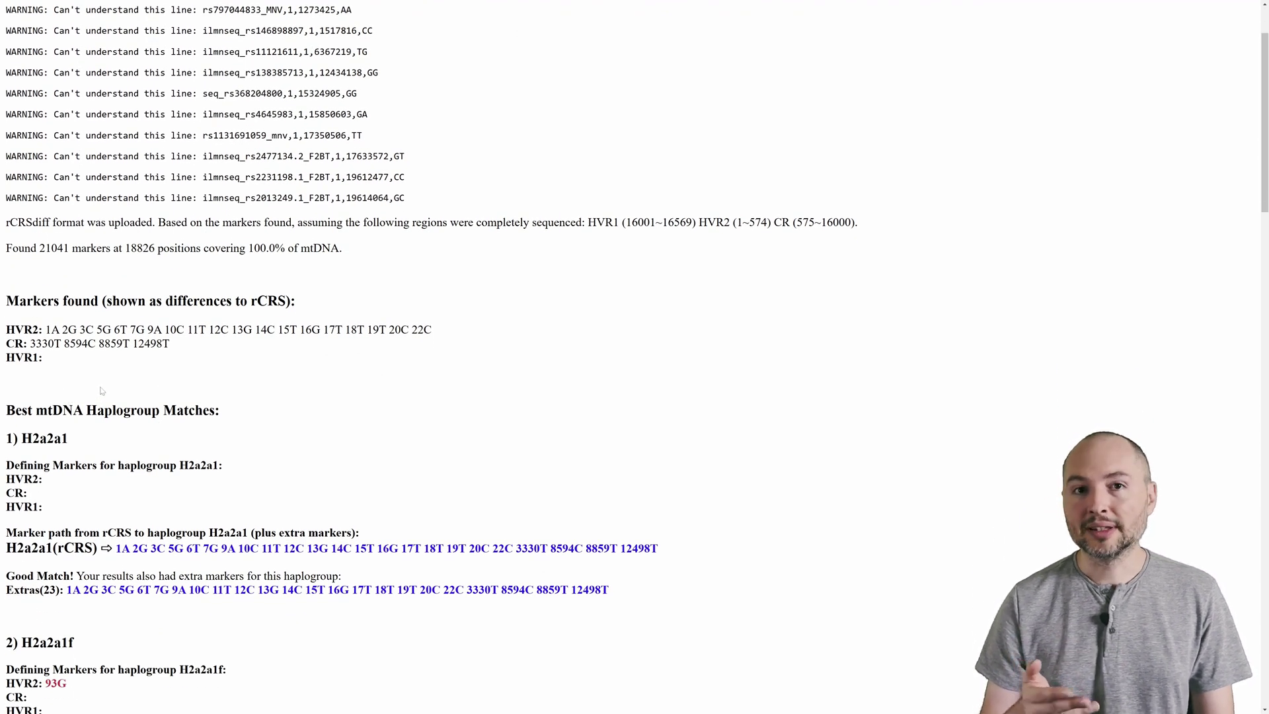
{"action": "scroll", "coordinate": [177, 327], "scroll_direction": "up", "scroll_amount": 1}
{"action": "left_click_drag", "start_coordinate": [39, 297], "coordinate": [339, 297]}
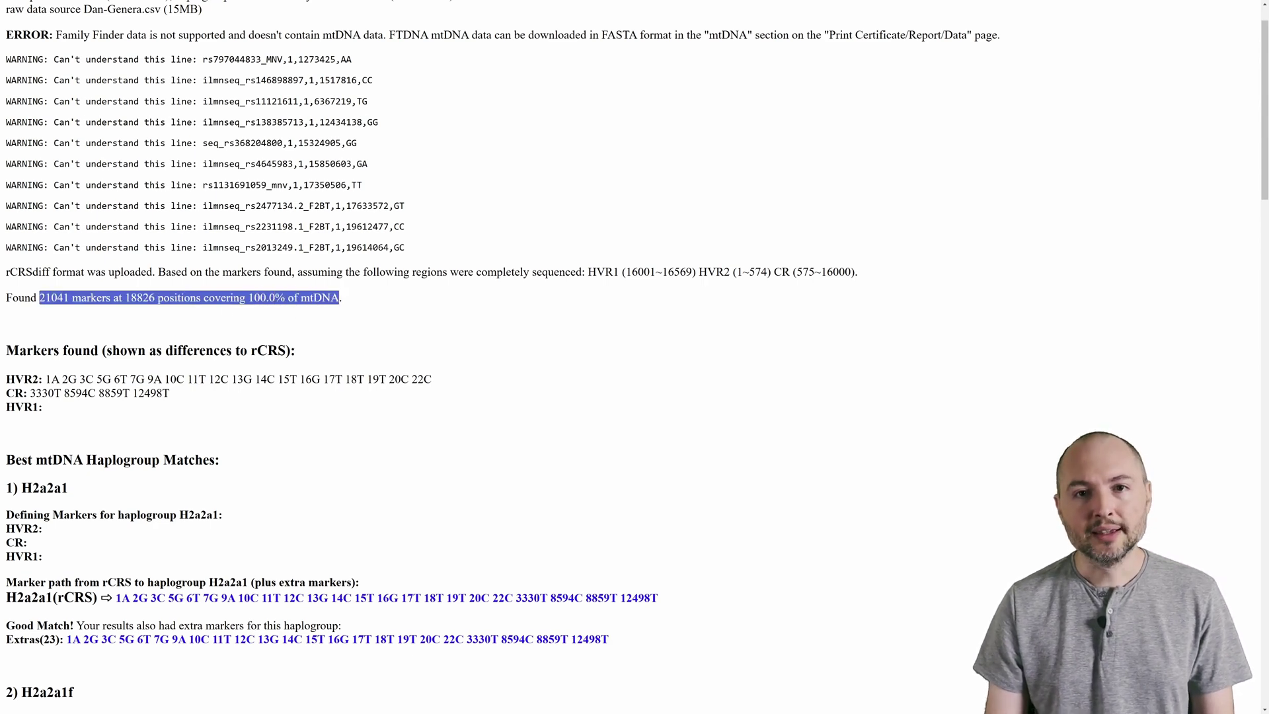
{"action": "left_click", "coordinate": [237, 314]}
Step: Examine the first entry under Best mtDNA Haplogroup Matches, including its defining markers in HVR2, CR and HVR1
{"action": "scroll", "coordinate": [151, 360], "scroll_direction": "down", "scroll_amount": 1}
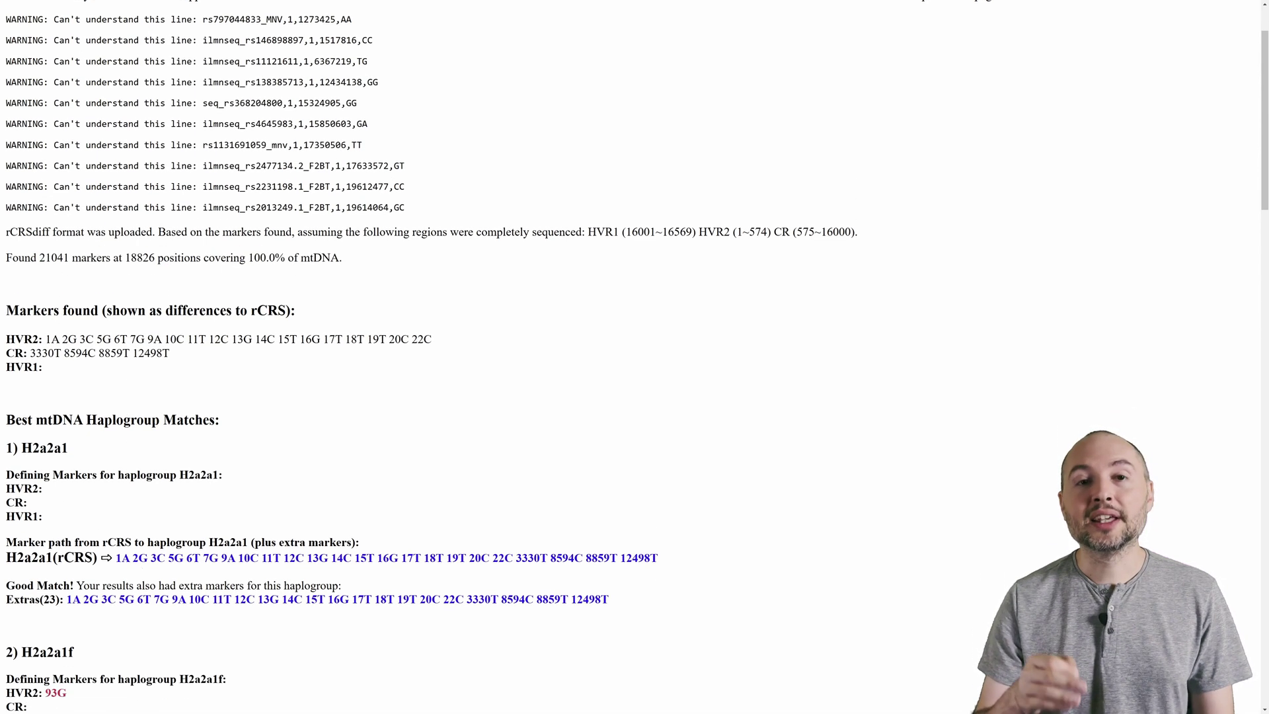
{"action": "scroll", "coordinate": [152, 360], "scroll_direction": "down", "scroll_amount": 1}
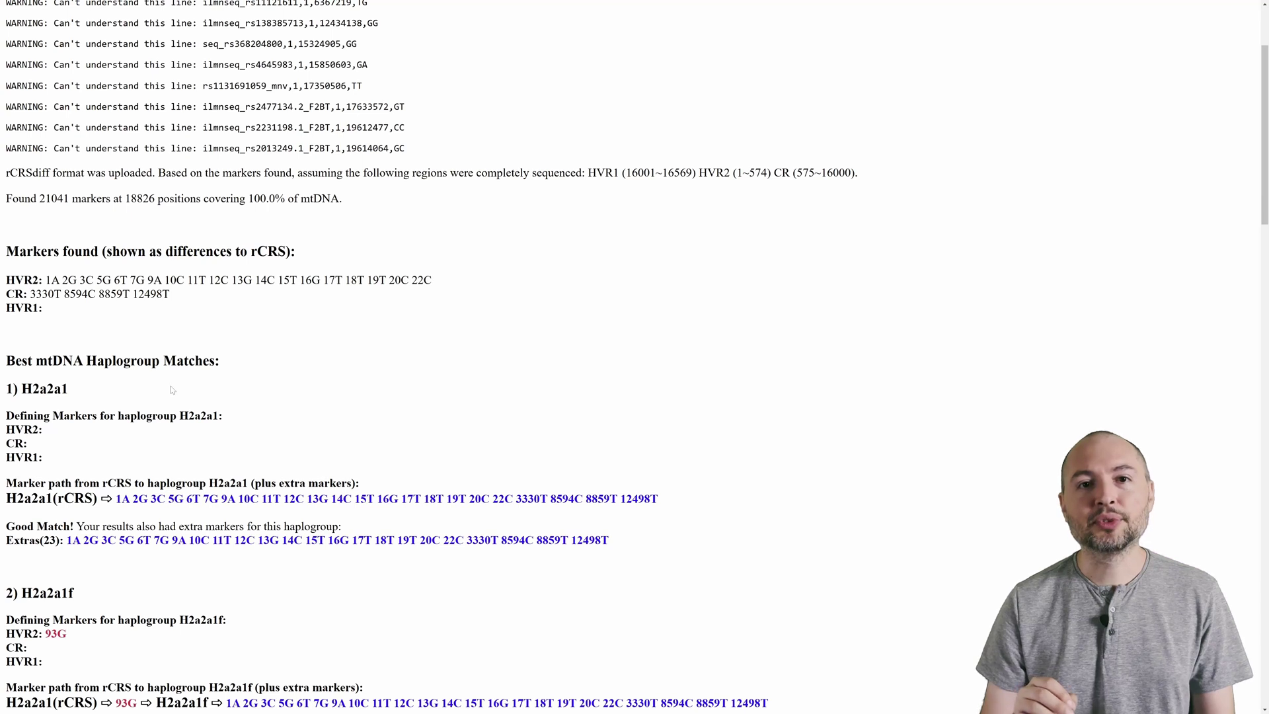
{"action": "scroll", "coordinate": [92, 393], "scroll_direction": "down", "scroll_amount": 1}
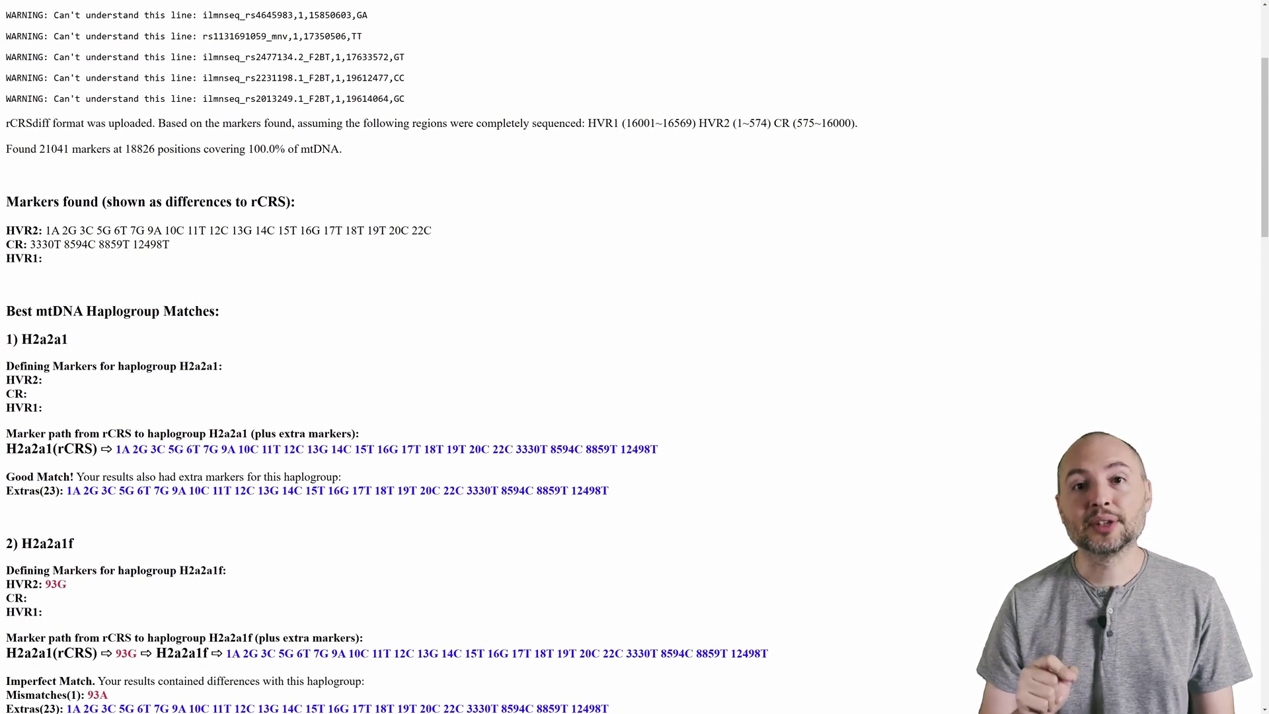
{"action": "double_click", "coordinate": [80, 338]}
{"action": "left_click", "coordinate": [92, 340]}
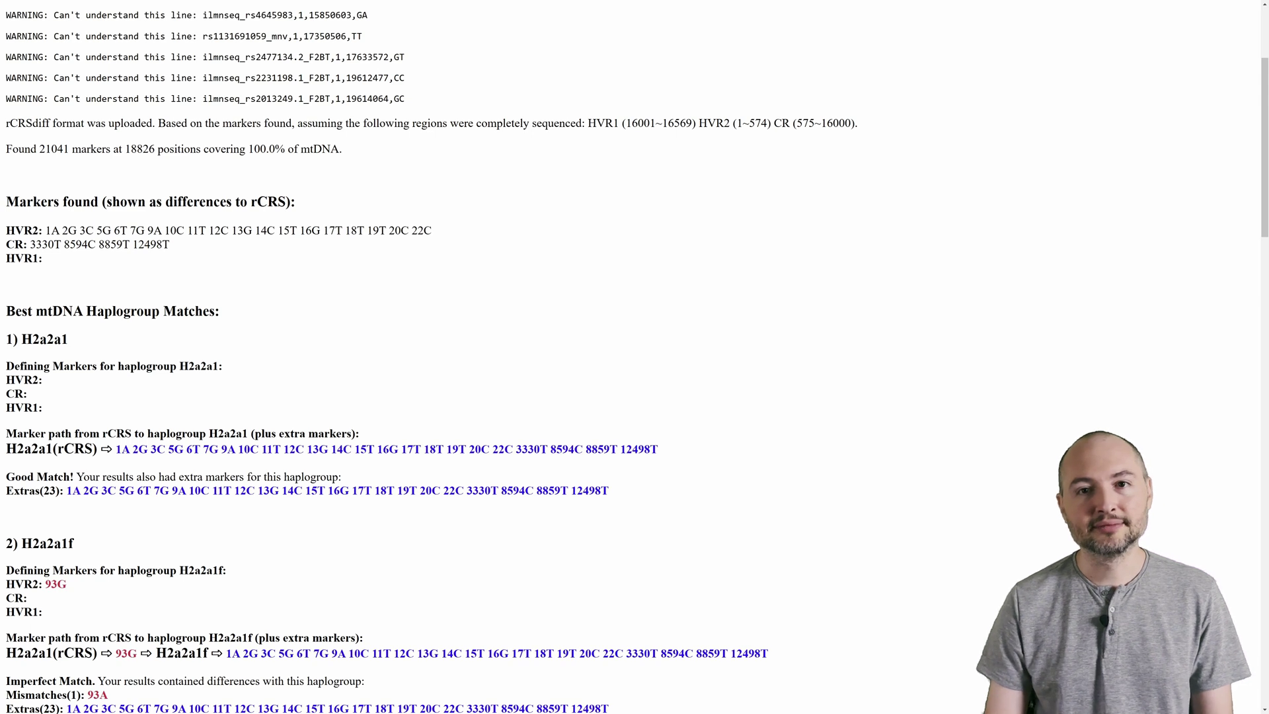
{"action": "left_click_drag", "start_coordinate": [7, 365], "coordinate": [231, 369]}
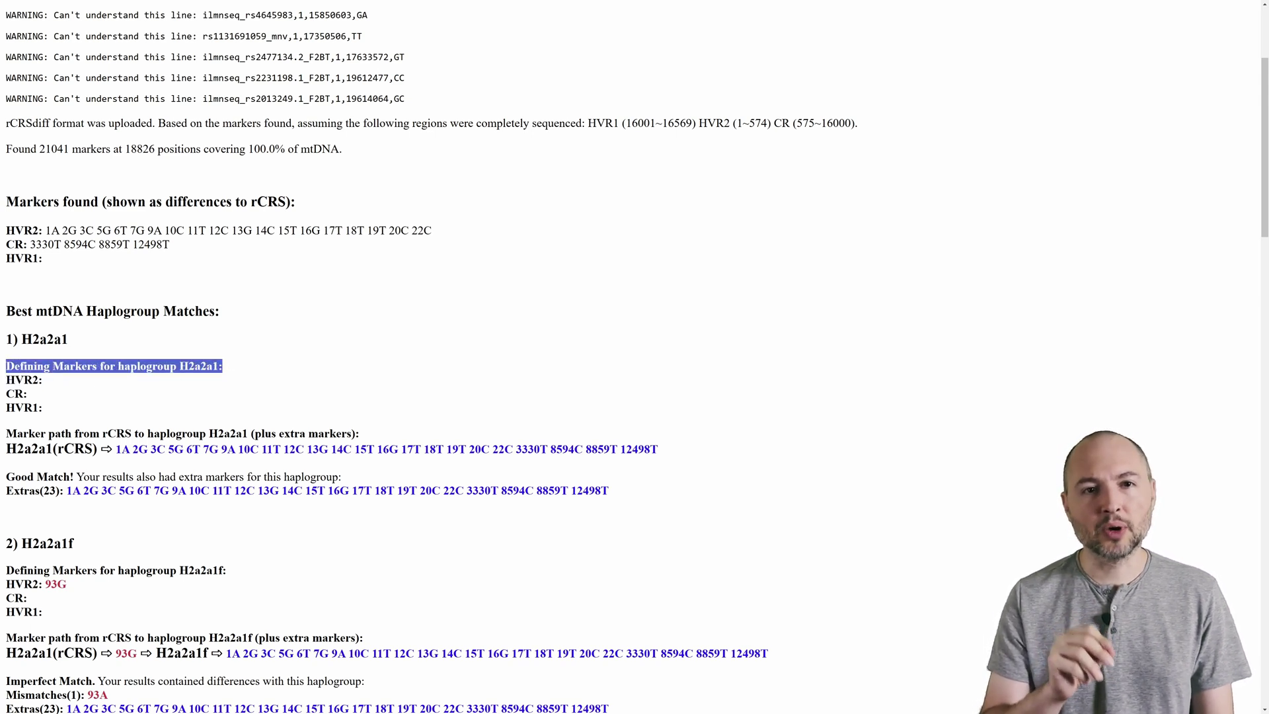
{"action": "left_click", "coordinate": [231, 369]}
{"action": "left_click_drag", "start_coordinate": [6, 382], "coordinate": [49, 409]}
{"action": "left_click", "coordinate": [57, 380]}
{"action": "left_click", "coordinate": [60, 407]}
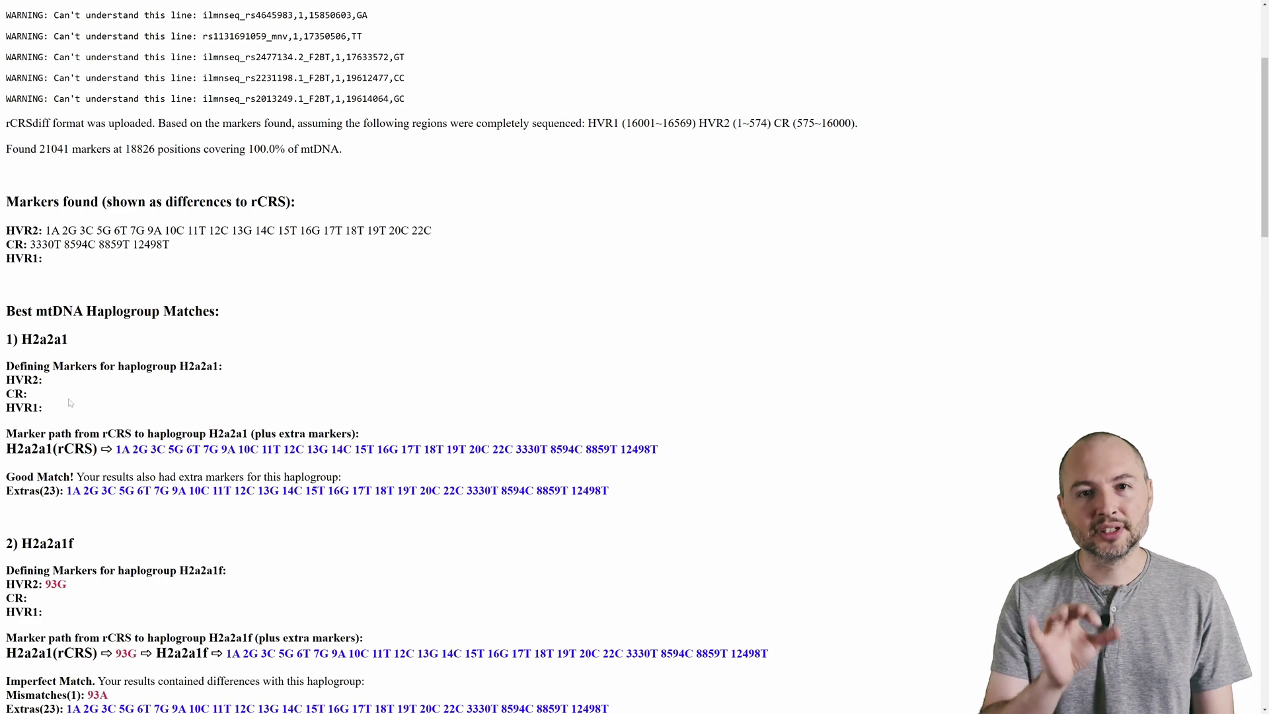
{"action": "double_click", "coordinate": [35, 327]}
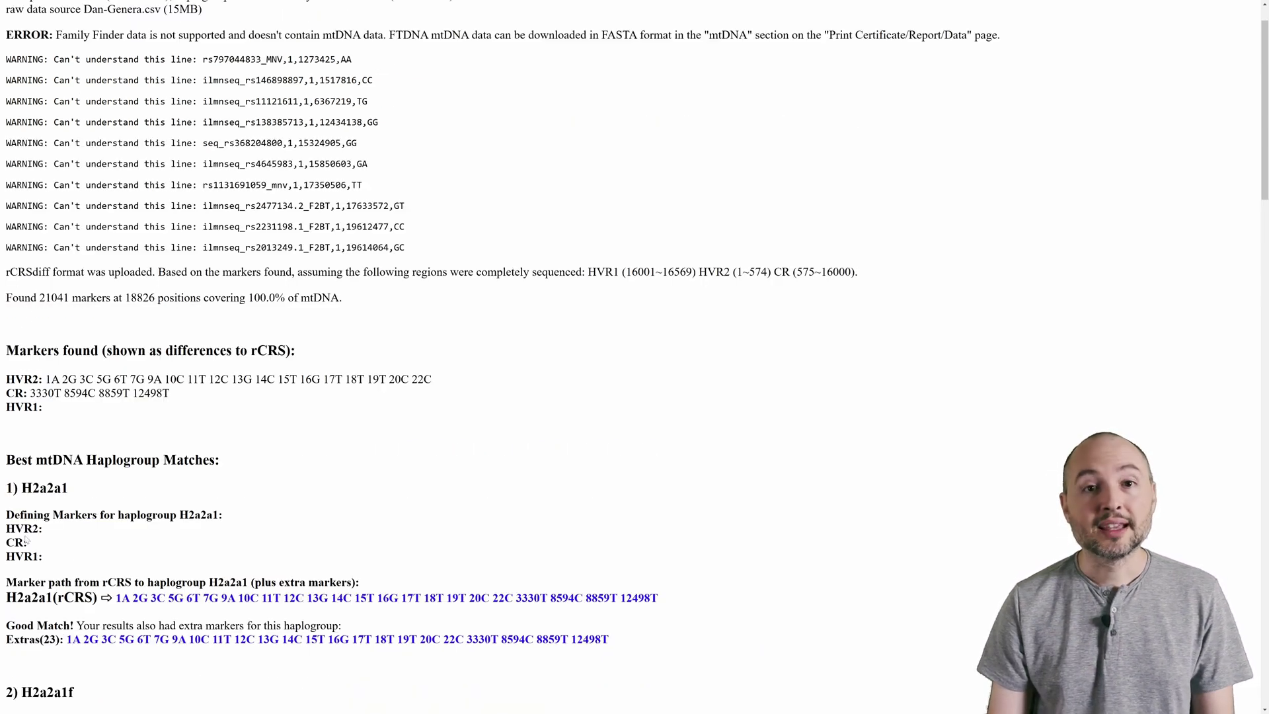
{"action": "scroll", "coordinate": [3, 347], "scroll_direction": "down", "scroll_amount": 4}
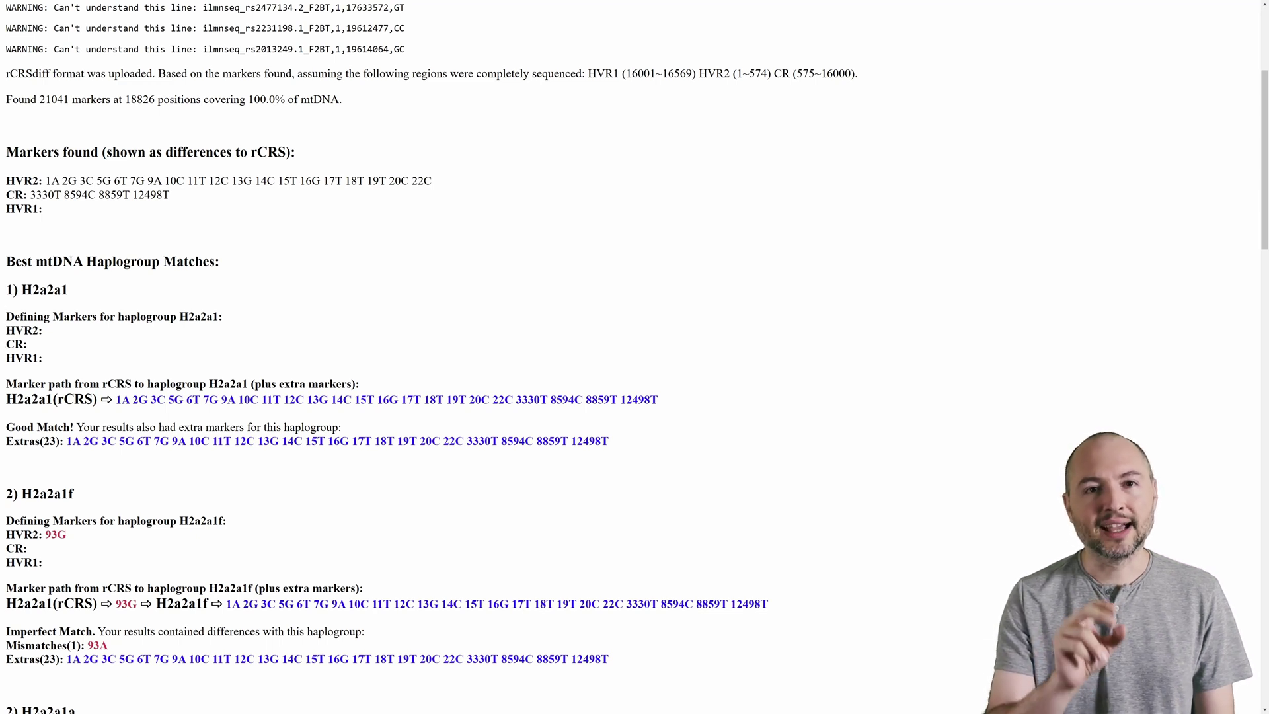
{"action": "left_click_drag", "start_coordinate": [4, 328], "coordinate": [61, 384]}
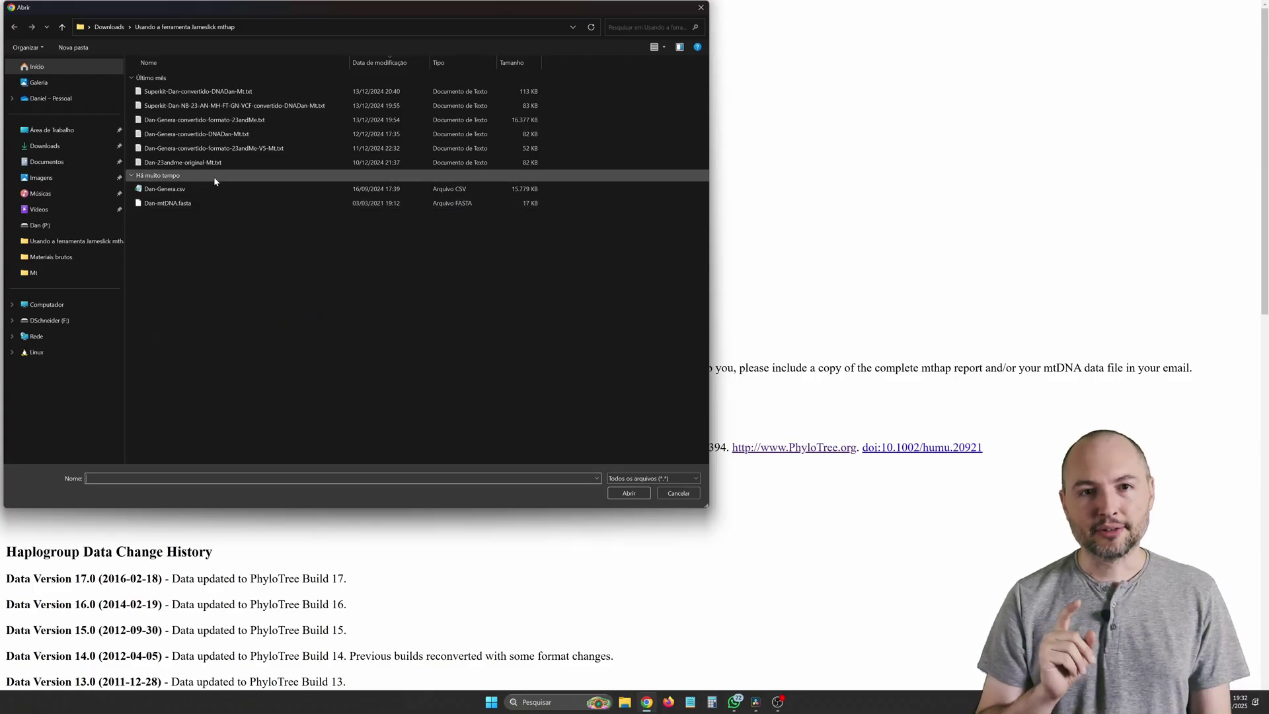
Step: Upload Dan-Genera-convertido-formato-23andMe.txt for haplogroup analysis
{"action": "left_click", "coordinate": [250, 124]}
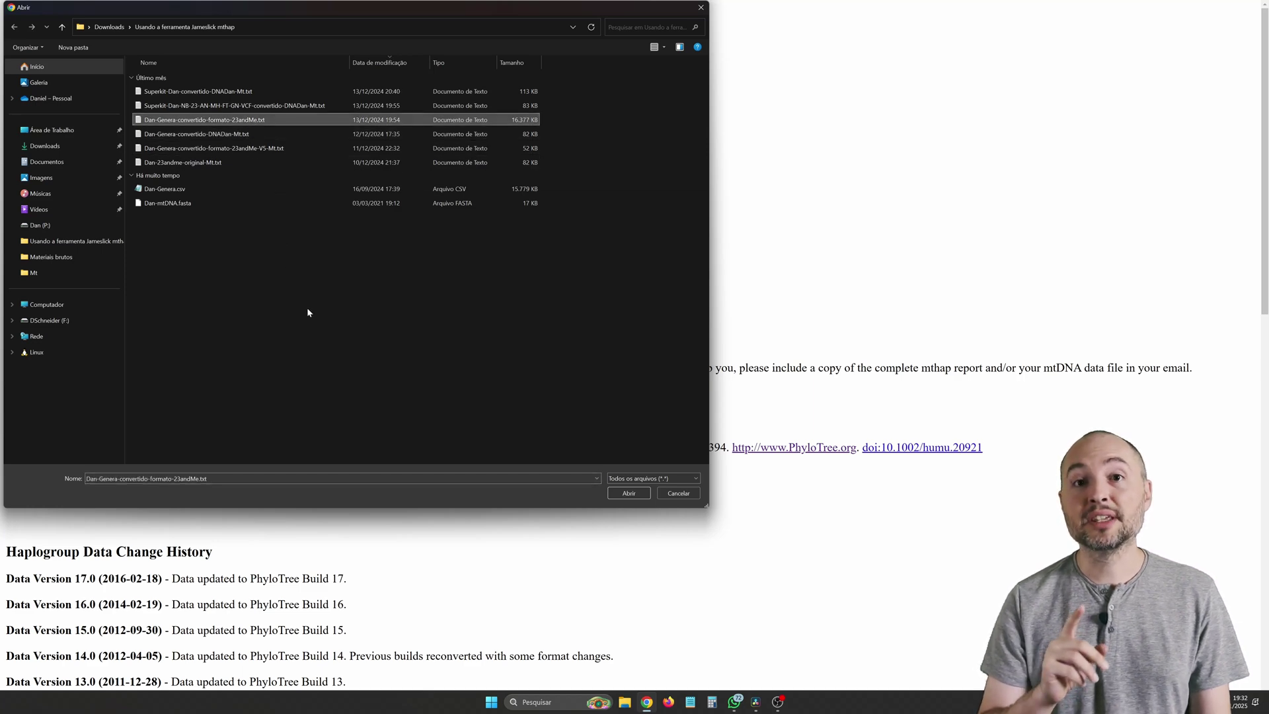
{"action": "left_click", "coordinate": [628, 493]}
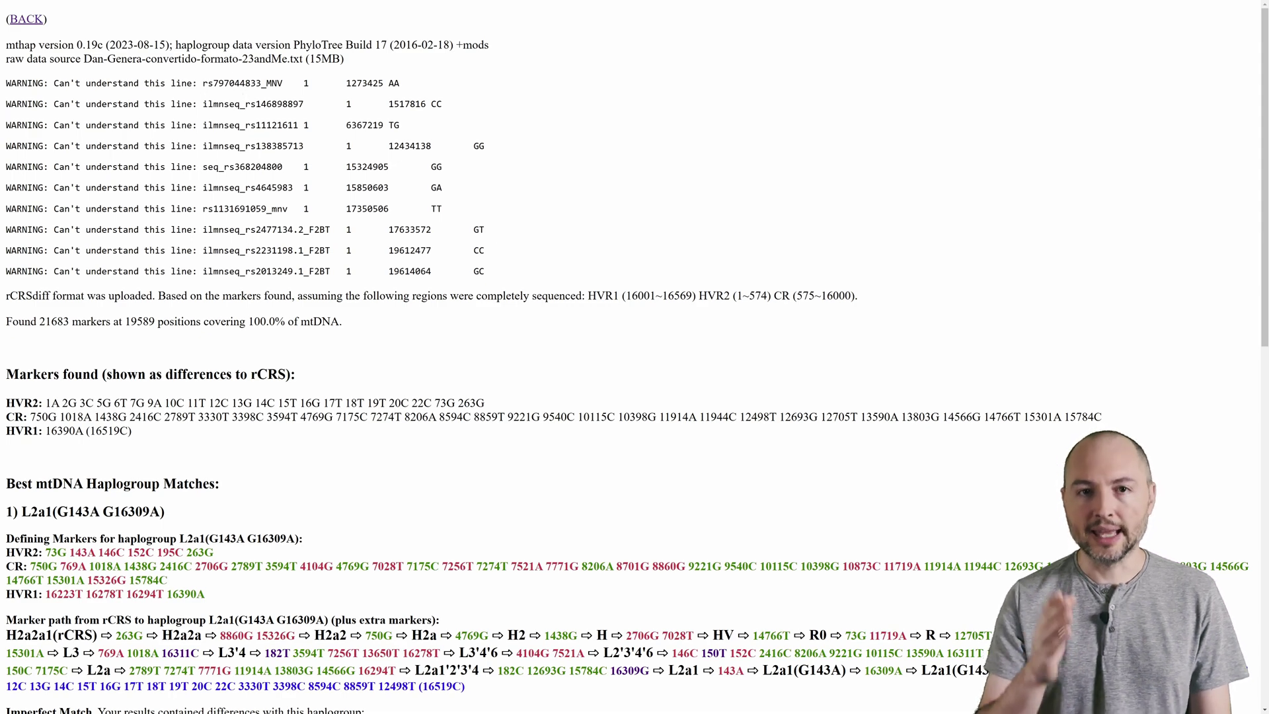
Step: Review the 23andMe part of the source file name and the report's "Can't understand this line" warnings
{"action": "left_click_drag", "start_coordinate": [242, 58], "coordinate": [282, 59]}
{"action": "left_click", "coordinate": [282, 59]}
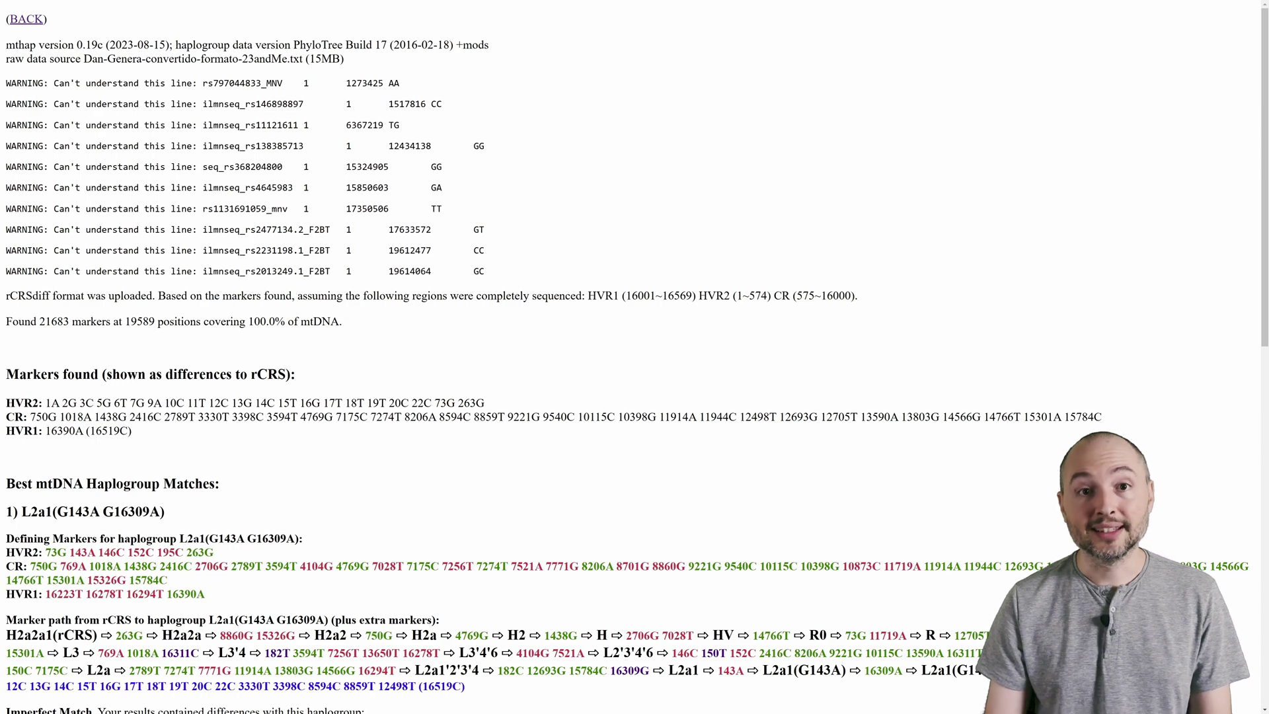
{"action": "left_click_drag", "start_coordinate": [6, 83], "coordinate": [486, 271]}
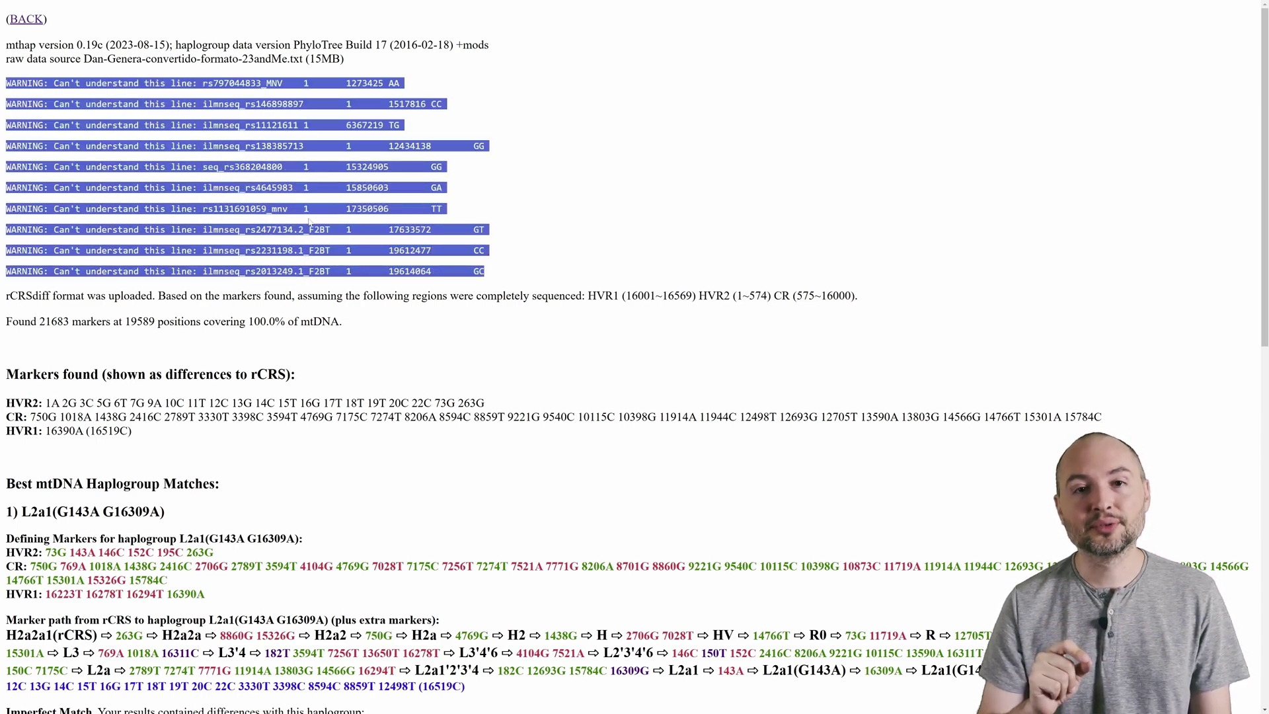
{"action": "left_click", "coordinate": [341, 134]}
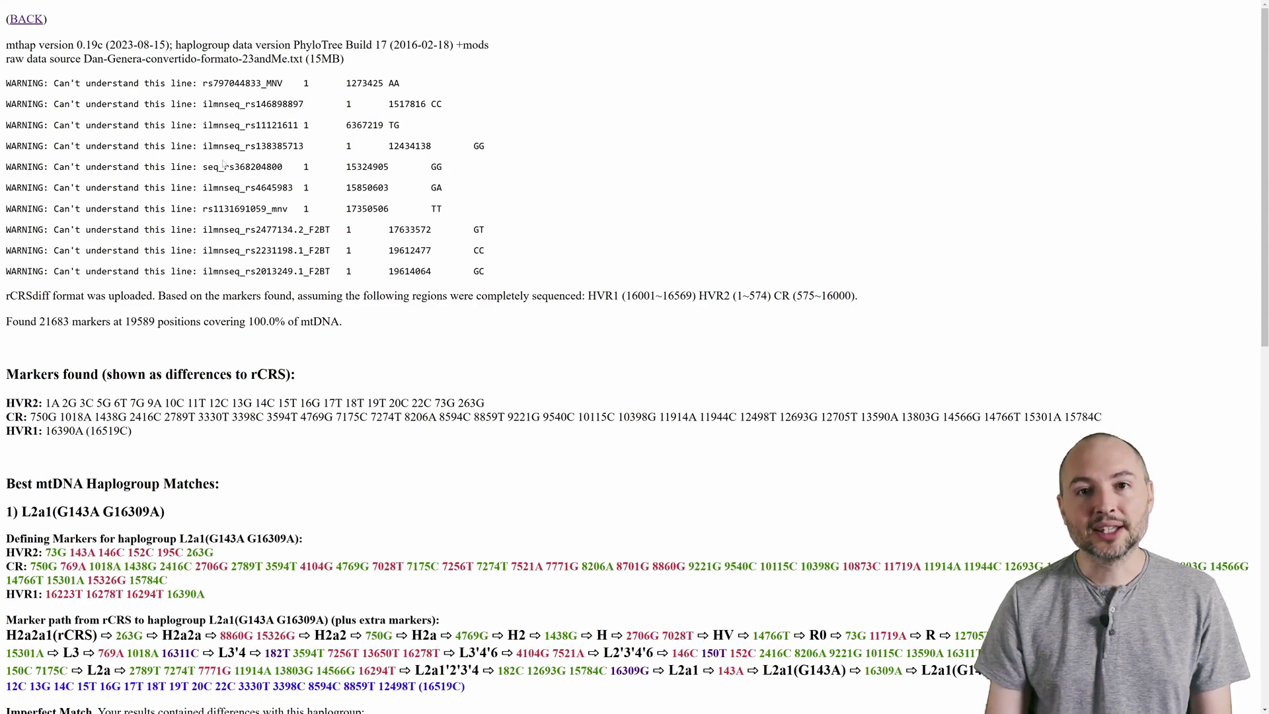
{"action": "left_click_drag", "start_coordinate": [53, 83], "coordinate": [196, 83]}
{"action": "left_click_drag", "start_coordinate": [48, 104], "coordinate": [197, 104]}
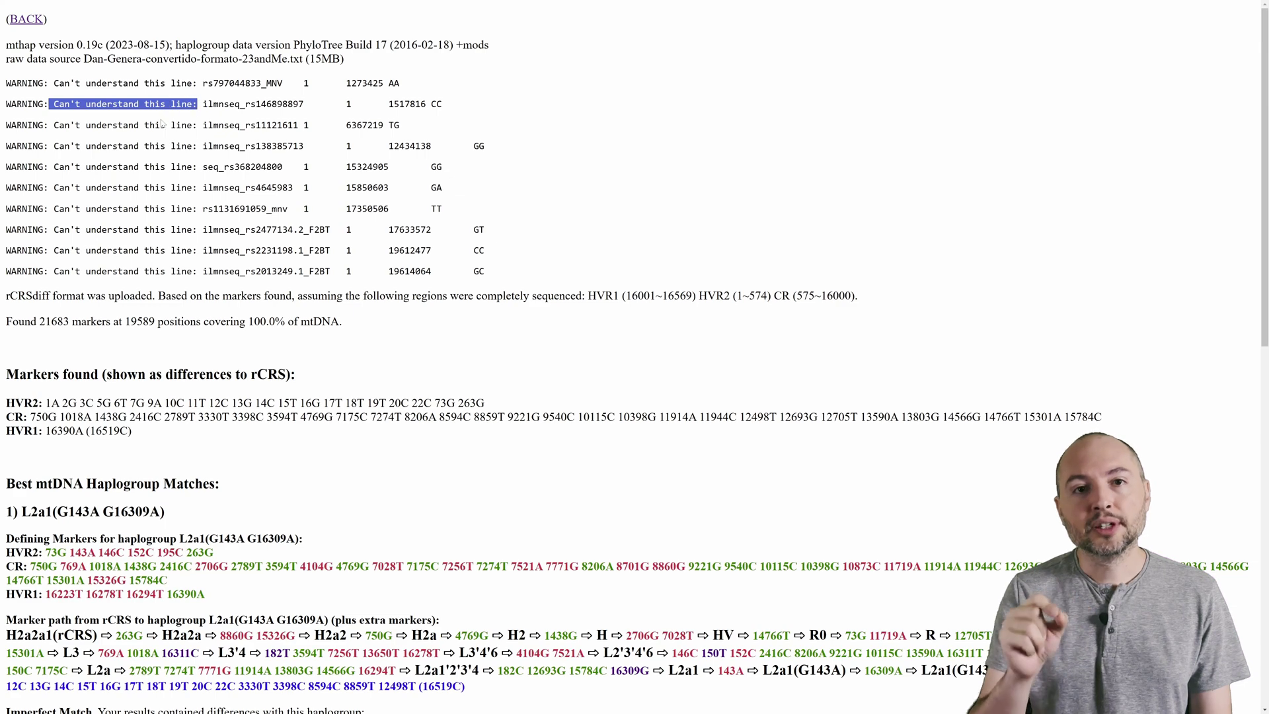
{"action": "left_click", "coordinate": [162, 124]}
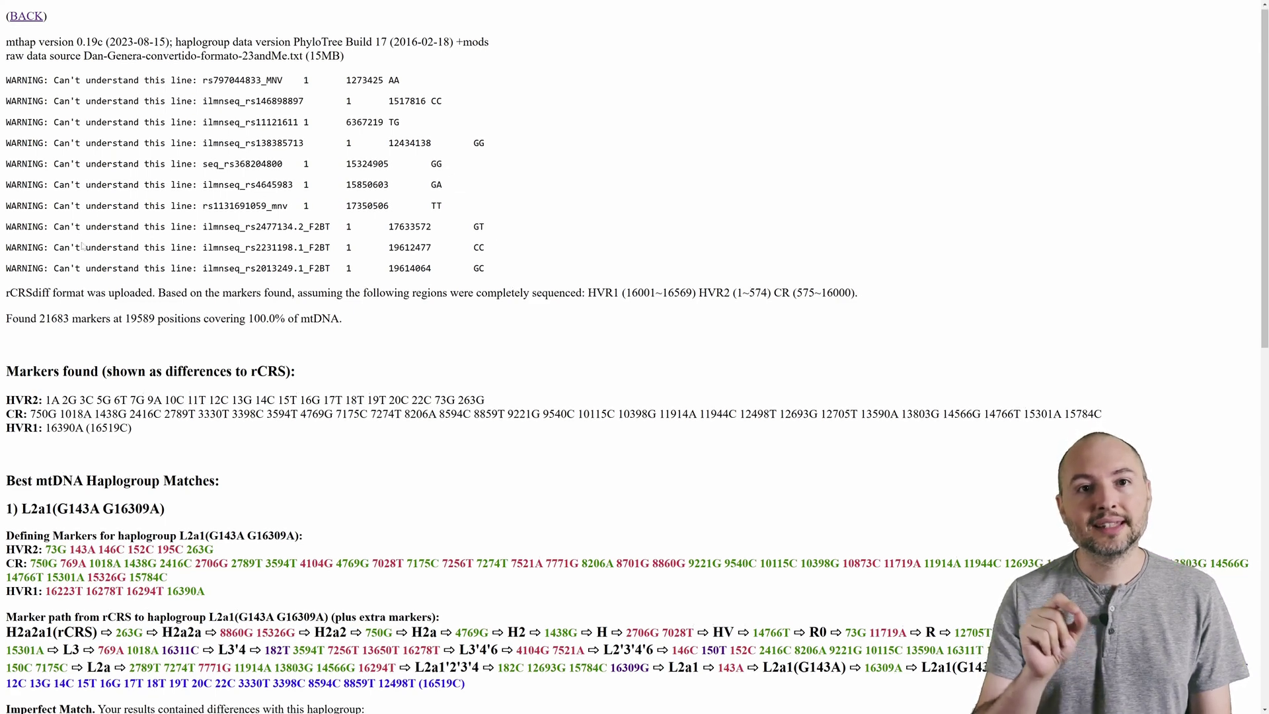
Step: Compare the haplogroup names of the first two Best mtDNA Haplogroup Matches, including the markers in parentheses
{"action": "scroll", "coordinate": [83, 246], "scroll_direction": "down", "scroll_amount": 4}
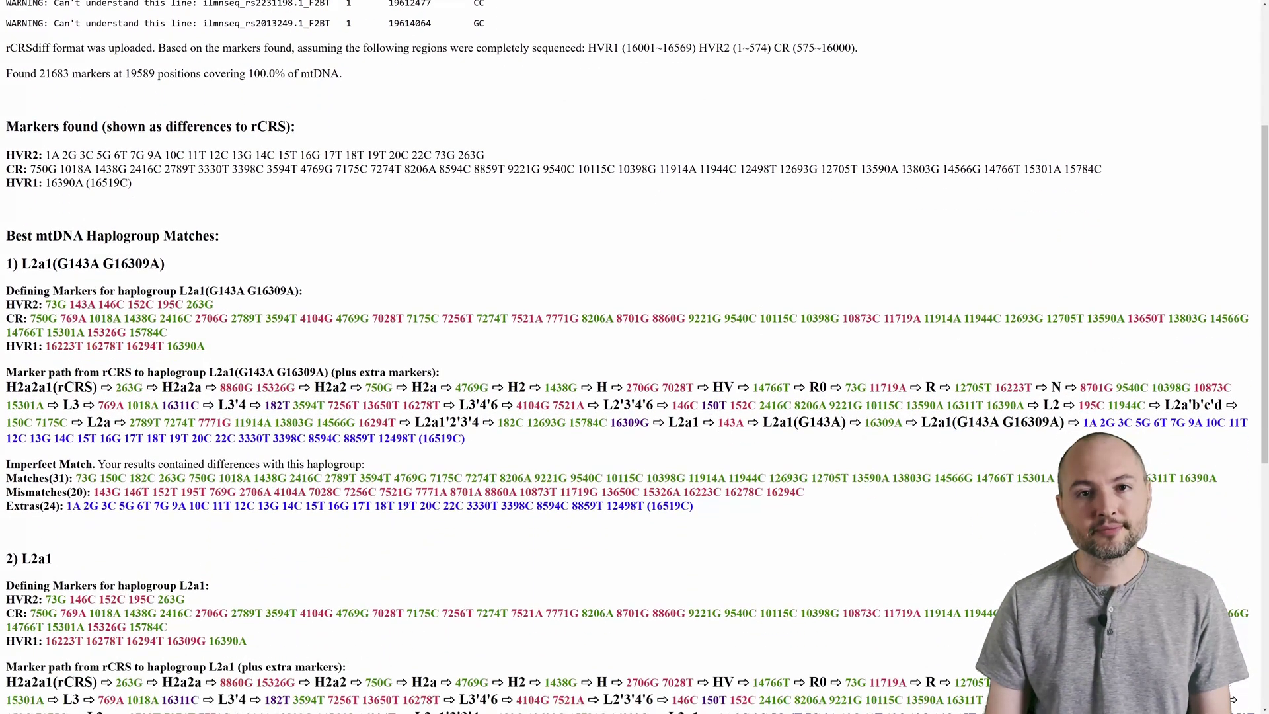
{"action": "scroll", "coordinate": [634, 357], "scroll_direction": "down", "scroll_amount": 1}
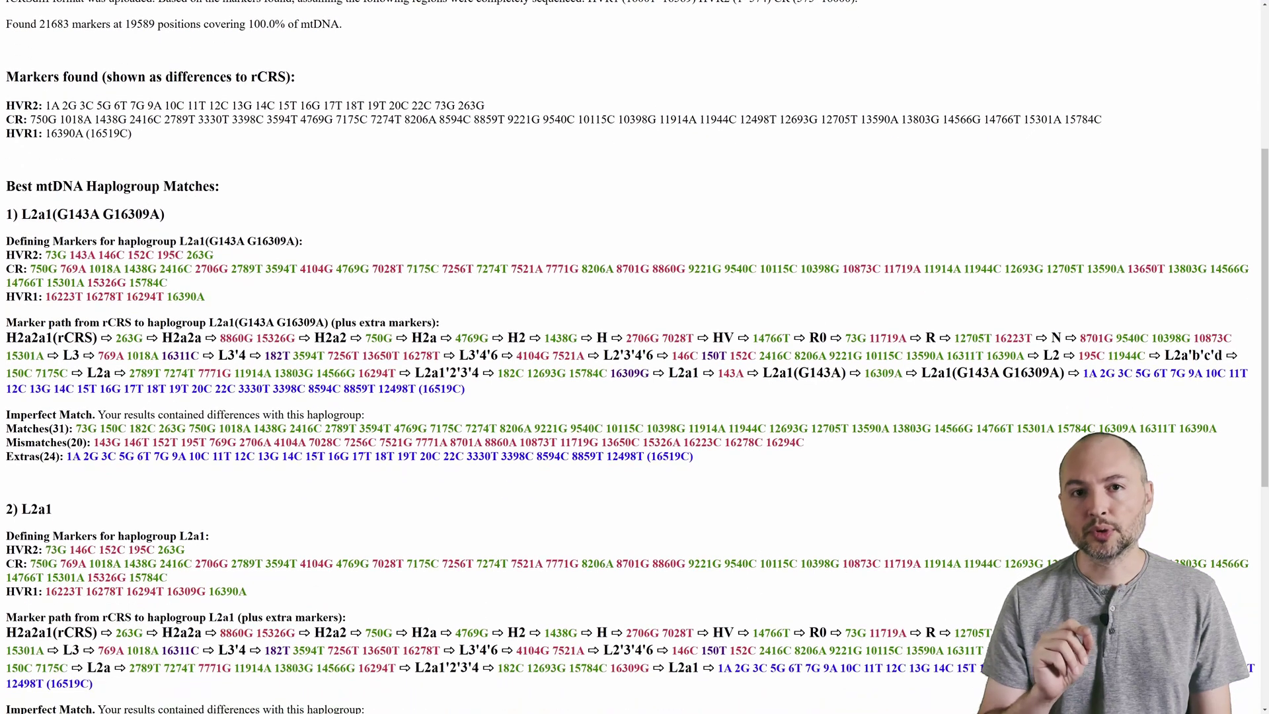
{"action": "left_click_drag", "start_coordinate": [22, 214], "coordinate": [52, 214]}
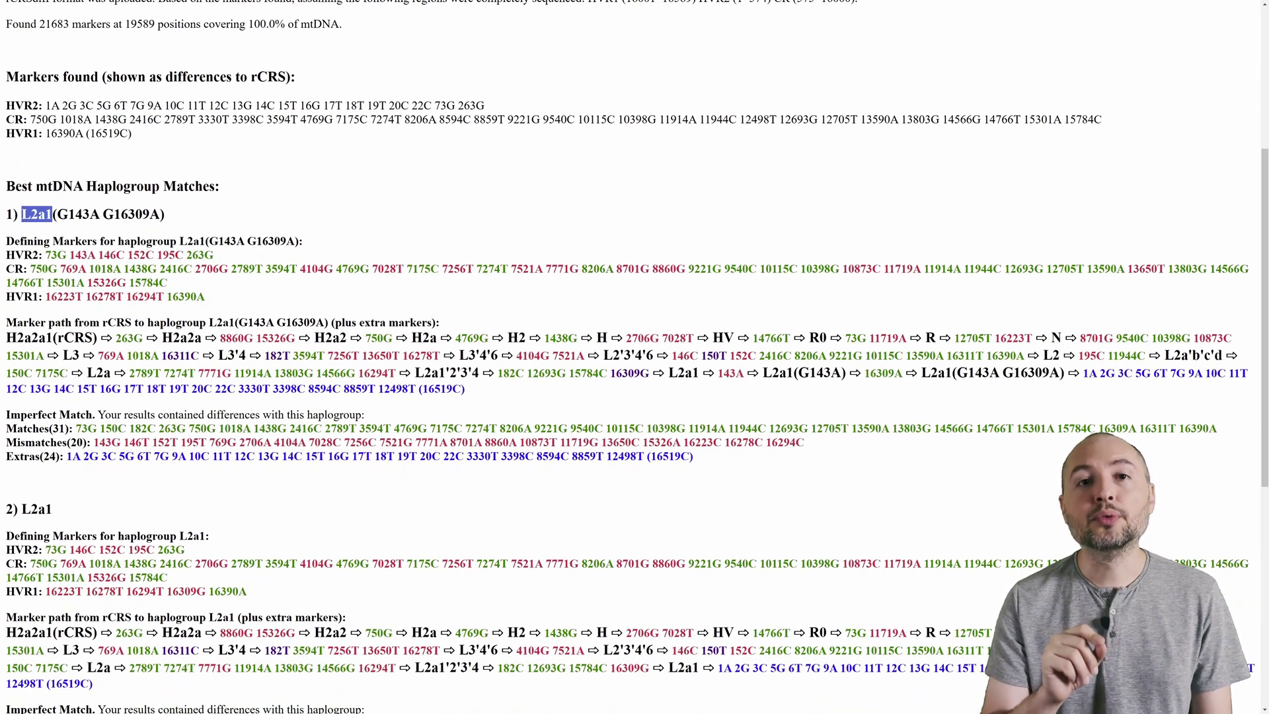
{"action": "left_click", "coordinate": [53, 214]}
{"action": "left_click_drag", "start_coordinate": [22, 509], "coordinate": [52, 509]}
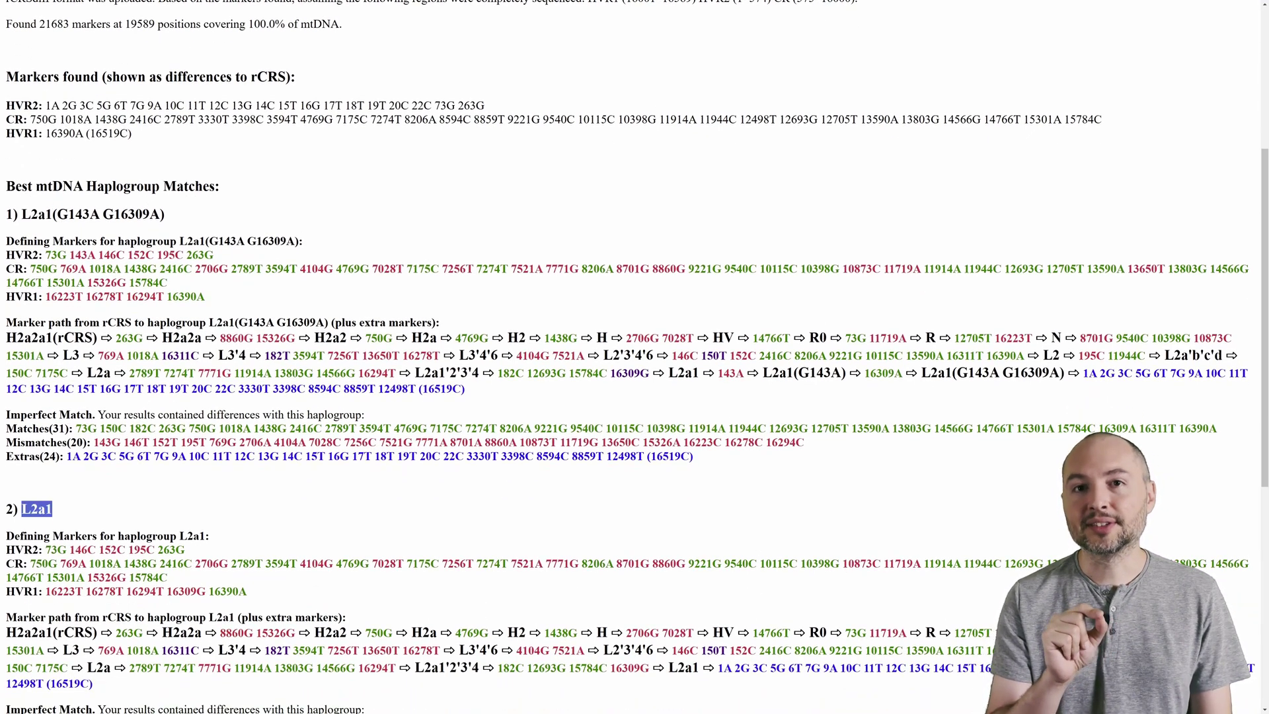
{"action": "left_click", "coordinate": [53, 509]}
{"action": "left_click_drag", "start_coordinate": [52, 214], "coordinate": [166, 220]}
{"action": "left_click", "coordinate": [166, 220]}
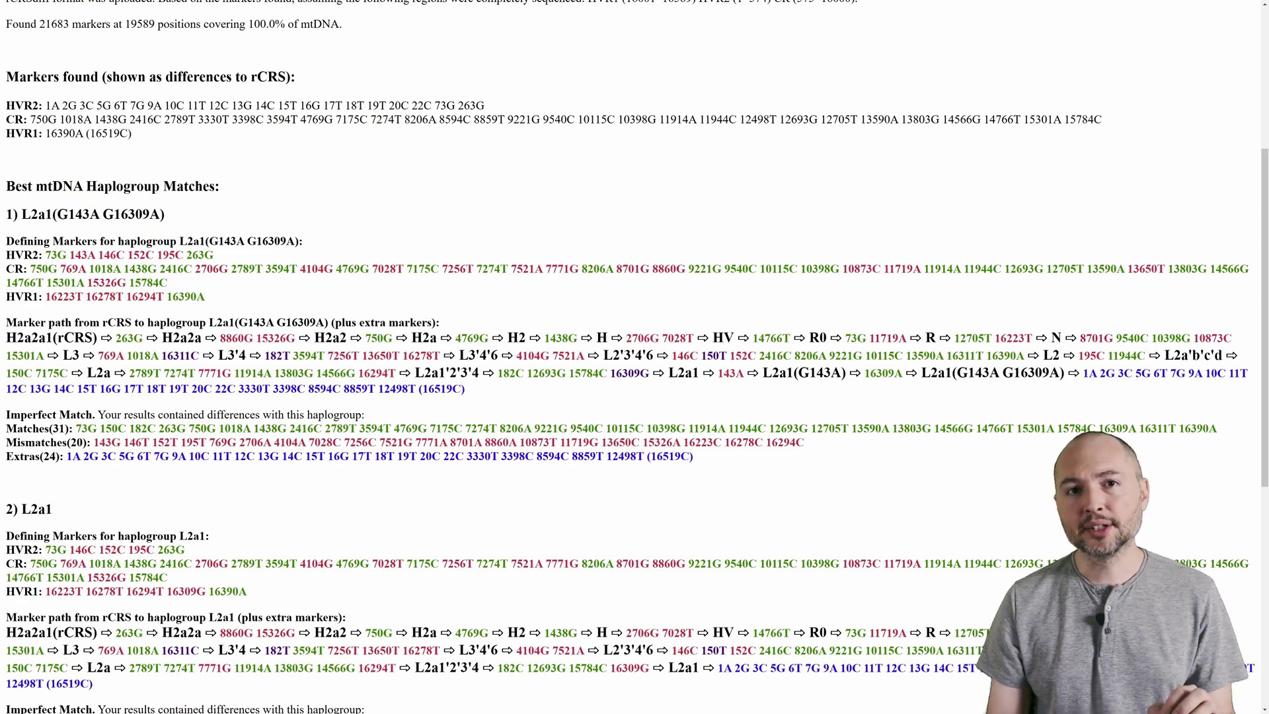
Step: Examine the first match's HVR2 and CR defining markers and its Mismatches row
{"action": "left_click_drag", "start_coordinate": [69, 255], "coordinate": [185, 255]}
{"action": "left_click_drag", "start_coordinate": [60, 269], "coordinate": [95, 269]}
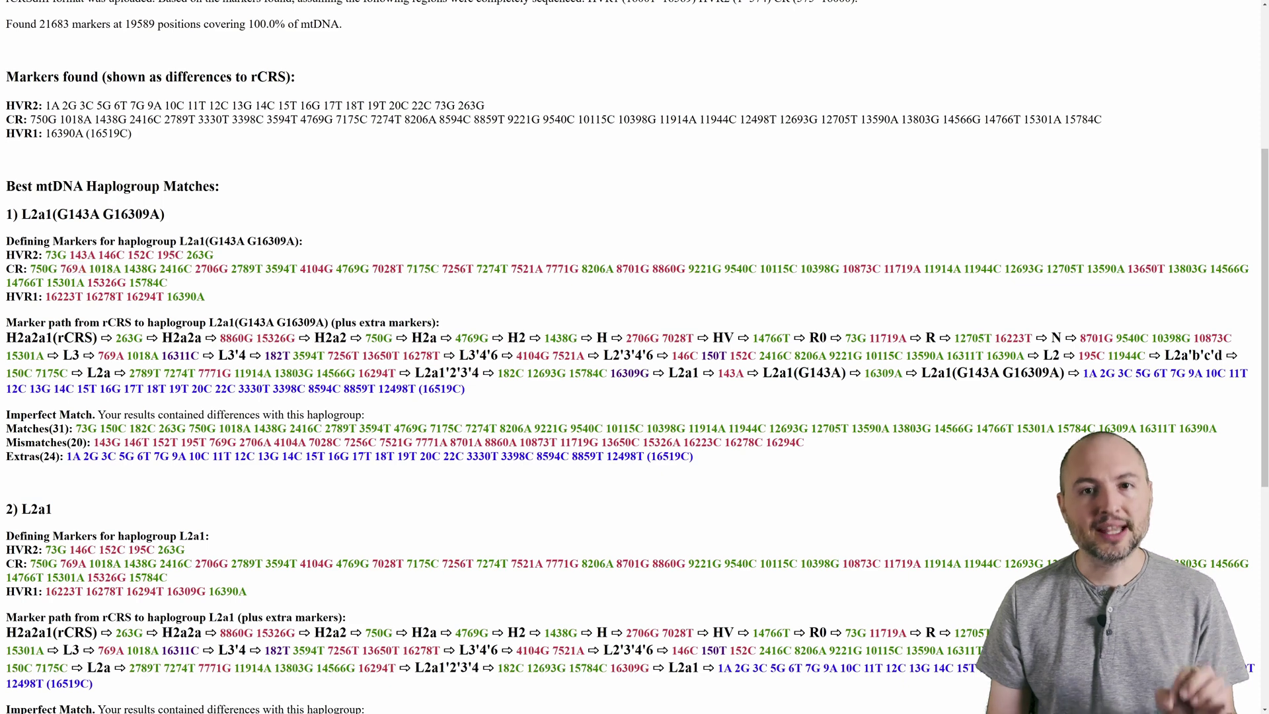
{"action": "left_click_drag", "start_coordinate": [193, 269], "coordinate": [341, 269]}
{"action": "left_click", "coordinate": [380, 273]}
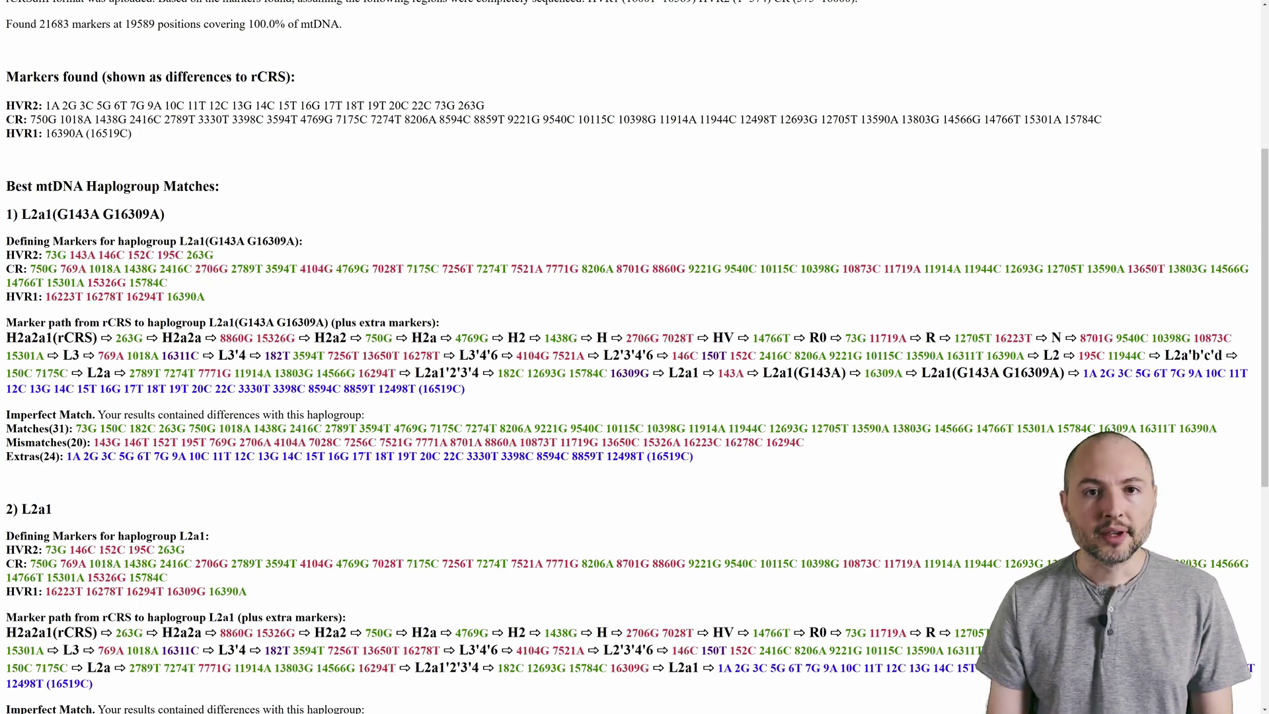
{"action": "mouse_move", "coordinate": [94, 442]}
{"action": "left_mouse_down"}
{"action": "mouse_move", "coordinate": [764, 442]}
{"action": "mouse_move", "coordinate": [806, 428]}
{"action": "mouse_move", "coordinate": [810, 446]}
{"action": "left_mouse_up"}
{"action": "left_click", "coordinate": [809, 446]}
{"action": "left_click_drag", "start_coordinate": [6, 442], "coordinate": [125, 442]}
{"action": "left_click", "coordinate": [125, 442]}
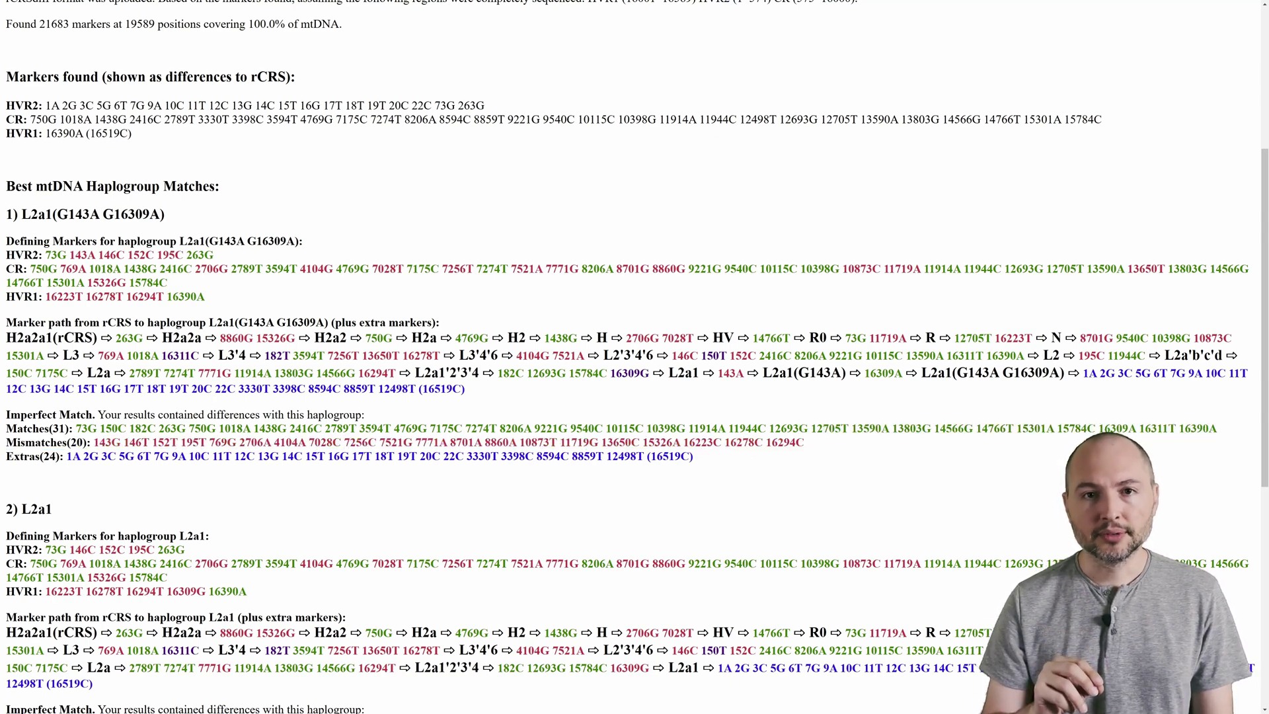
Step: Return to the upload page and submit Dan-Genera-convertido-formato-23andMe-V5-Mt.txt for haplogroup analysis
{"action": "scroll", "coordinate": [243, 282], "scroll_direction": "up", "scroll_amount": 3}
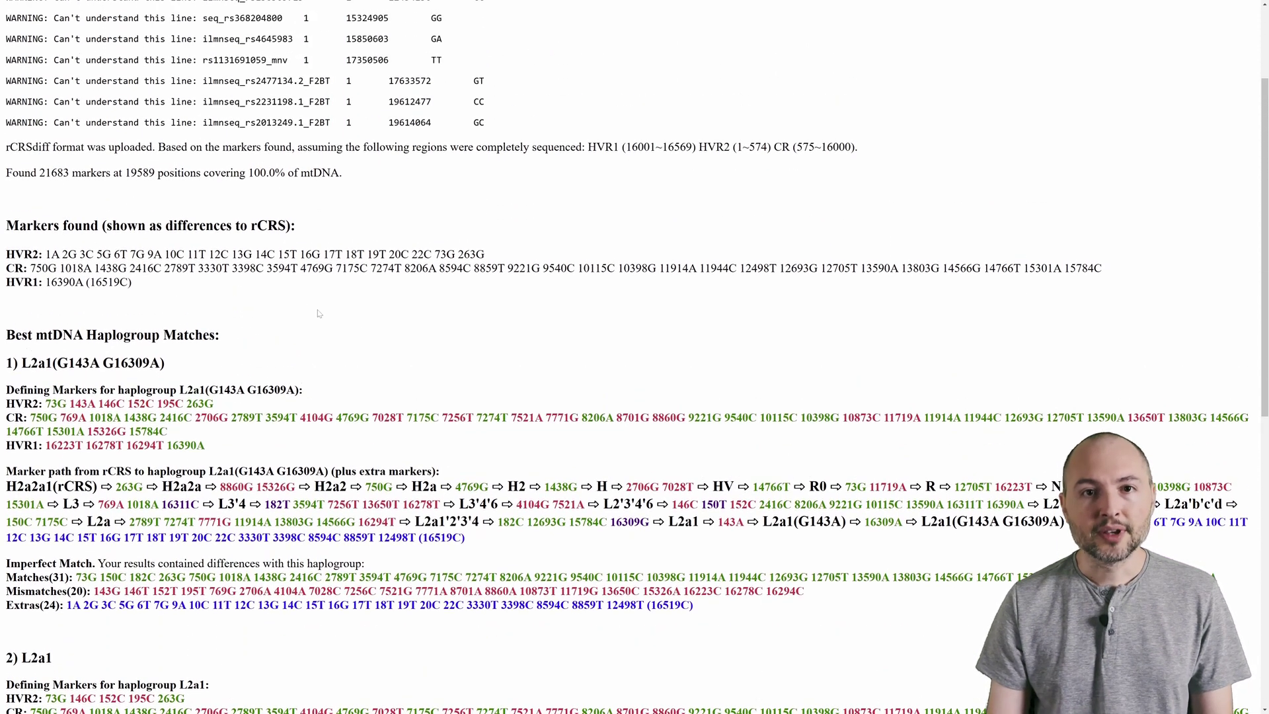
{"action": "scroll", "coordinate": [319, 313], "scroll_direction": "up", "scroll_amount": 1}
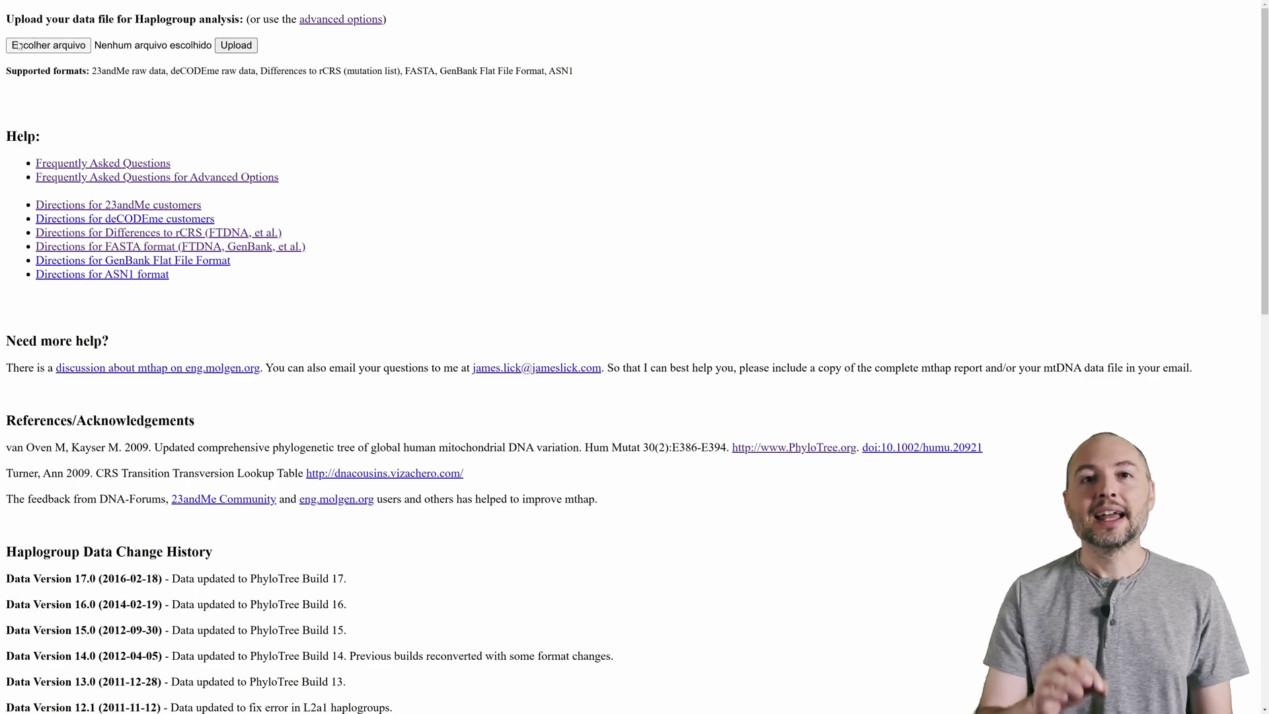
{"action": "left_click", "coordinate": [44, 44]}
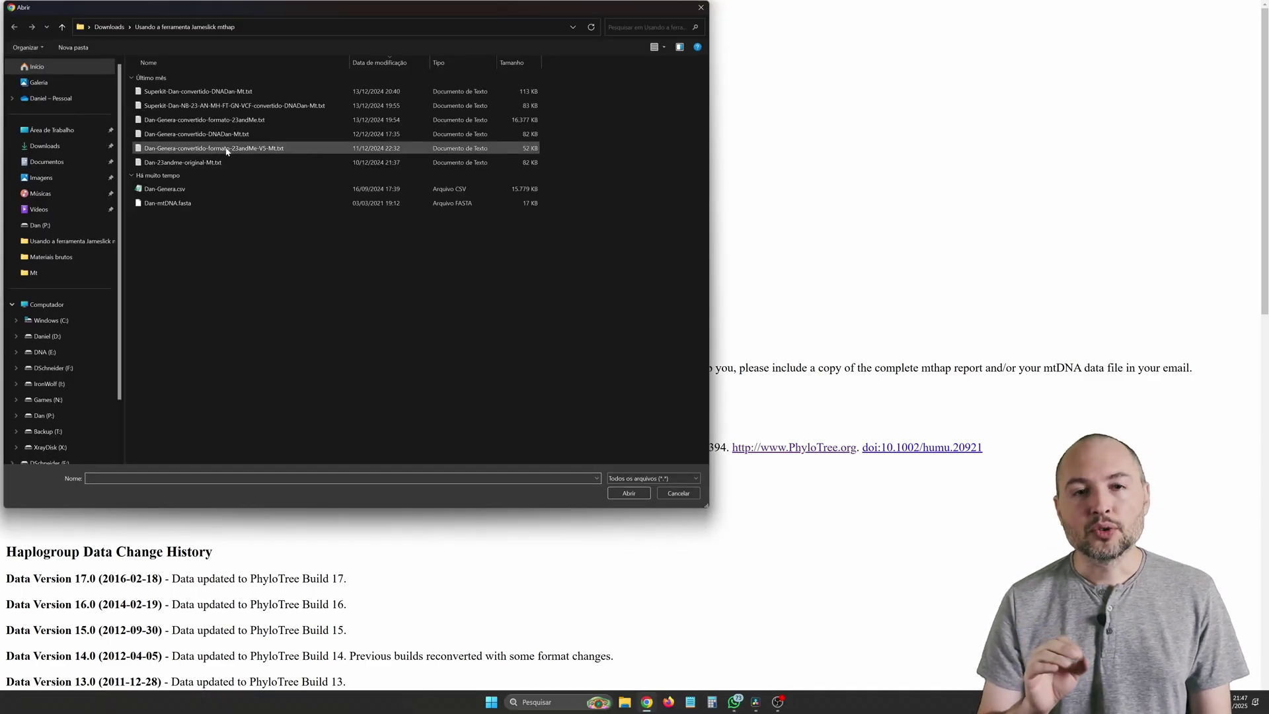
{"action": "left_click", "coordinate": [226, 148]}
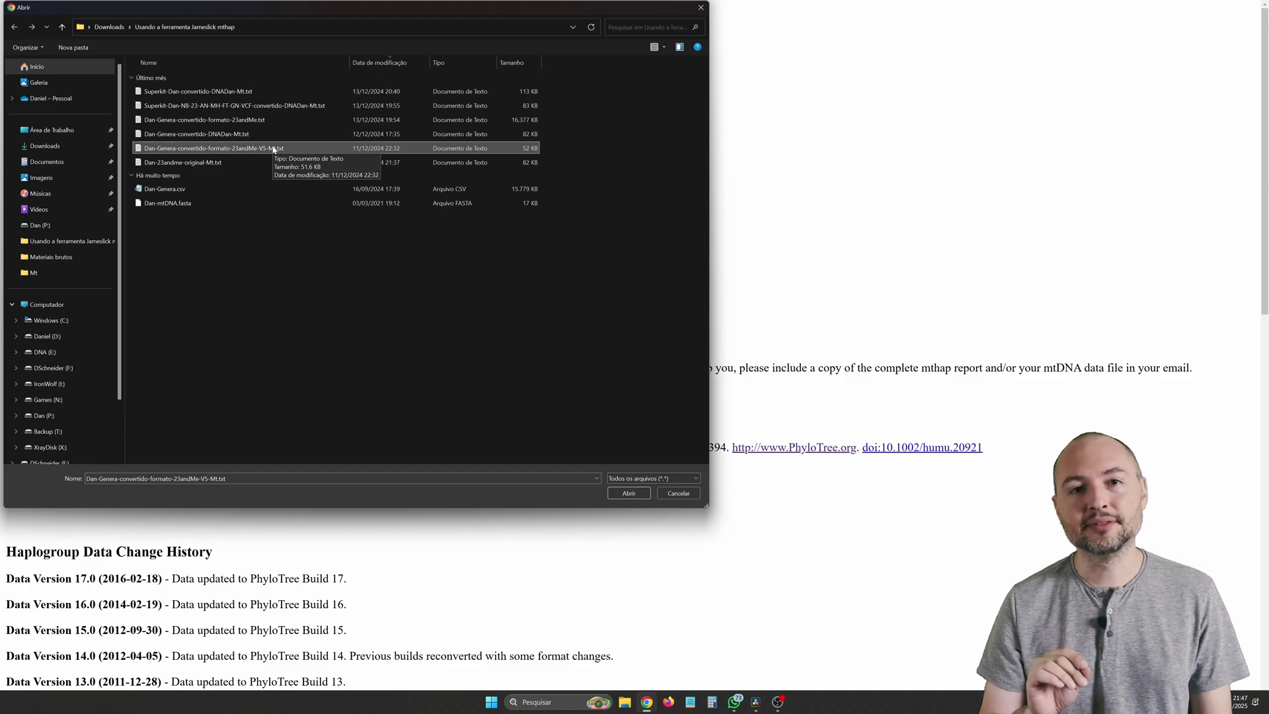
{"action": "left_click", "coordinate": [629, 494]}
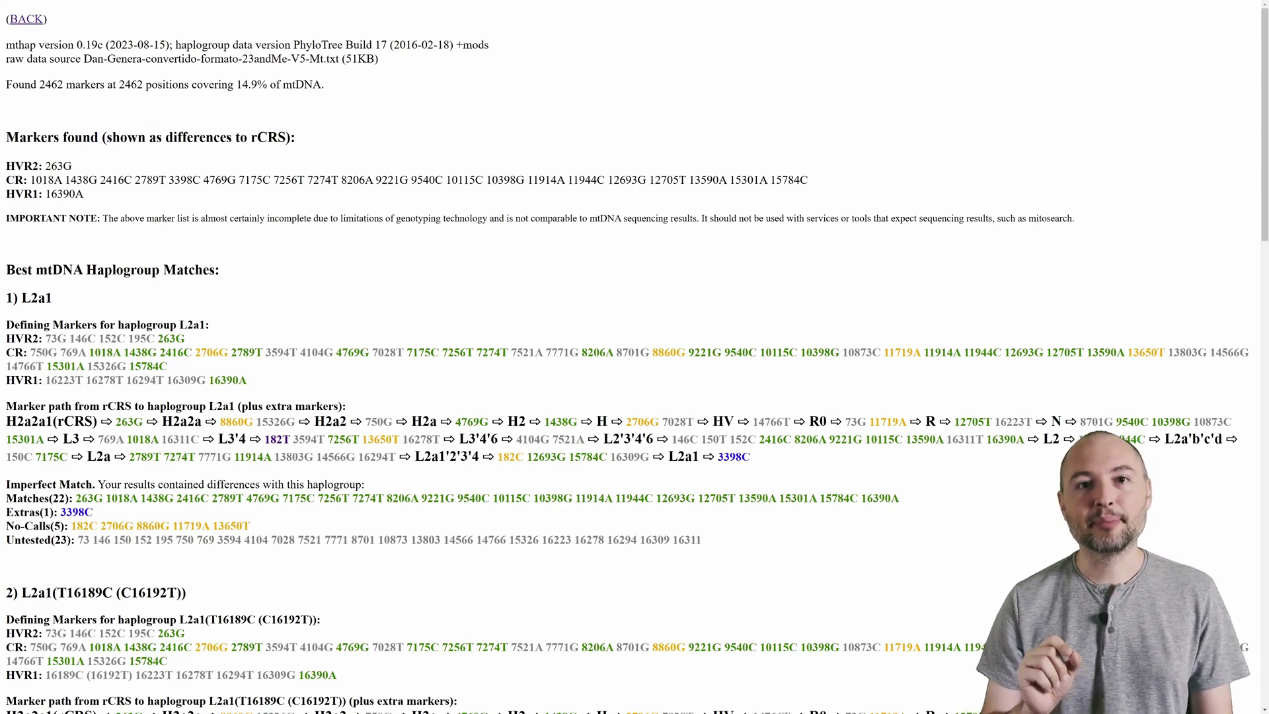
Step: Review the line on markers found and mtDNA coverage, and the name of the first haplogroup match
{"action": "left_click_drag", "start_coordinate": [12, 85], "coordinate": [326, 86]}
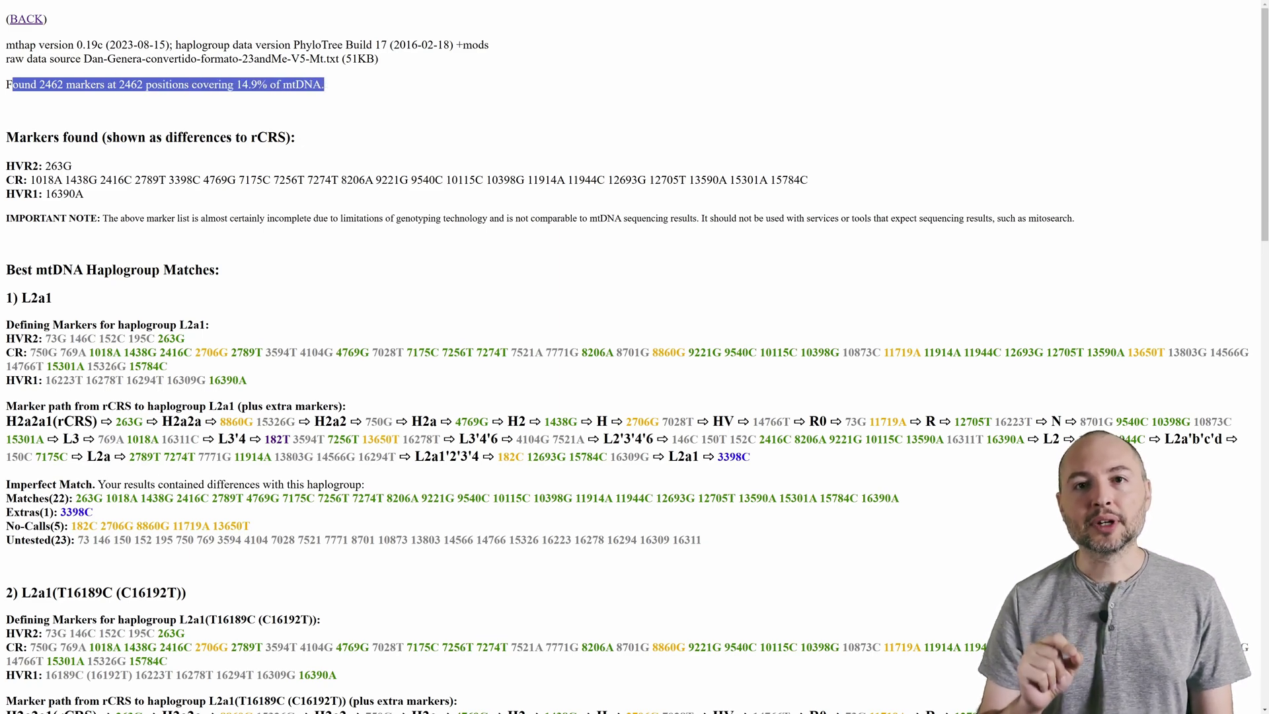
{"action": "left_click", "coordinate": [38, 85]}
{"action": "left_click_drag", "start_coordinate": [37, 85], "coordinate": [321, 85]}
{"action": "left_click", "coordinate": [321, 85]}
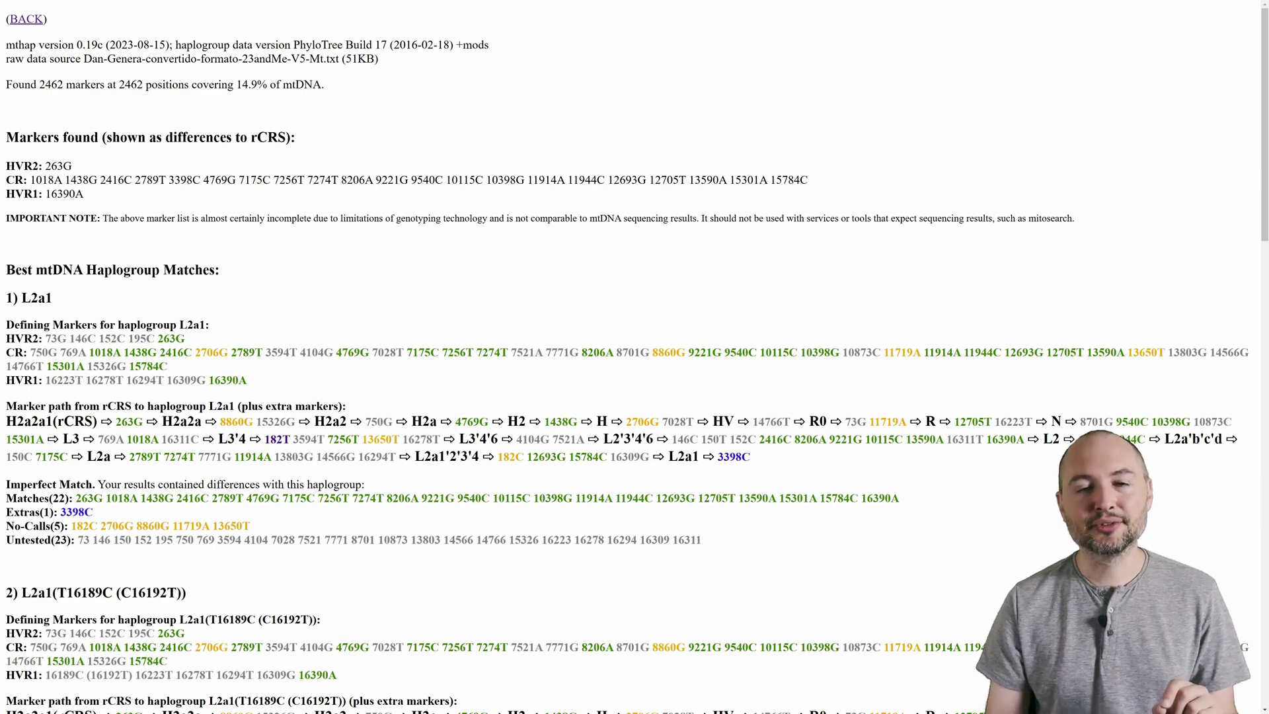
{"action": "left_click_drag", "start_coordinate": [20, 299], "coordinate": [69, 301]}
{"action": "left_click", "coordinate": [68, 301]}
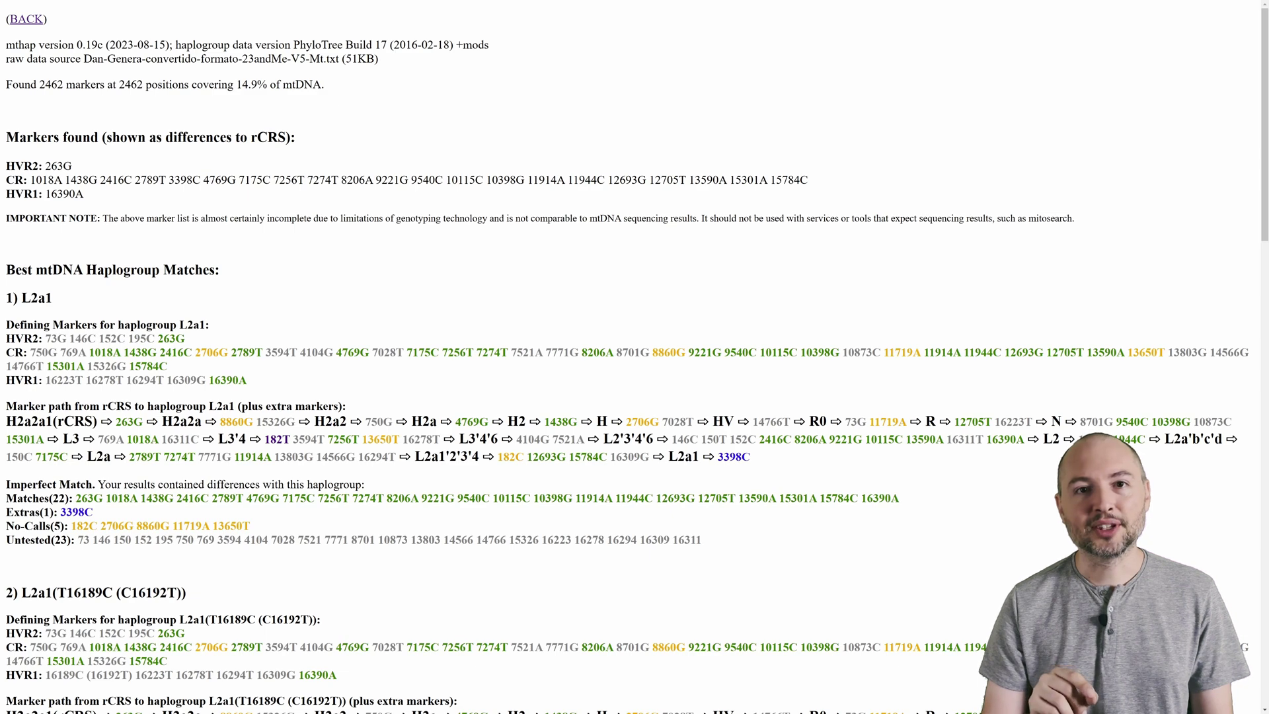
Step: Examine the Matches and Extras rows under the first haplogroup match
{"action": "left_click_drag", "start_coordinate": [45, 498], "coordinate": [914, 498]}
{"action": "left_click", "coordinate": [74, 498]}
{"action": "left_click", "coordinate": [763, 487]}
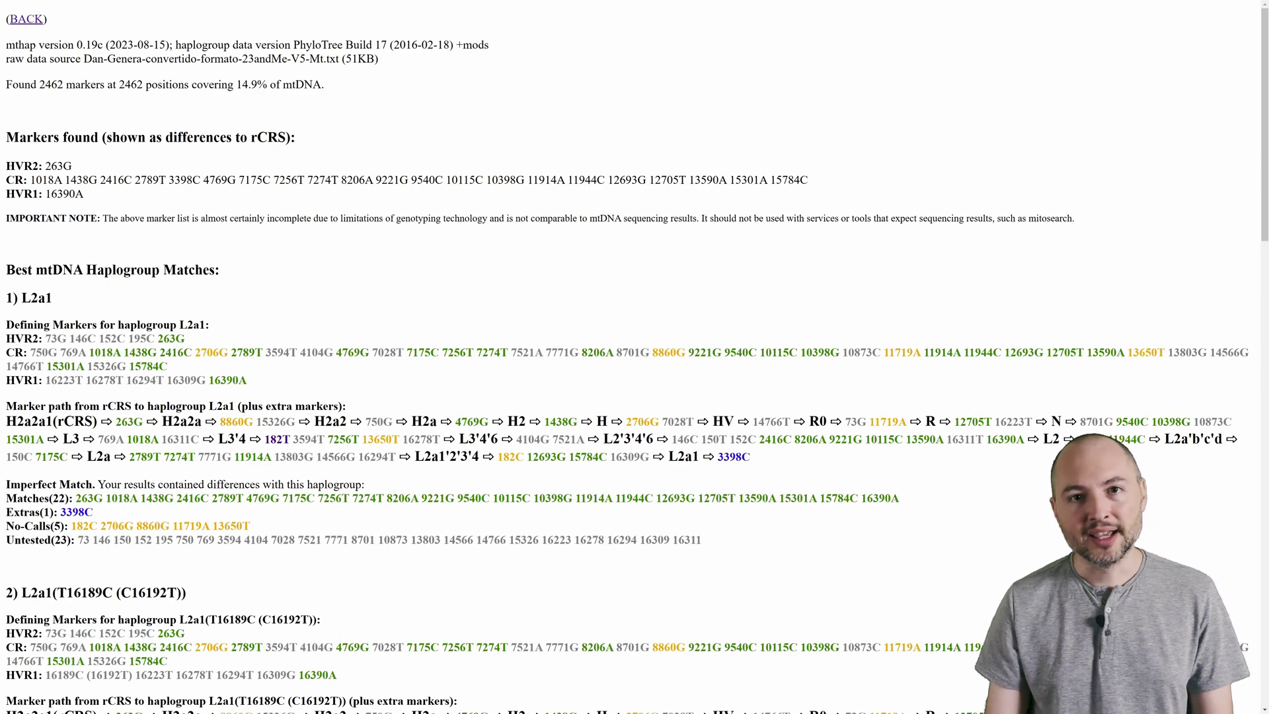
{"action": "left_click_drag", "start_coordinate": [24, 513], "coordinate": [96, 513]}
{"action": "left_click", "coordinate": [101, 512]}
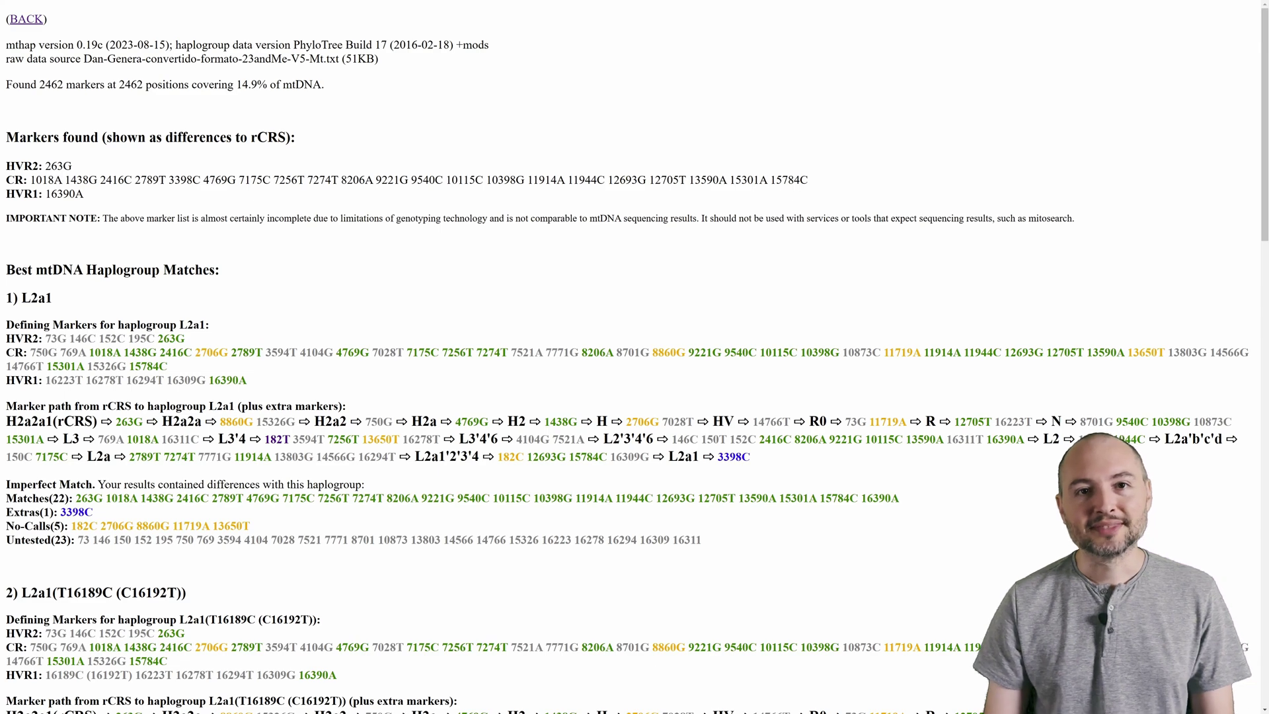
Step: Examine the No-Calls and Untested rows of the first match and recheck its haplogroup name
{"action": "left_click_drag", "start_coordinate": [50, 526], "coordinate": [249, 526]}
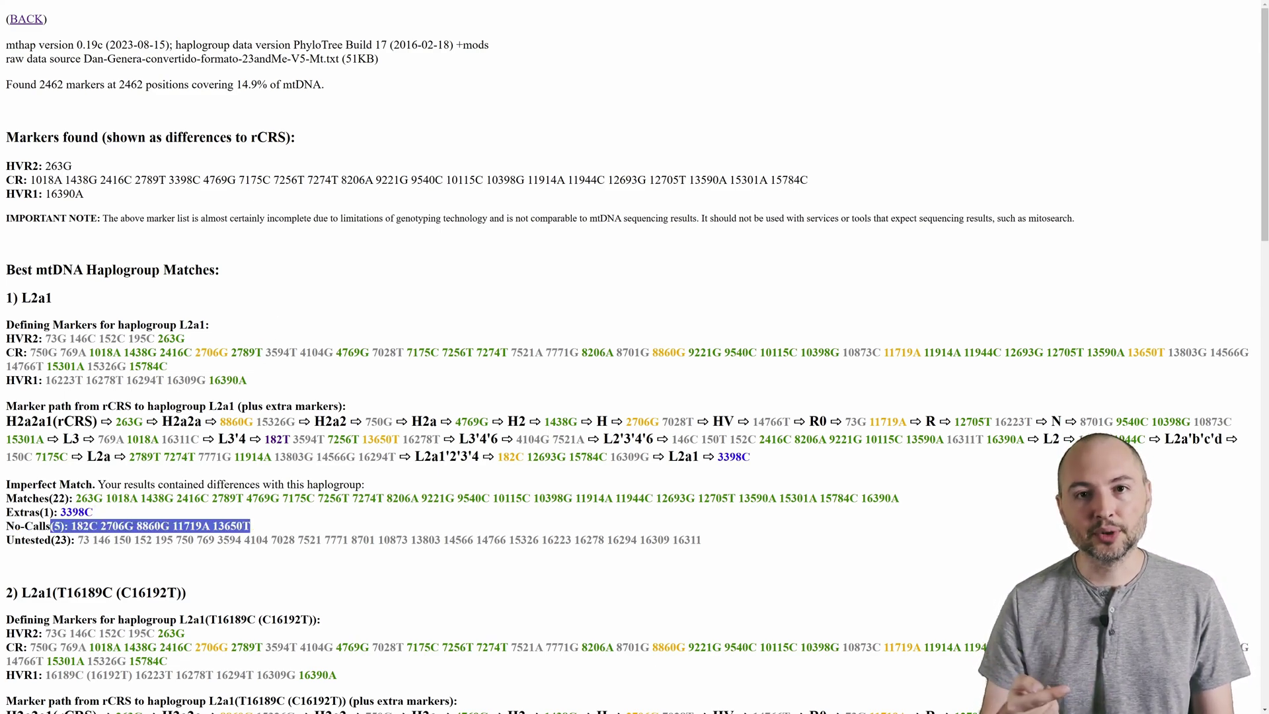
{"action": "left_click", "coordinate": [95, 519]}
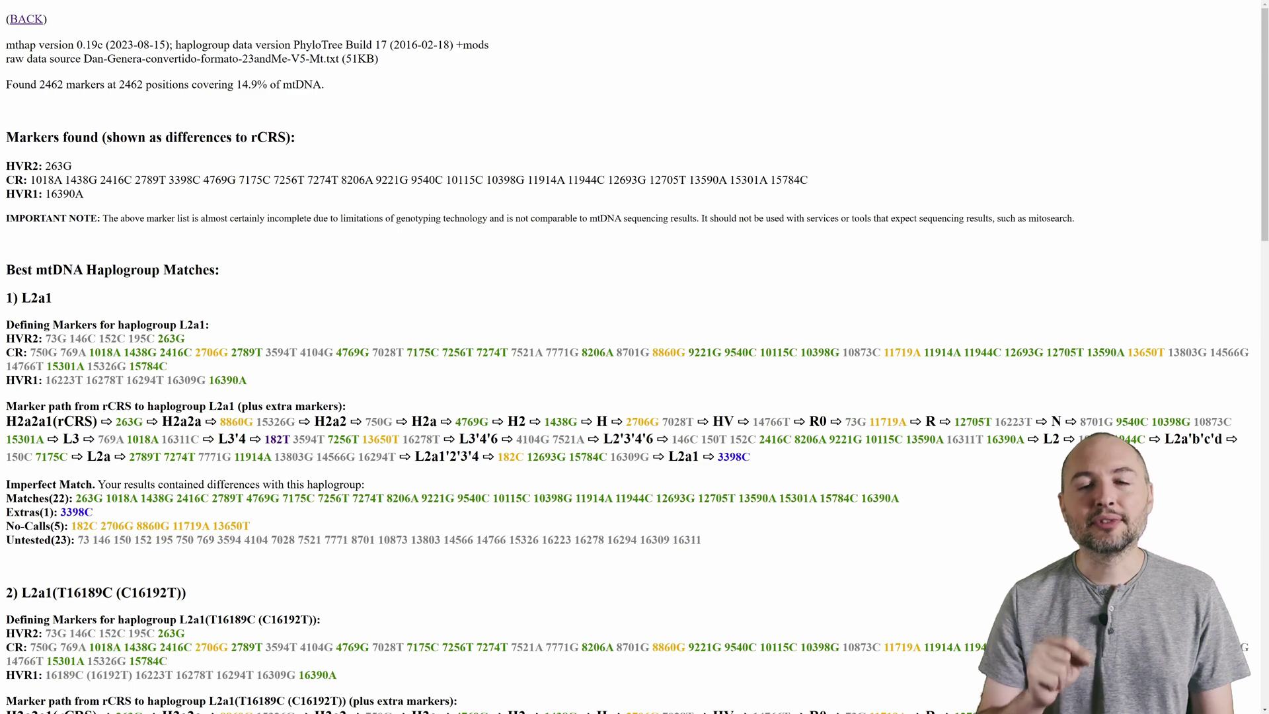
{"action": "left_click_drag", "start_coordinate": [6, 526], "coordinate": [65, 526]}
{"action": "left_click", "coordinate": [65, 526]}
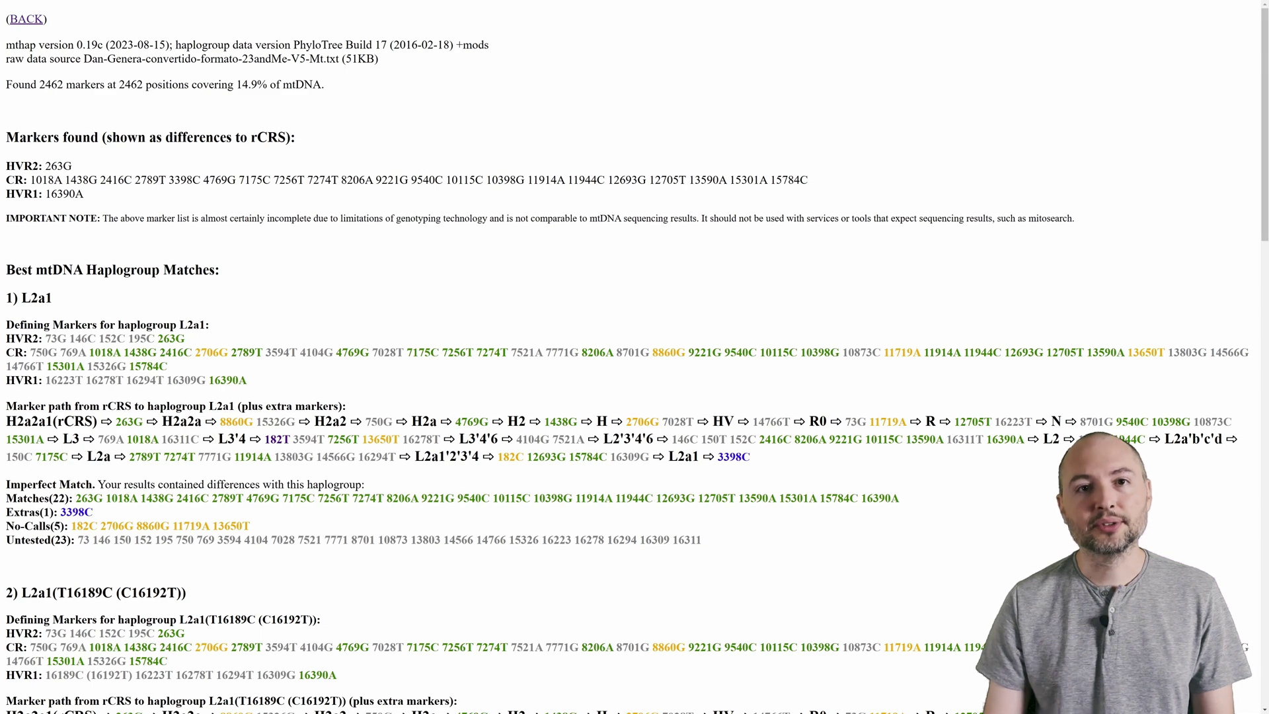
{"action": "left_click_drag", "start_coordinate": [51, 540], "coordinate": [721, 541]}
{"action": "left_click", "coordinate": [722, 542]}
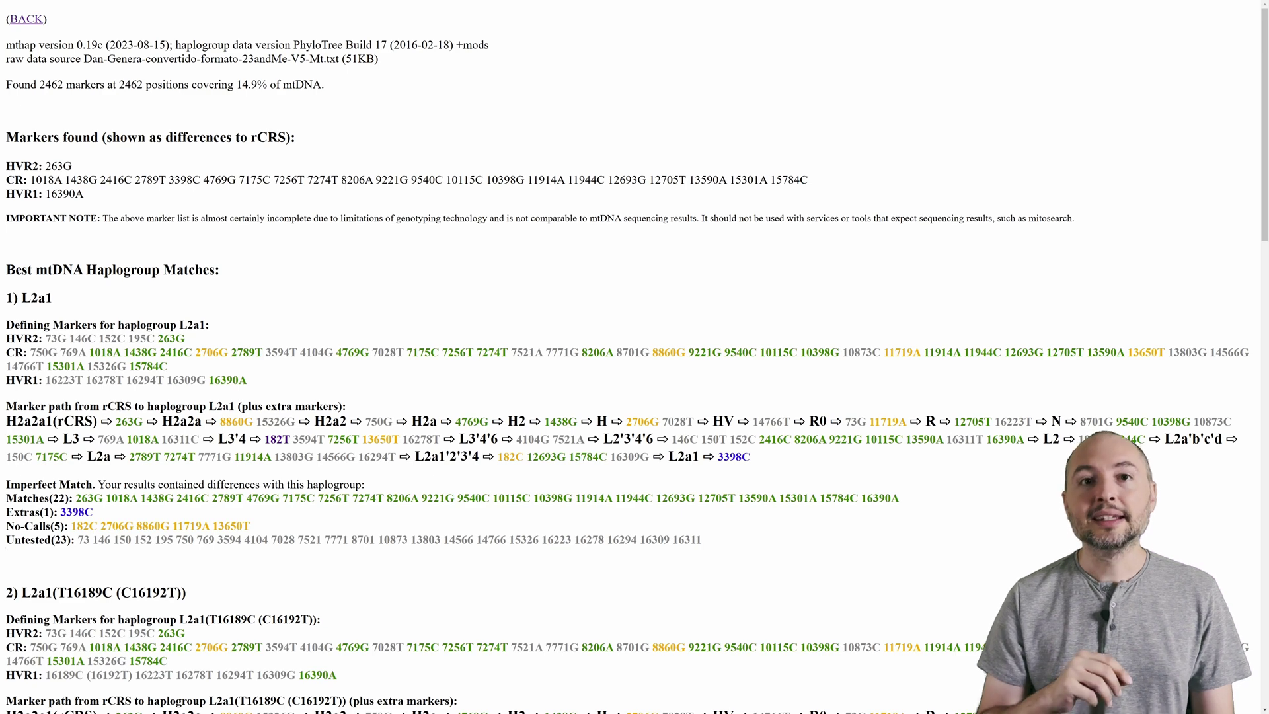
{"action": "left_click_drag", "start_coordinate": [6, 540], "coordinate": [73, 540]}
{"action": "left_click", "coordinate": [87, 551]}
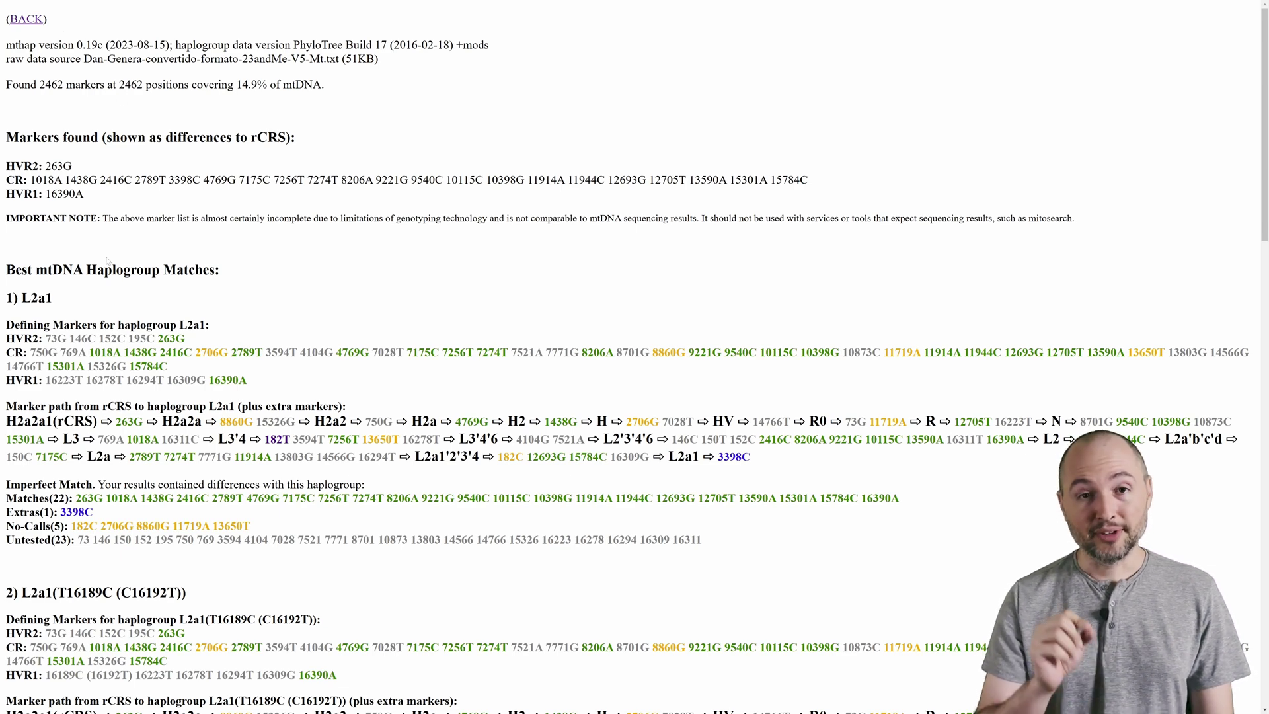
{"action": "left_click_drag", "start_coordinate": [20, 299], "coordinate": [65, 293]}
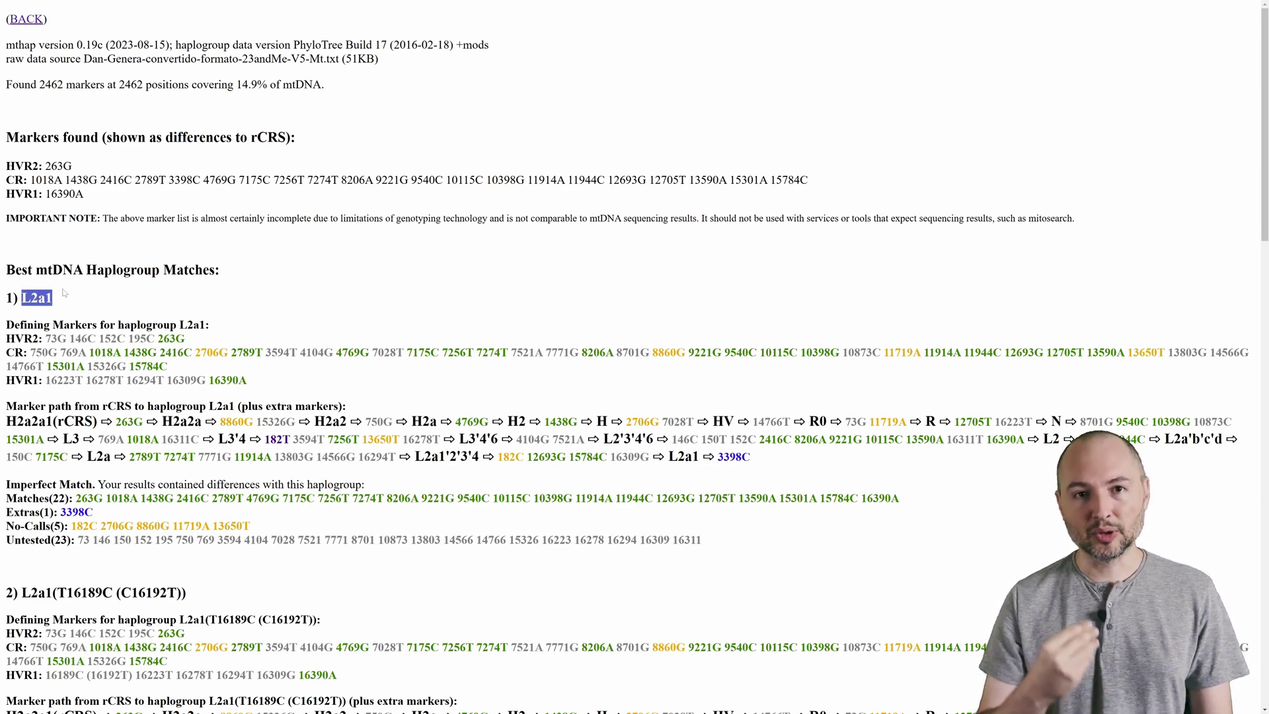
{"action": "left_click", "coordinate": [73, 303]}
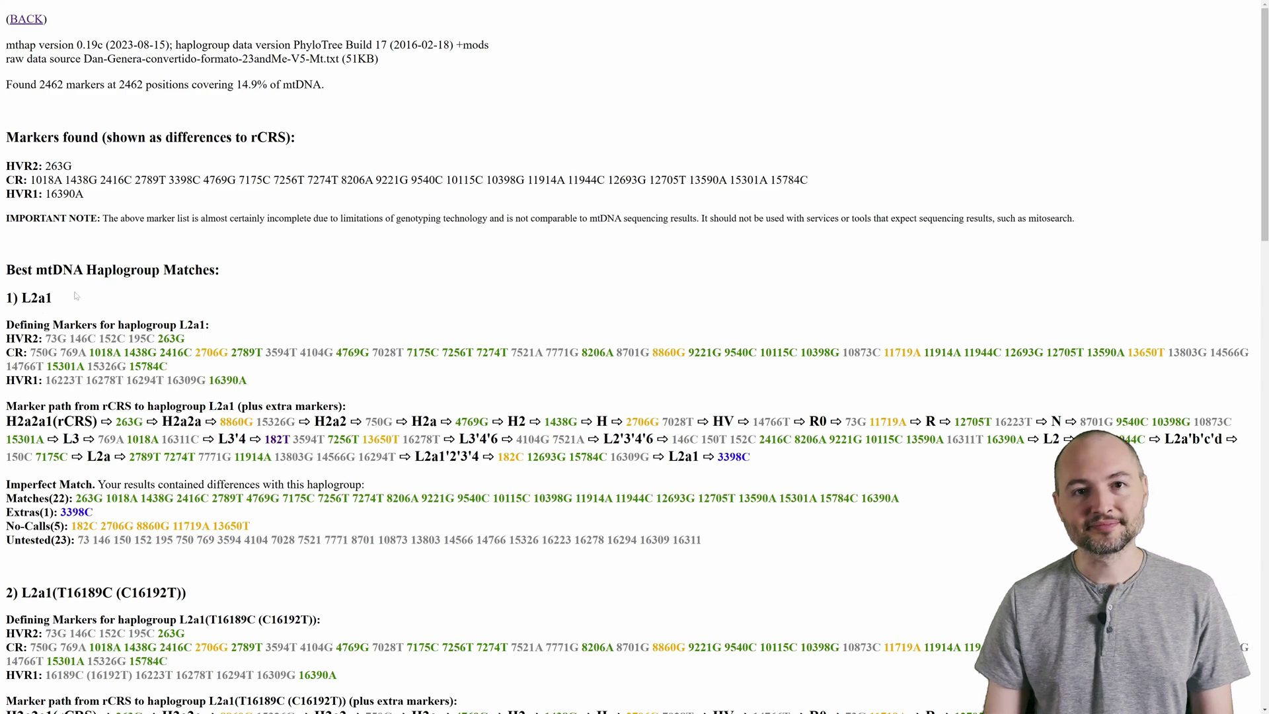
Step: Go back to the upload page and submit Dan-Genera-convertido-DNADan-Mt.txt for haplogroup analysis
{"action": "left_click", "coordinate": [30, 20]}
{"action": "left_click", "coordinate": [72, 49]}
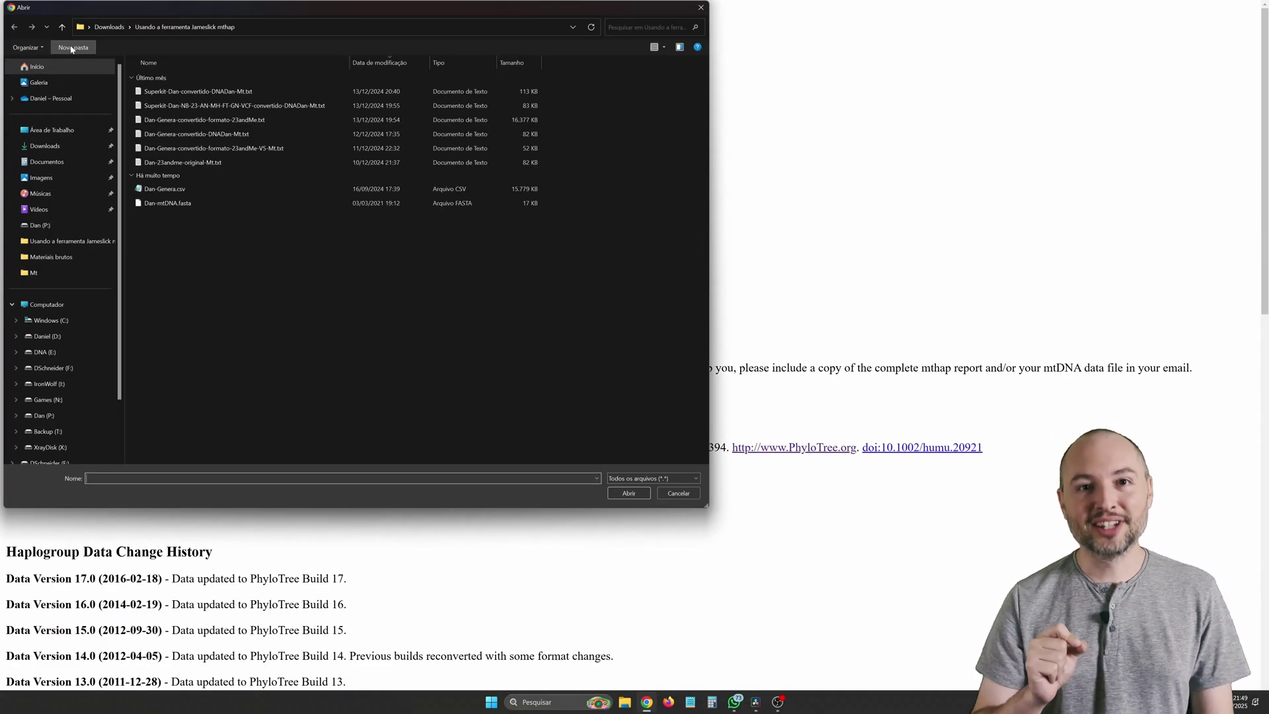
{"action": "left_click", "coordinate": [251, 135]}
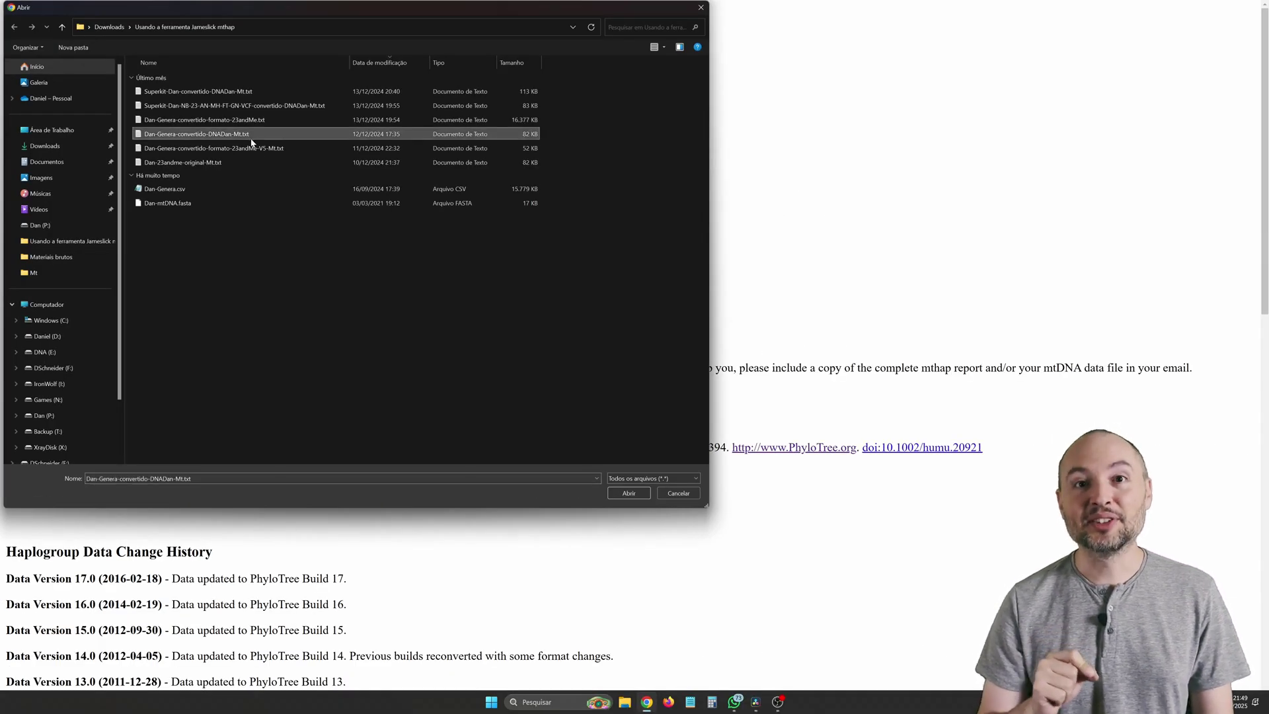
{"action": "left_click", "coordinate": [625, 493]}
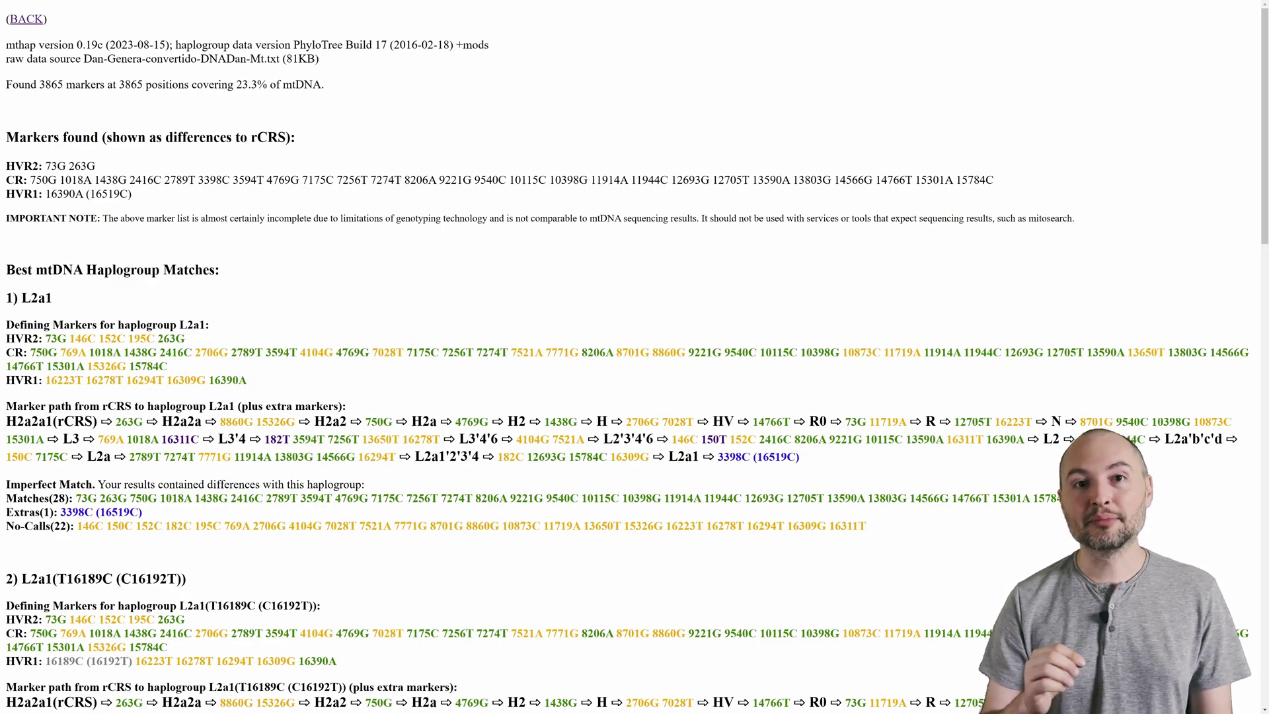
Step: Read the marker count and mtDNA coverage line in the report for the DNADan conversion
{"action": "left_click_drag", "start_coordinate": [6, 85], "coordinate": [325, 88]}
{"action": "left_click", "coordinate": [202, 126]}
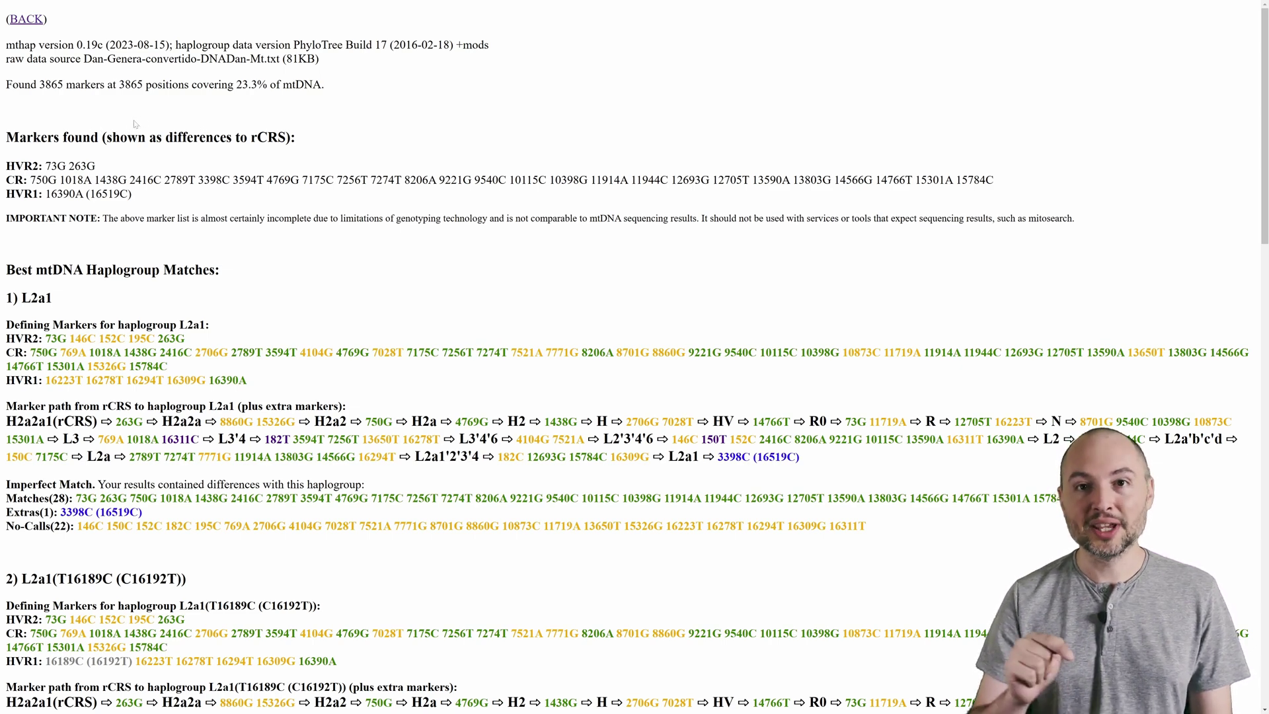
{"action": "left_click_drag", "start_coordinate": [219, 84], "coordinate": [294, 85]}
{"action": "left_click", "coordinate": [294, 87]}
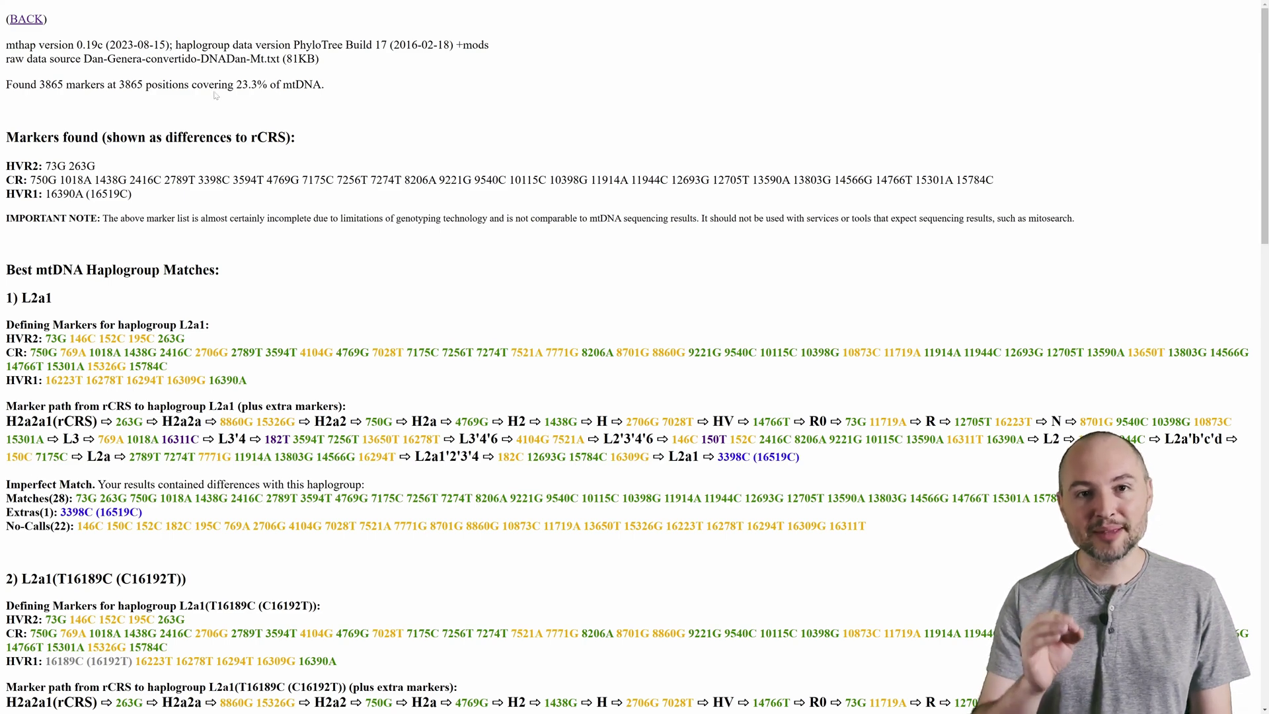
Step: Check the mtDNA coverage percentage and the first haplogroup match's name in the DNADan conversion report
{"action": "left_click_drag", "start_coordinate": [233, 84], "coordinate": [283, 85]}
{"action": "left_click", "coordinate": [253, 98]}
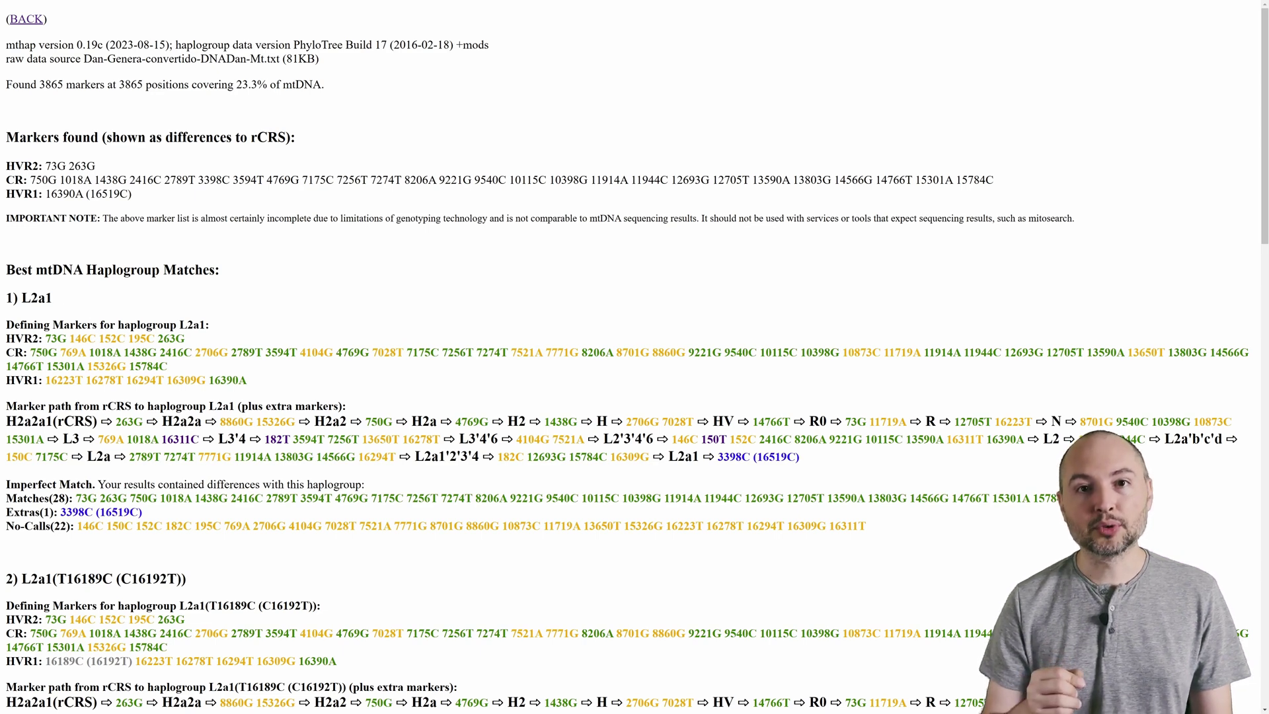
{"action": "left_click_drag", "start_coordinate": [13, 298], "coordinate": [90, 298]}
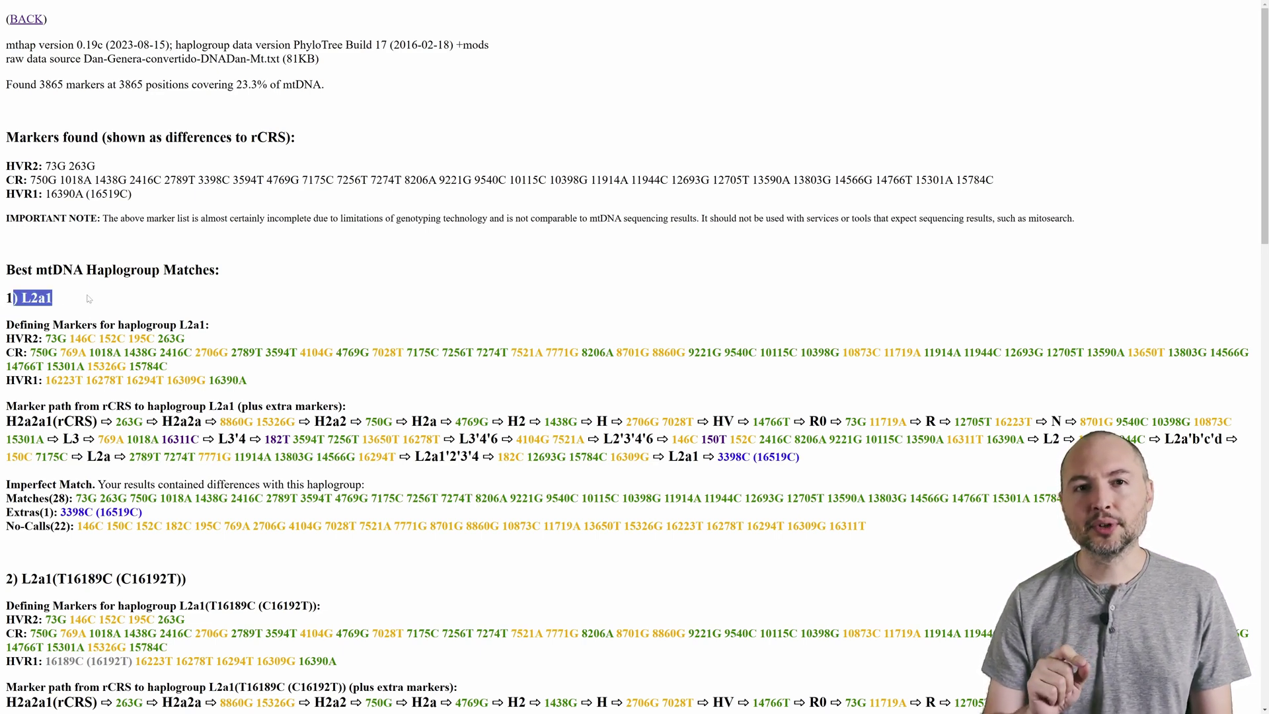
{"action": "left_click", "coordinate": [63, 302]}
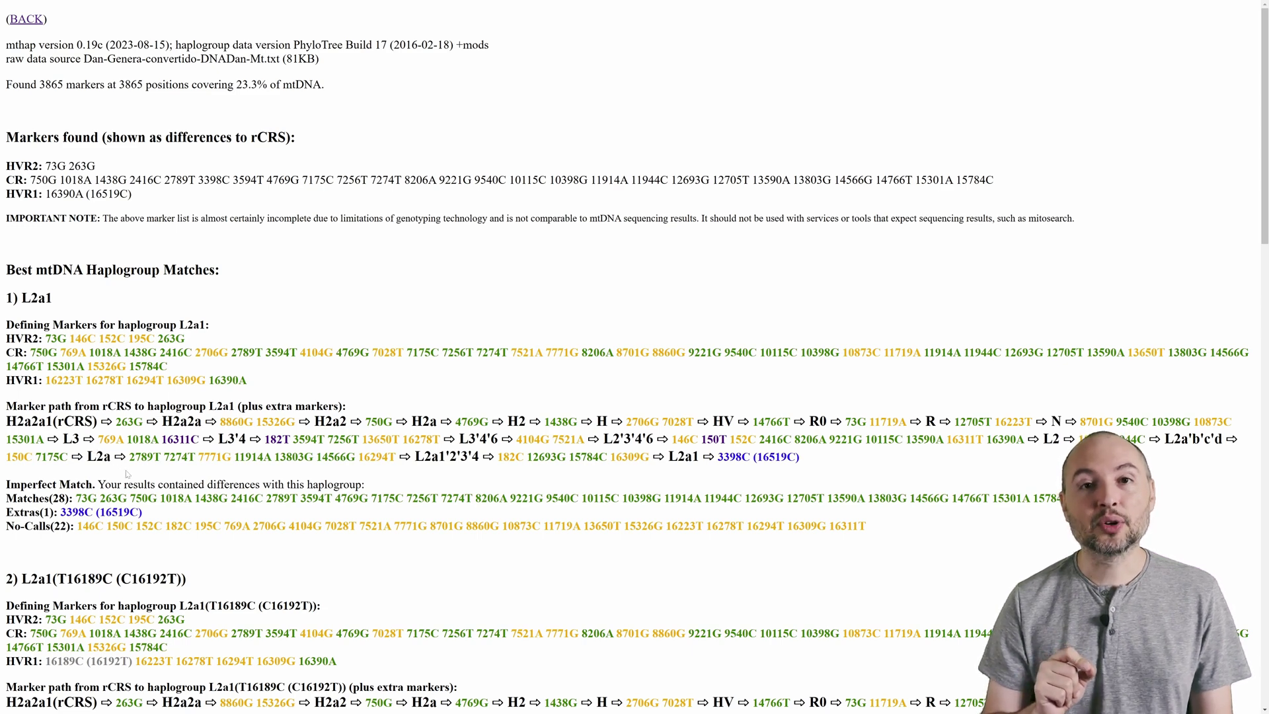
Step: Examine the Matches, Extras and No-Calls rows of the first match in the DNADan conversion report
{"action": "left_click_drag", "start_coordinate": [49, 499], "coordinate": [1110, 497]}
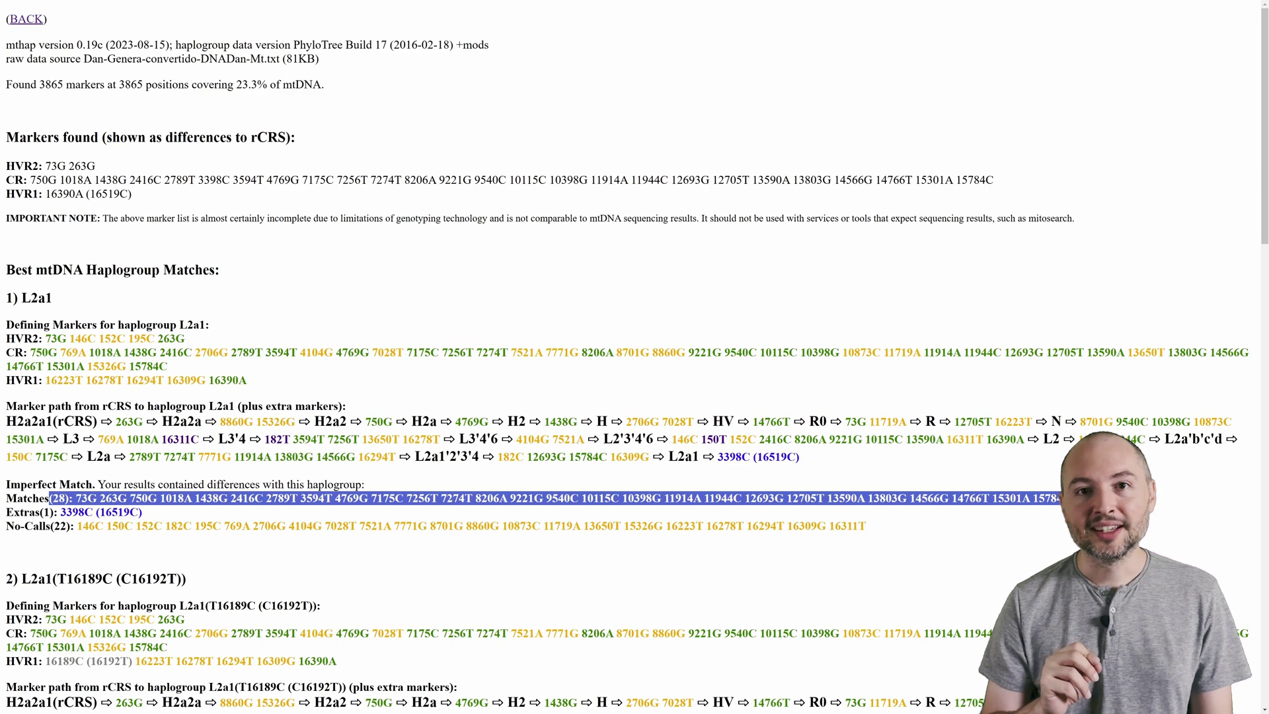
{"action": "left_click_drag", "start_coordinate": [44, 512], "coordinate": [146, 511]}
{"action": "left_click", "coordinate": [149, 510]}
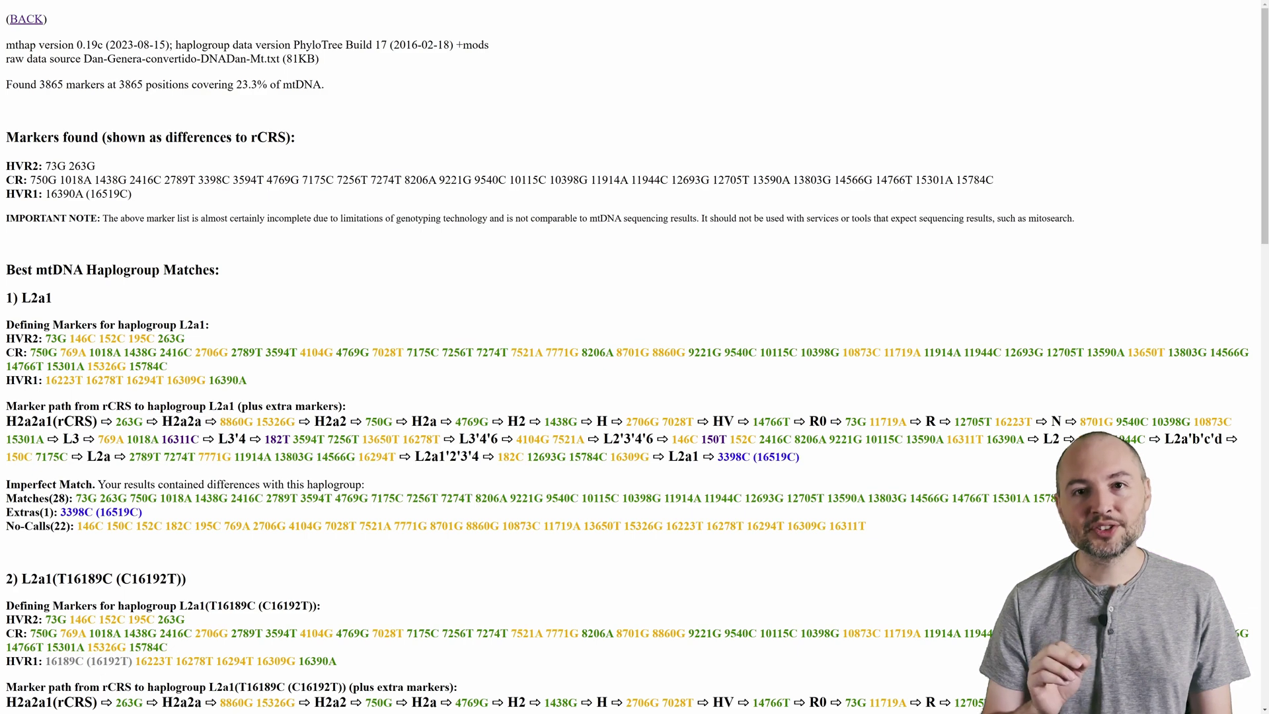
{"action": "left_click_drag", "start_coordinate": [75, 526], "coordinate": [900, 526]}
{"action": "left_click", "coordinate": [890, 528]}
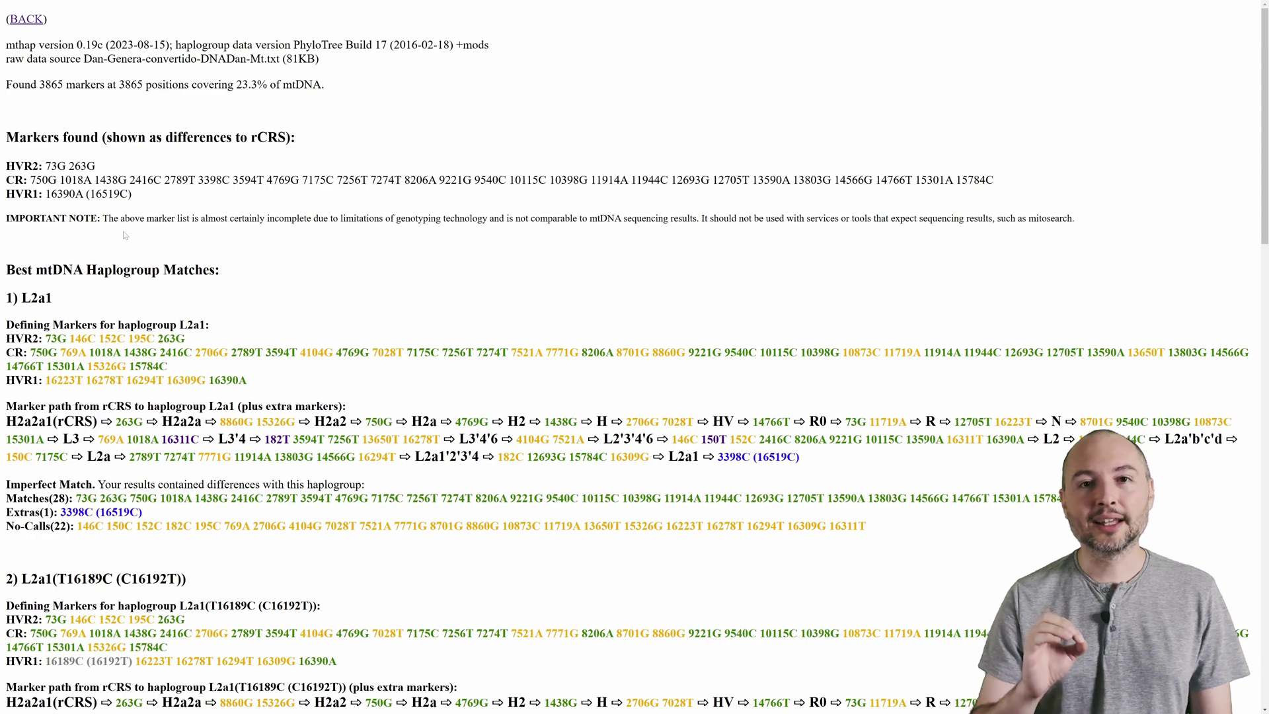
Step: Look through the lower-ranked haplogroup matches and compare them with the first match's name
{"action": "scroll", "coordinate": [126, 235], "scroll_direction": "down", "scroll_amount": 5}
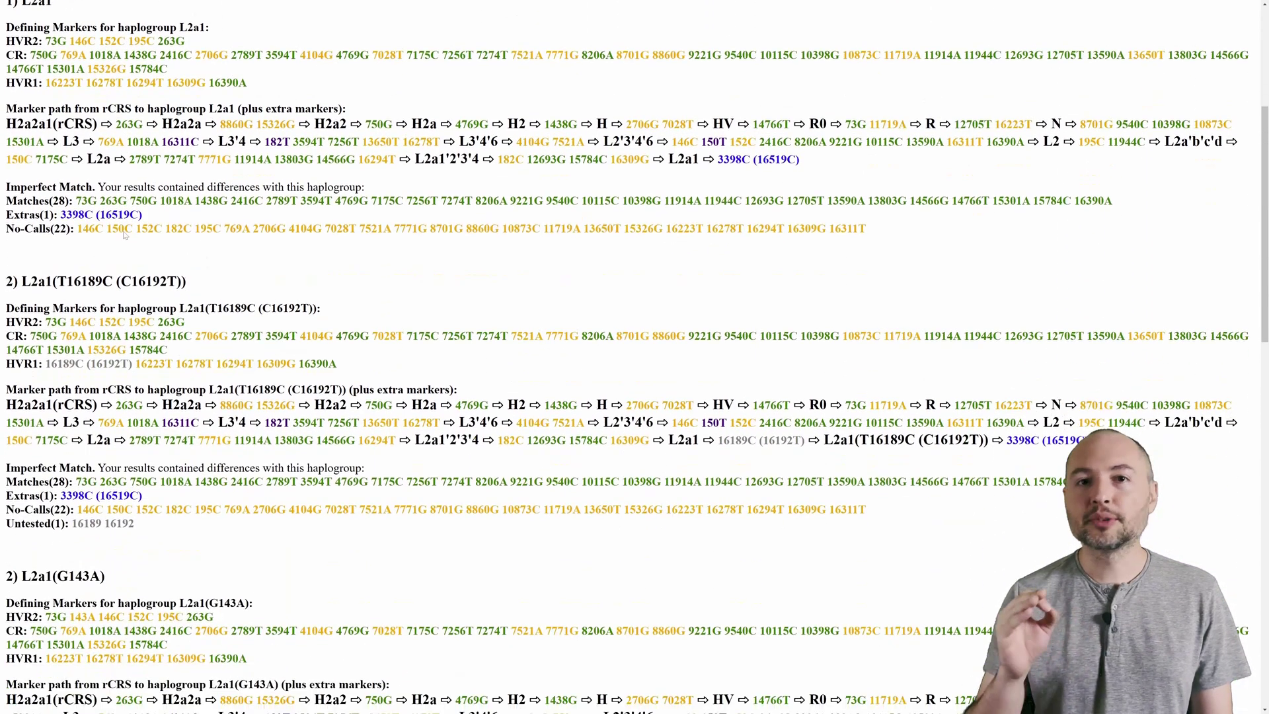
{"action": "scroll", "coordinate": [126, 235], "scroll_direction": "down", "scroll_amount": 1}
{"action": "scroll", "coordinate": [126, 235], "scroll_direction": "down", "scroll_amount": 3}
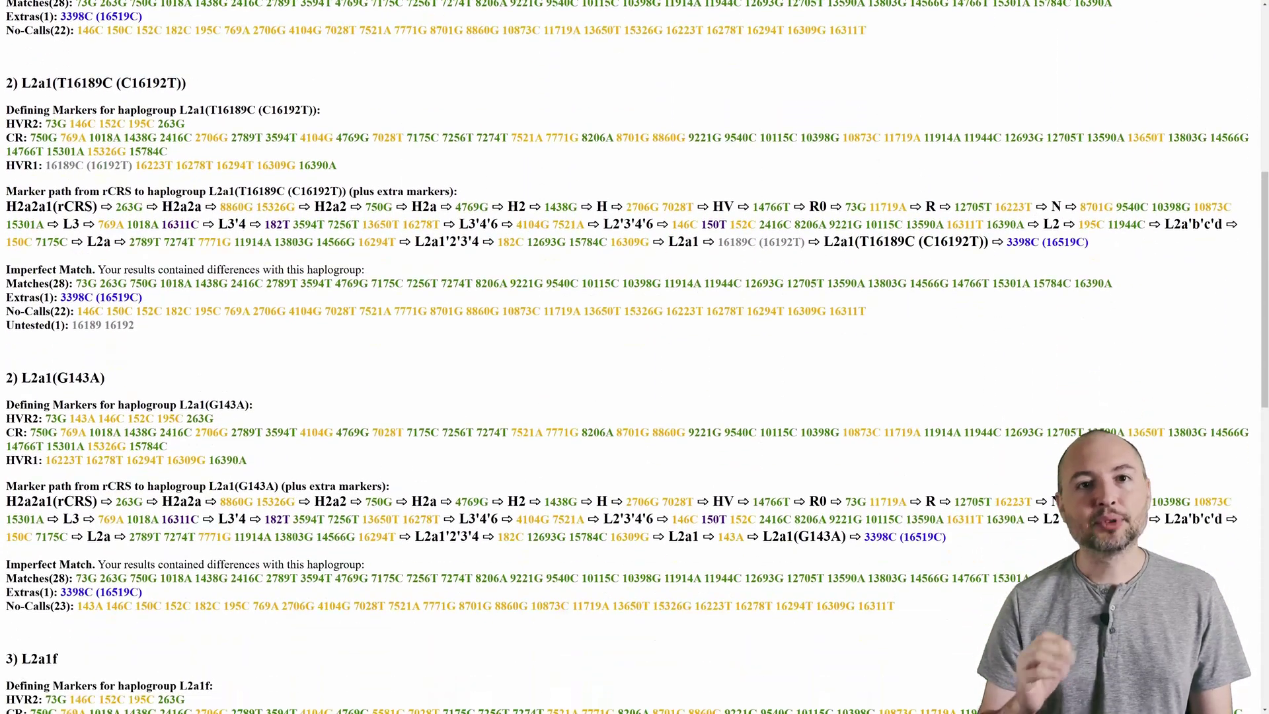
{"action": "scroll", "coordinate": [126, 235], "scroll_direction": "down", "scroll_amount": 6}
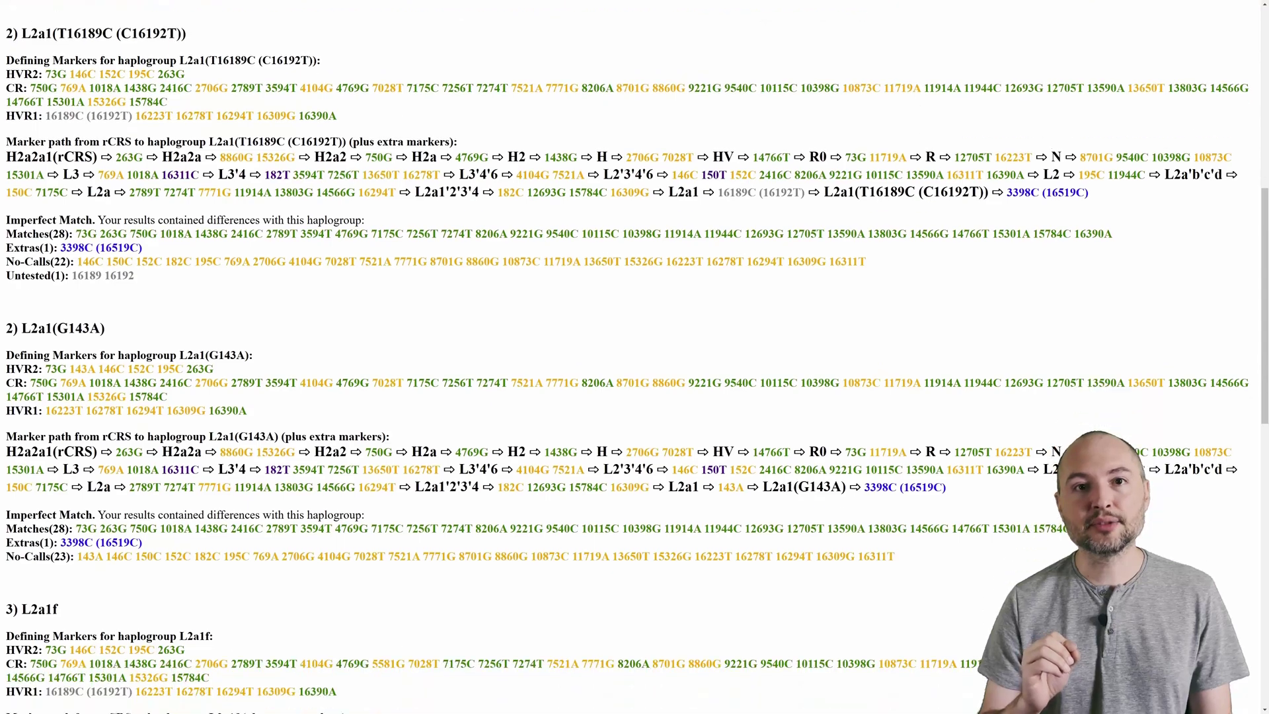
{"action": "scroll", "coordinate": [126, 235], "scroll_direction": "down", "scroll_amount": 8}
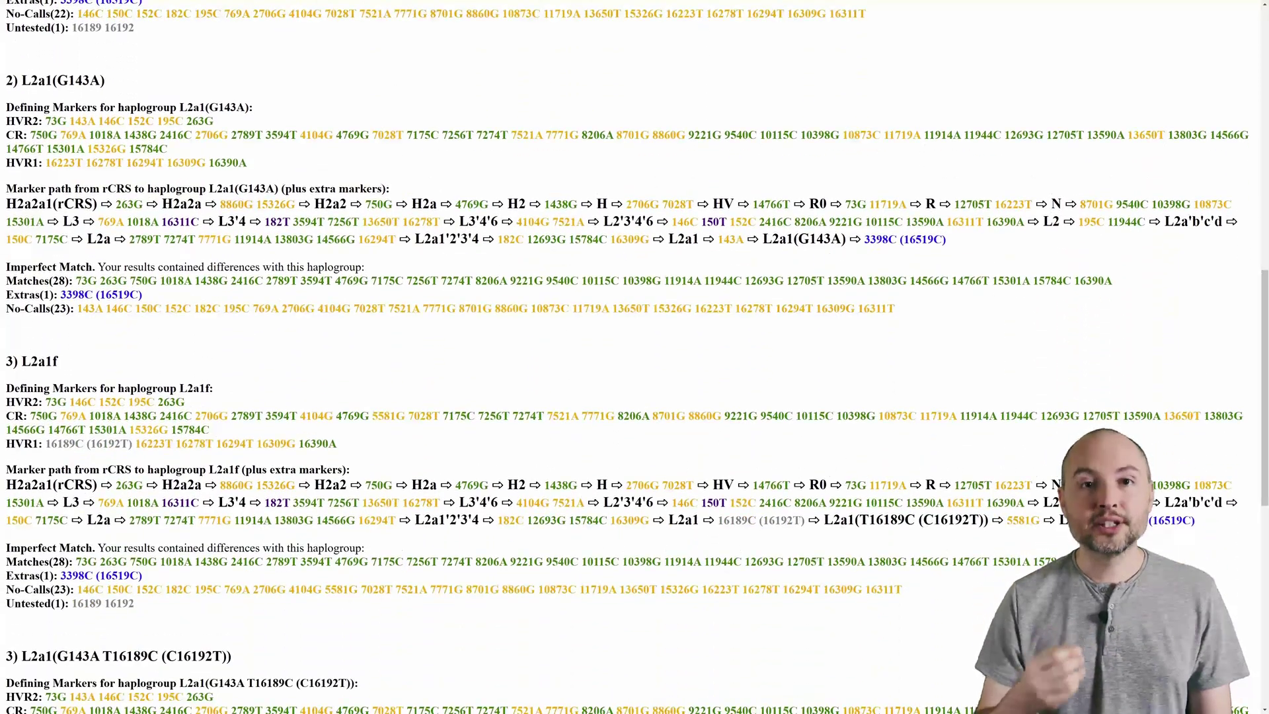
{"action": "scroll", "coordinate": [126, 236], "scroll_direction": "down", "scroll_amount": 4}
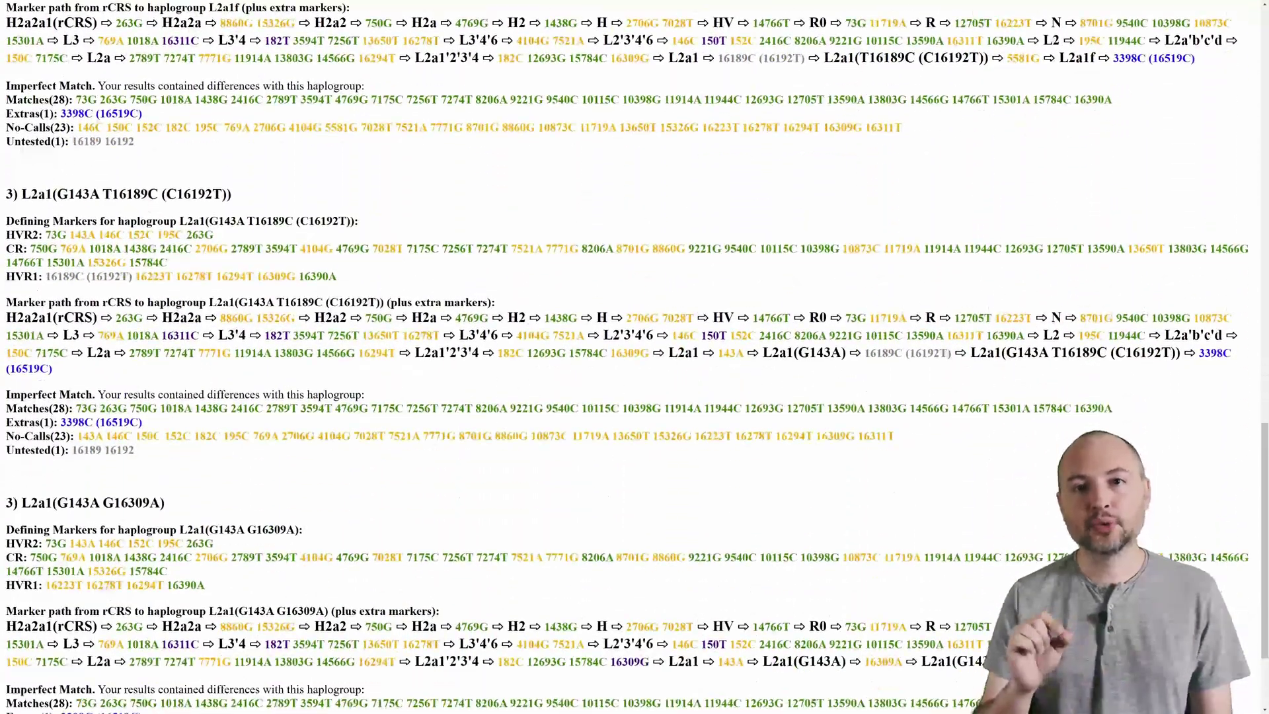
{"action": "scroll", "coordinate": [634, 356], "scroll_direction": "up", "scroll_amount": 9}
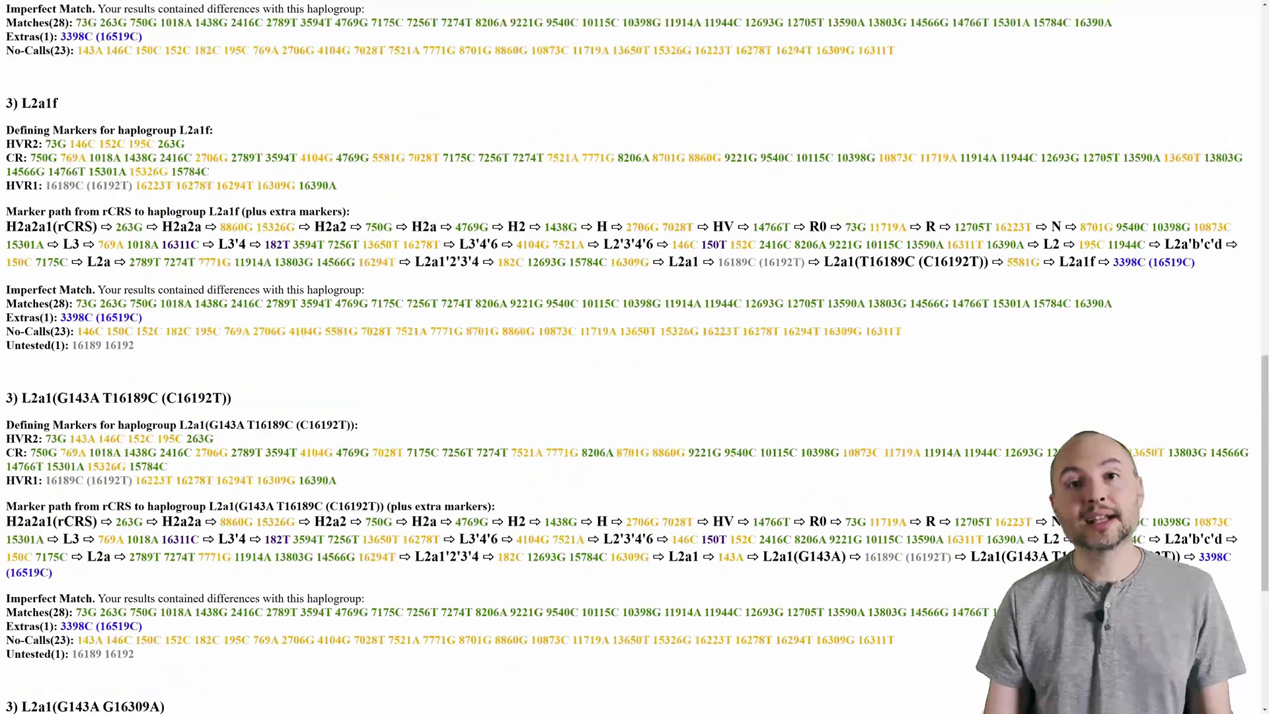
{"action": "scroll", "coordinate": [274, 292], "scroll_direction": "up", "scroll_amount": 4}
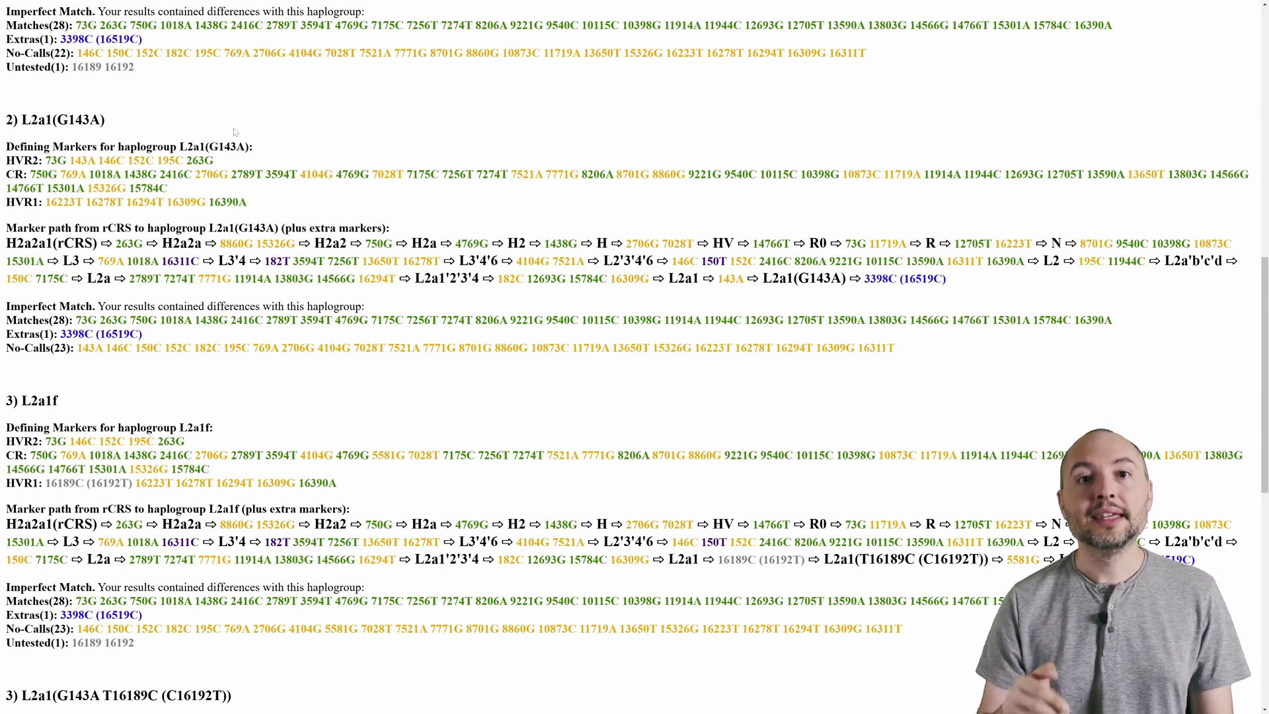
{"action": "scroll", "coordinate": [233, 133], "scroll_direction": "up", "scroll_amount": 3}
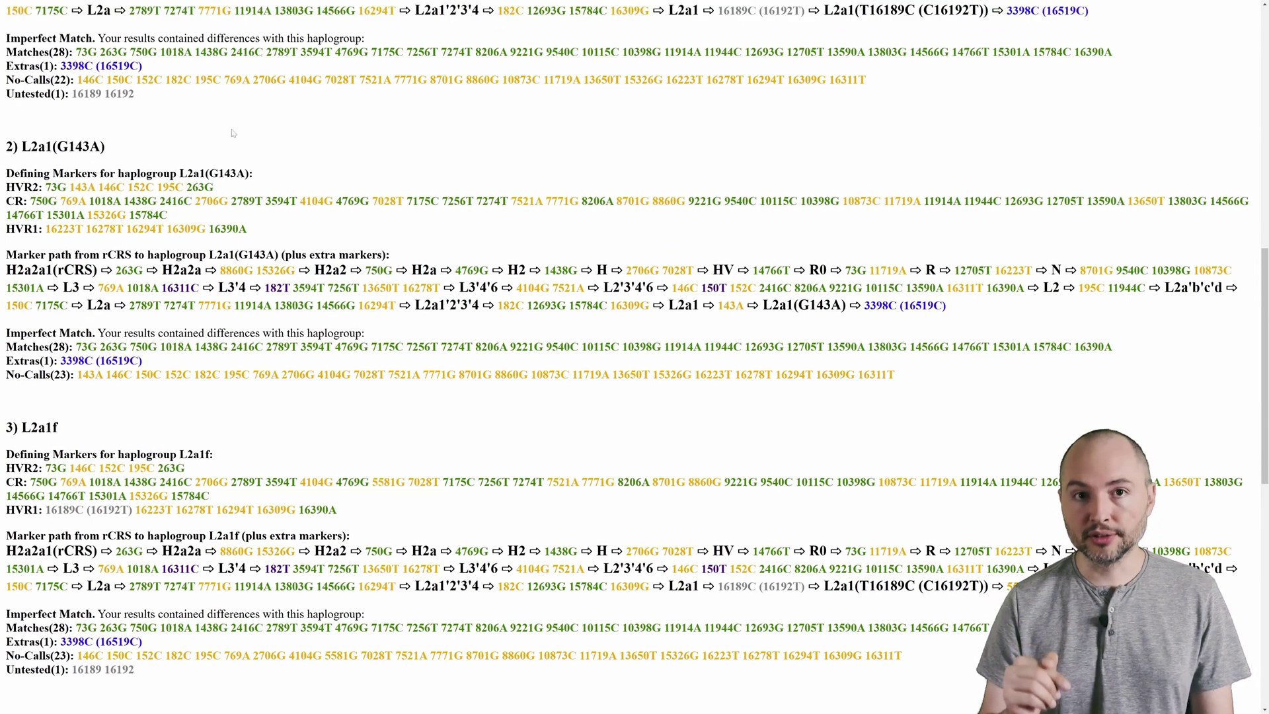
{"action": "scroll", "coordinate": [233, 132], "scroll_direction": "up", "scroll_amount": 8}
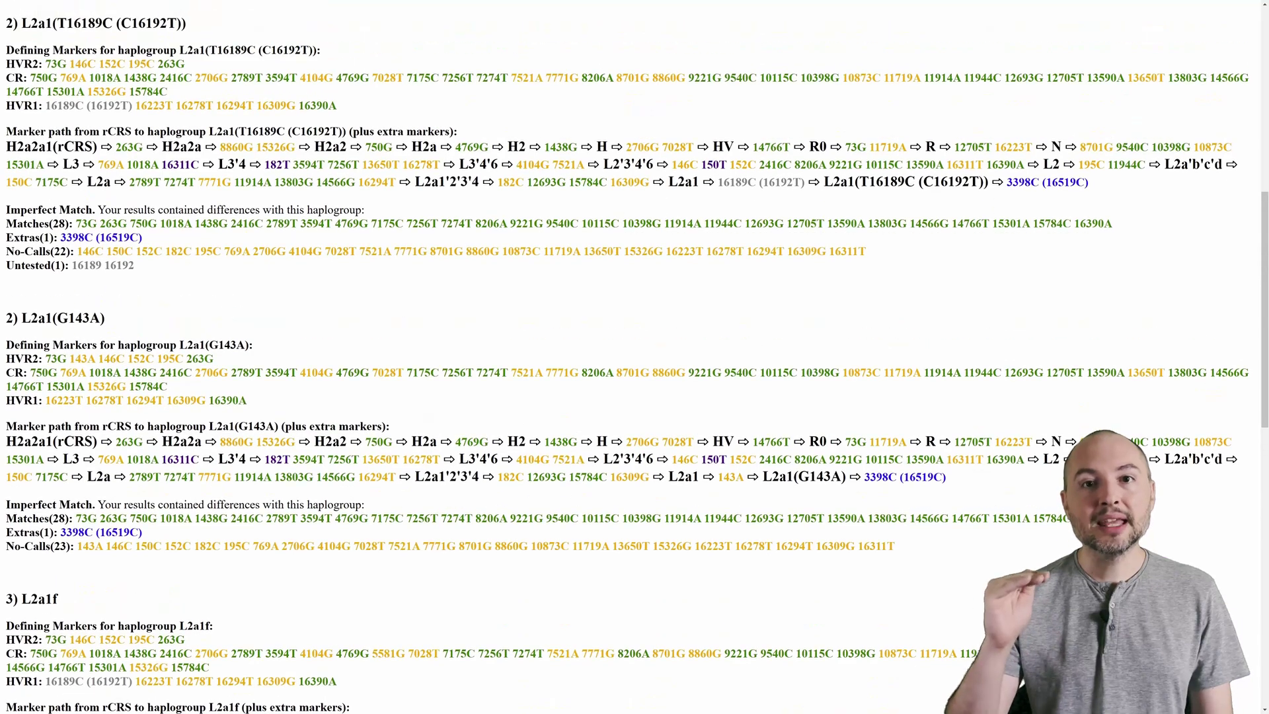
{"action": "scroll", "coordinate": [106, 141], "scroll_direction": "up", "scroll_amount": 1}
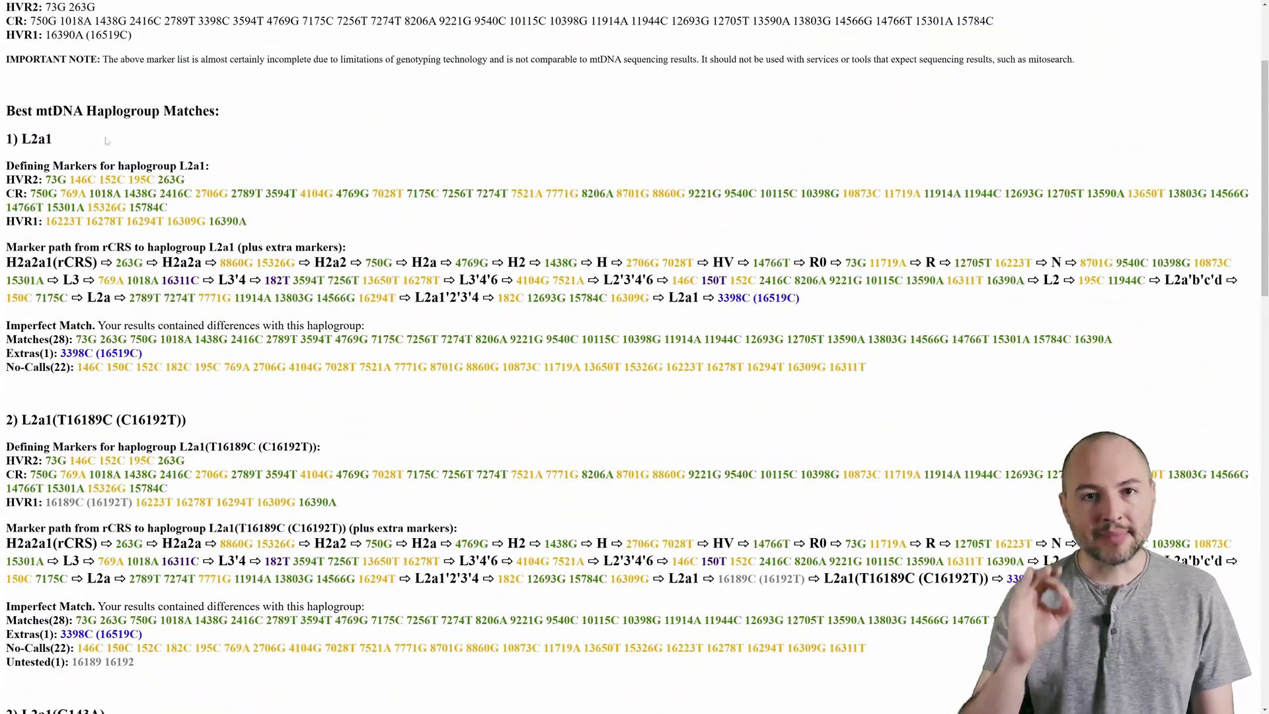
{"action": "left_click_drag", "start_coordinate": [20, 139], "coordinate": [64, 143]}
{"action": "left_click", "coordinate": [63, 143]}
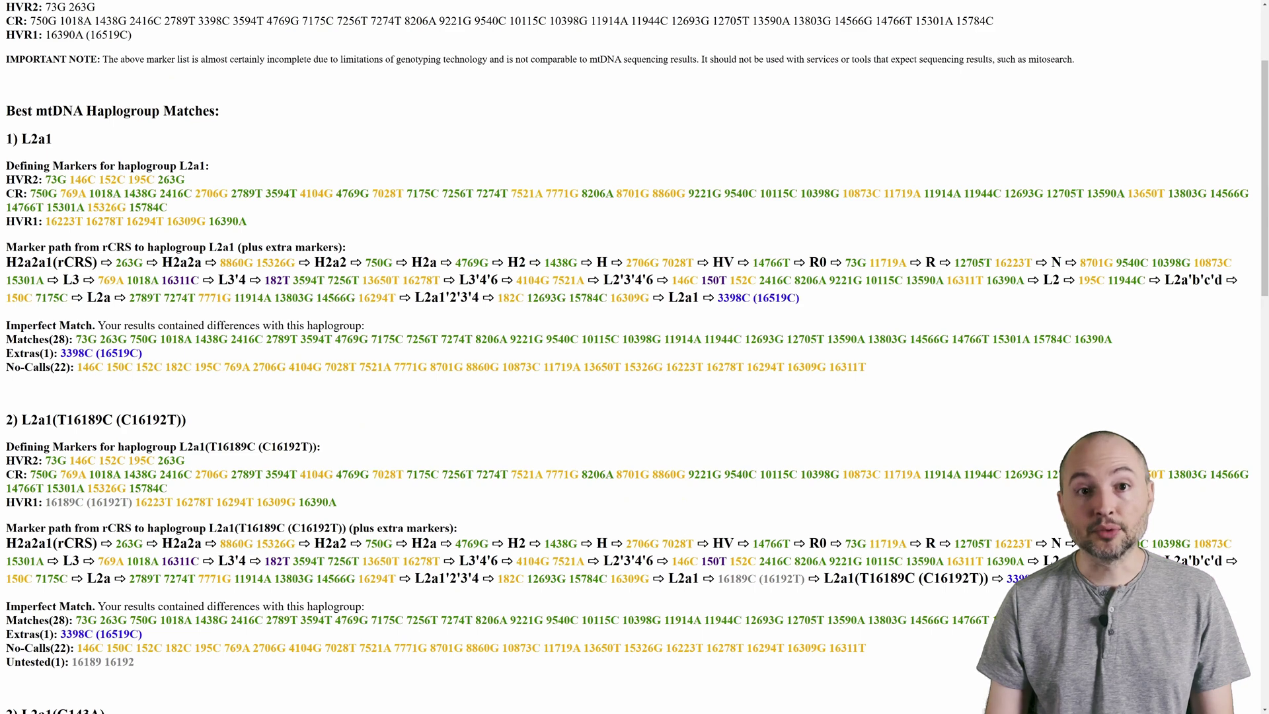
{"action": "scroll", "coordinate": [635, 357], "scroll_direction": "up", "scroll_amount": 3}
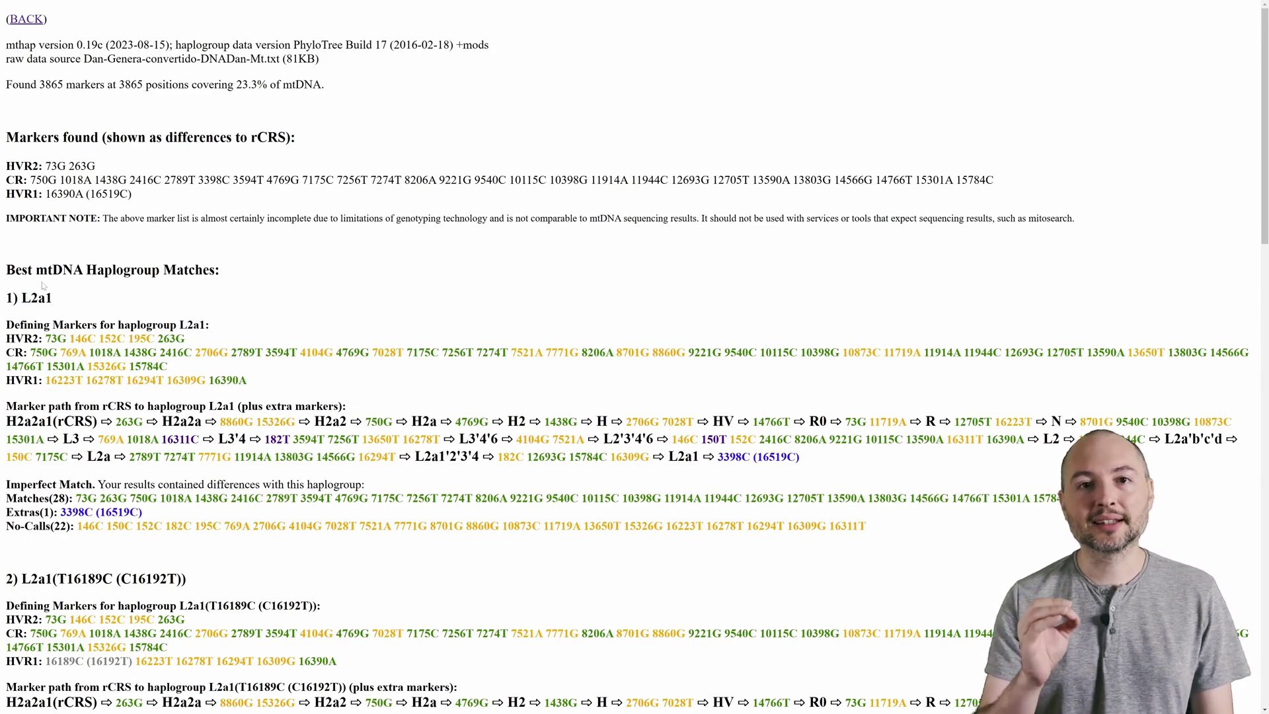
Step: Find the first third-ranked haplogroup match in the DNADan conversion report and read its name
{"action": "scroll", "coordinate": [82, 320], "scroll_direction": "down", "scroll_amount": 3}
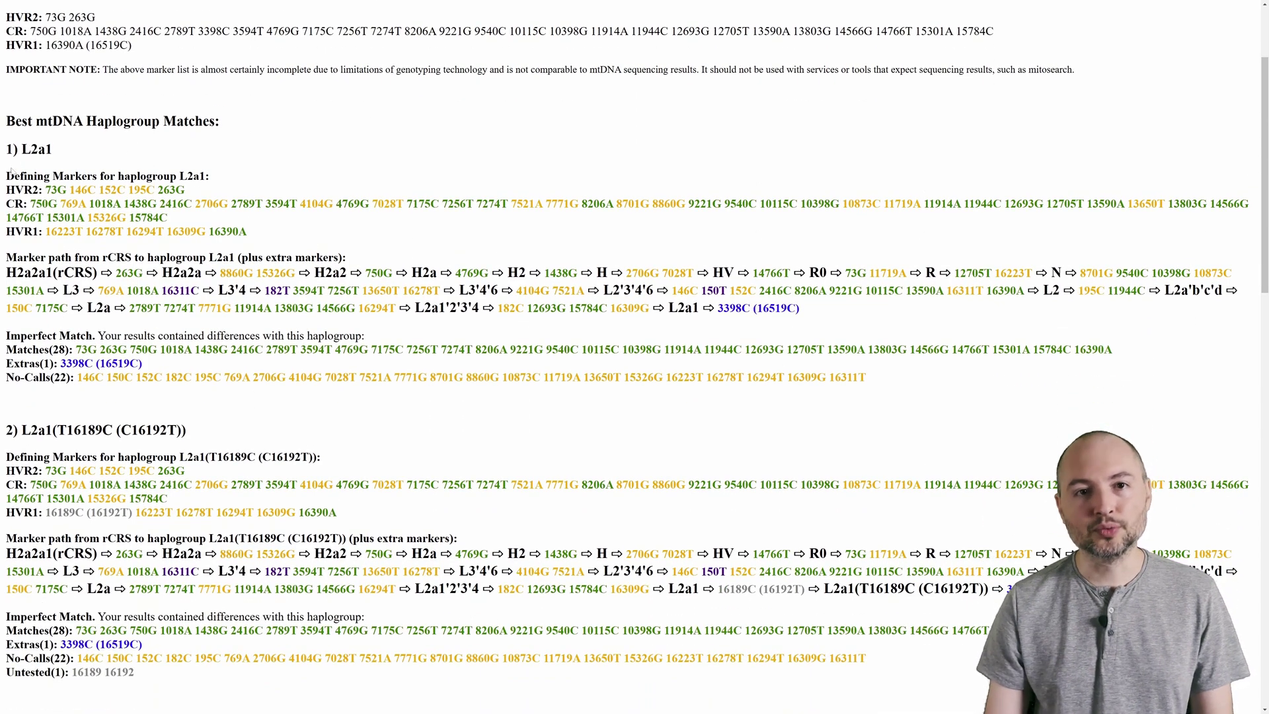
{"action": "scroll", "coordinate": [130, 254], "scroll_direction": "down", "scroll_amount": 10}
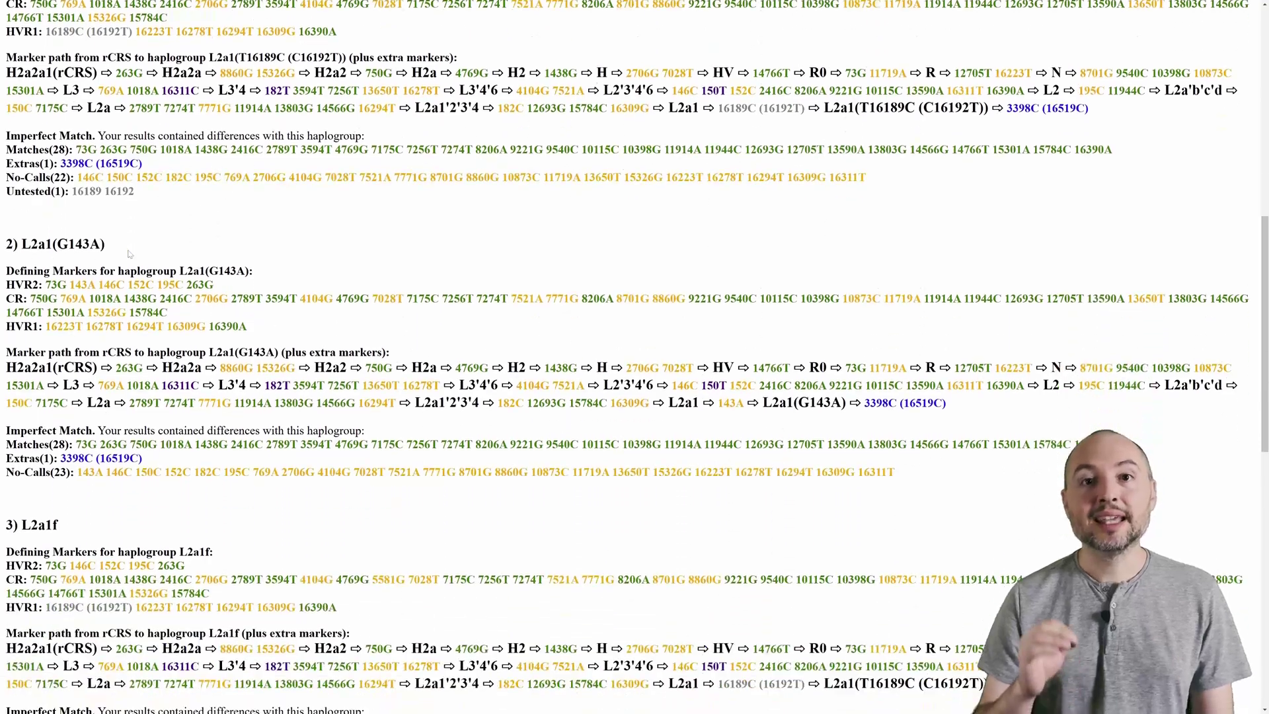
{"action": "scroll", "coordinate": [130, 254], "scroll_direction": "down", "scroll_amount": 3}
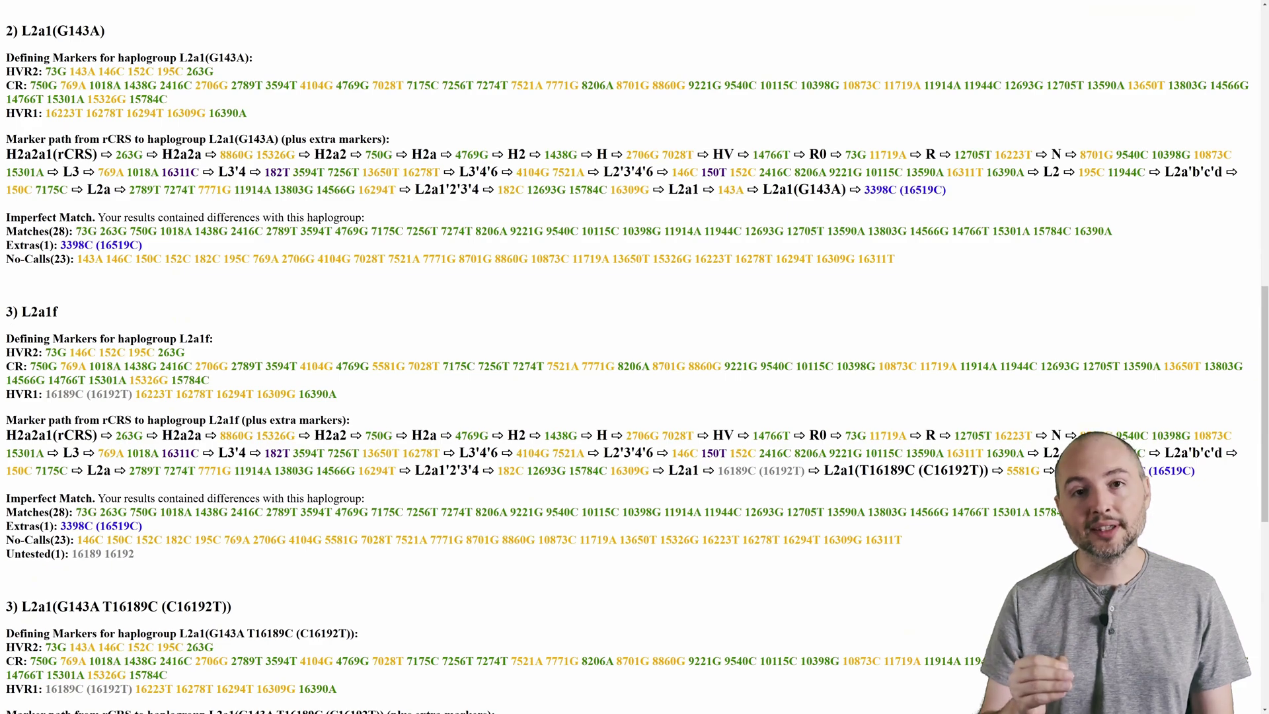
{"action": "left_click_drag", "start_coordinate": [18, 312], "coordinate": [66, 318]}
{"action": "left_click", "coordinate": [68, 318]}
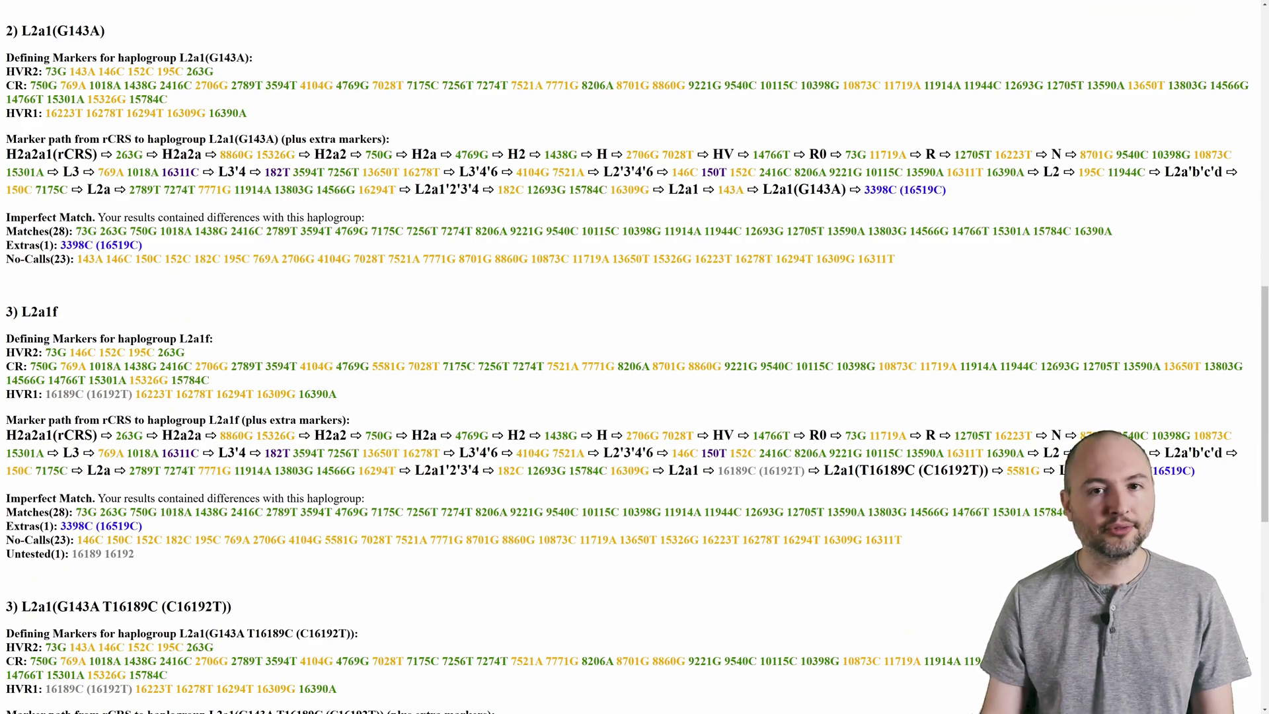
{"action": "scroll", "coordinate": [63, 292], "scroll_direction": "up", "scroll_amount": 10}
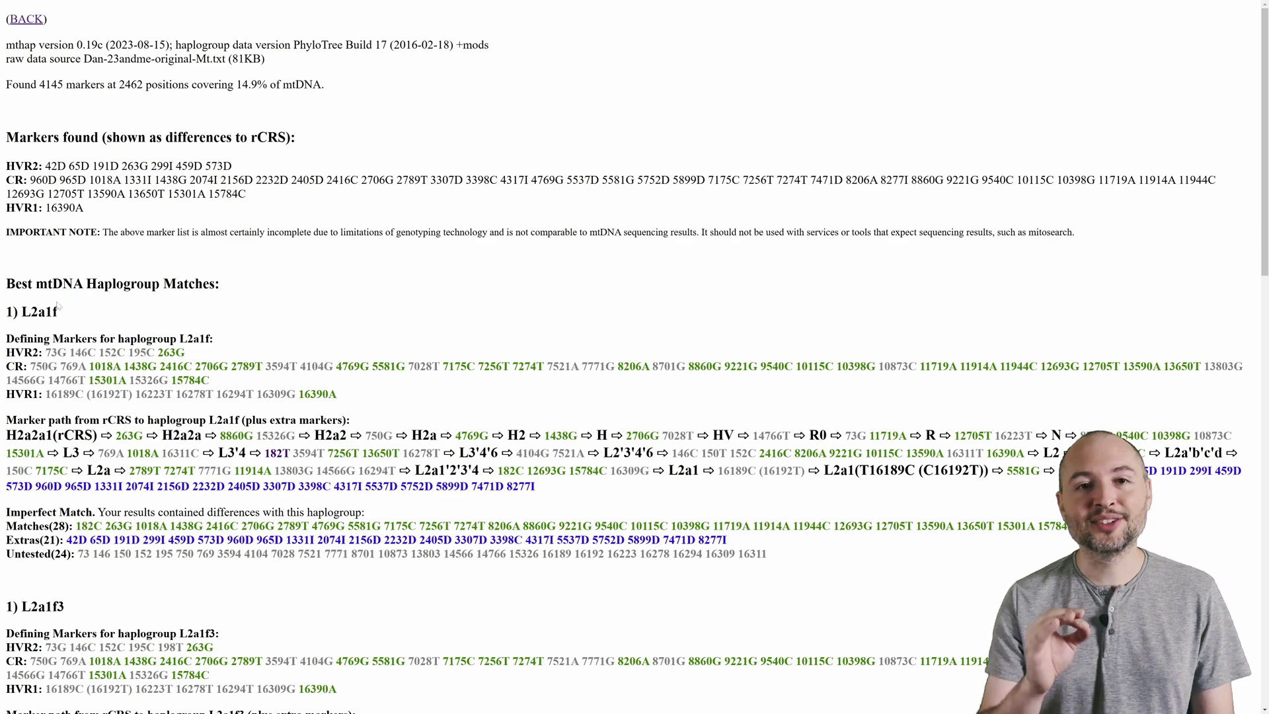
Step: Examine the first match's name and its Matches, Extras and Untested rows in the Dan-23andme-original-Mt.txt report
{"action": "left_click_drag", "start_coordinate": [22, 312], "coordinate": [73, 314]}
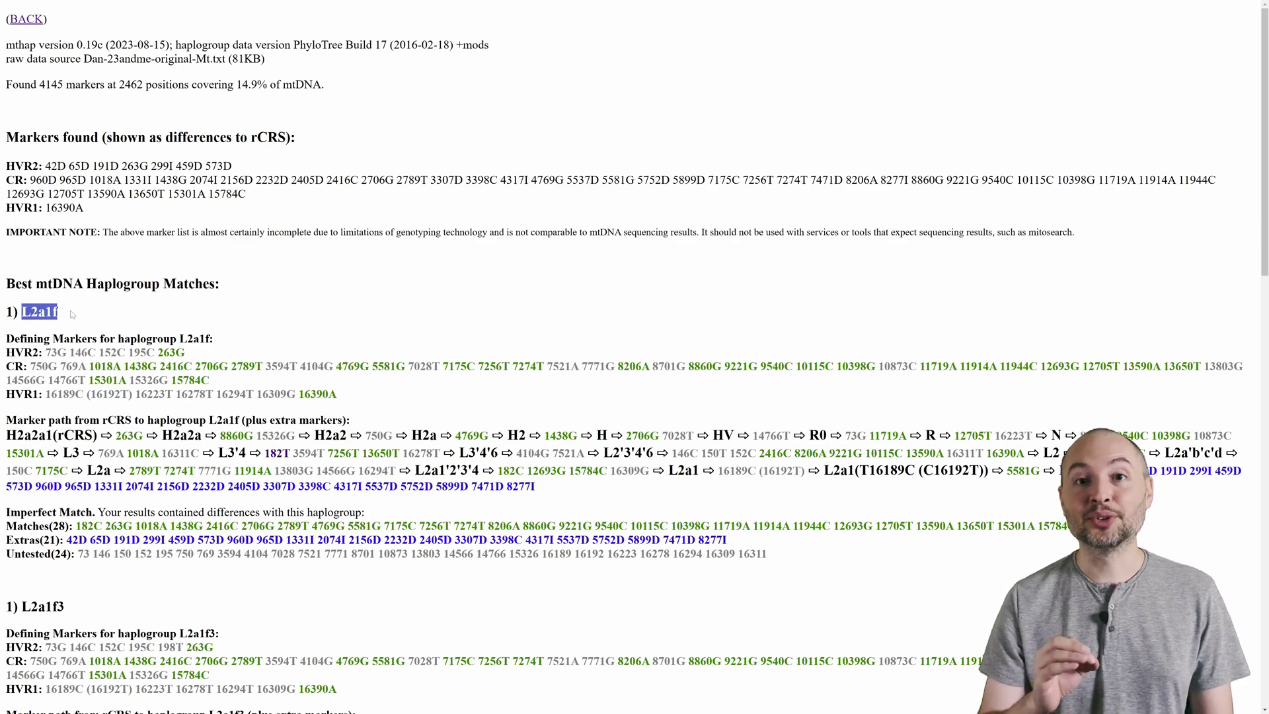
{"action": "left_click", "coordinate": [72, 315]}
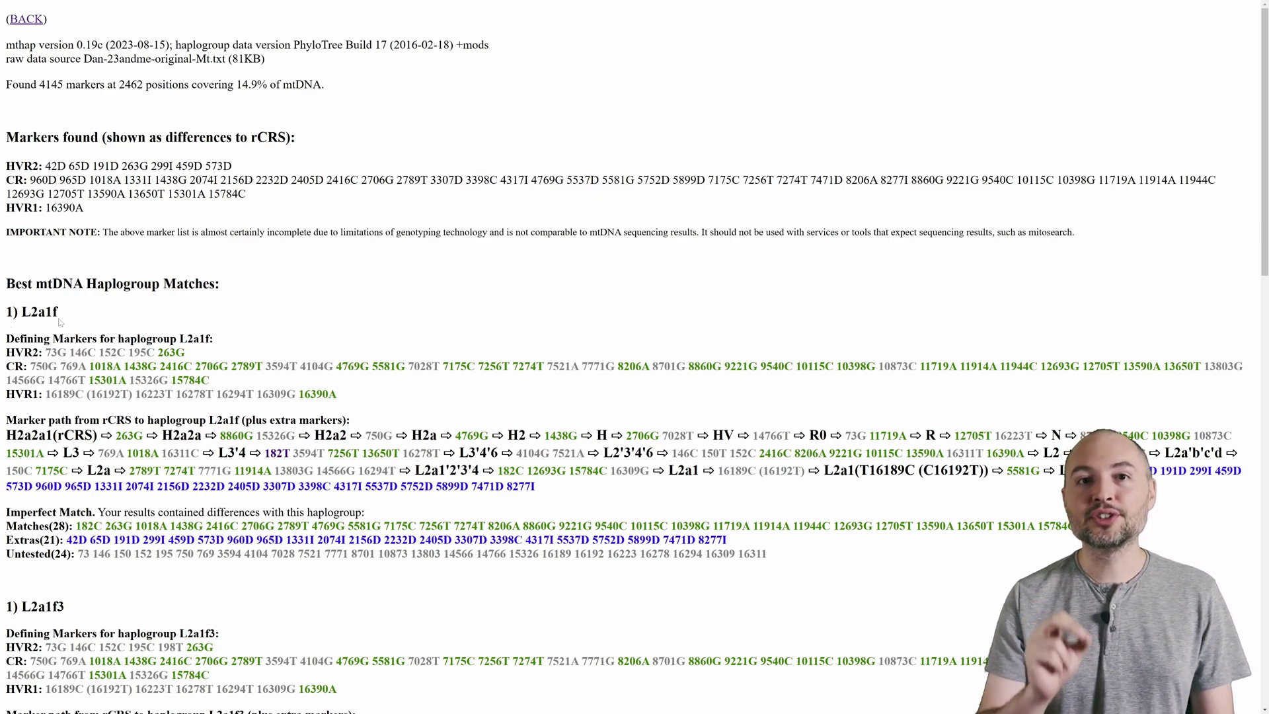
{"action": "left_click_drag", "start_coordinate": [49, 526], "coordinate": [105, 554]}
{"action": "left_click", "coordinate": [104, 527]}
{"action": "left_click", "coordinate": [115, 540]}
{"action": "left_click", "coordinate": [105, 553]}
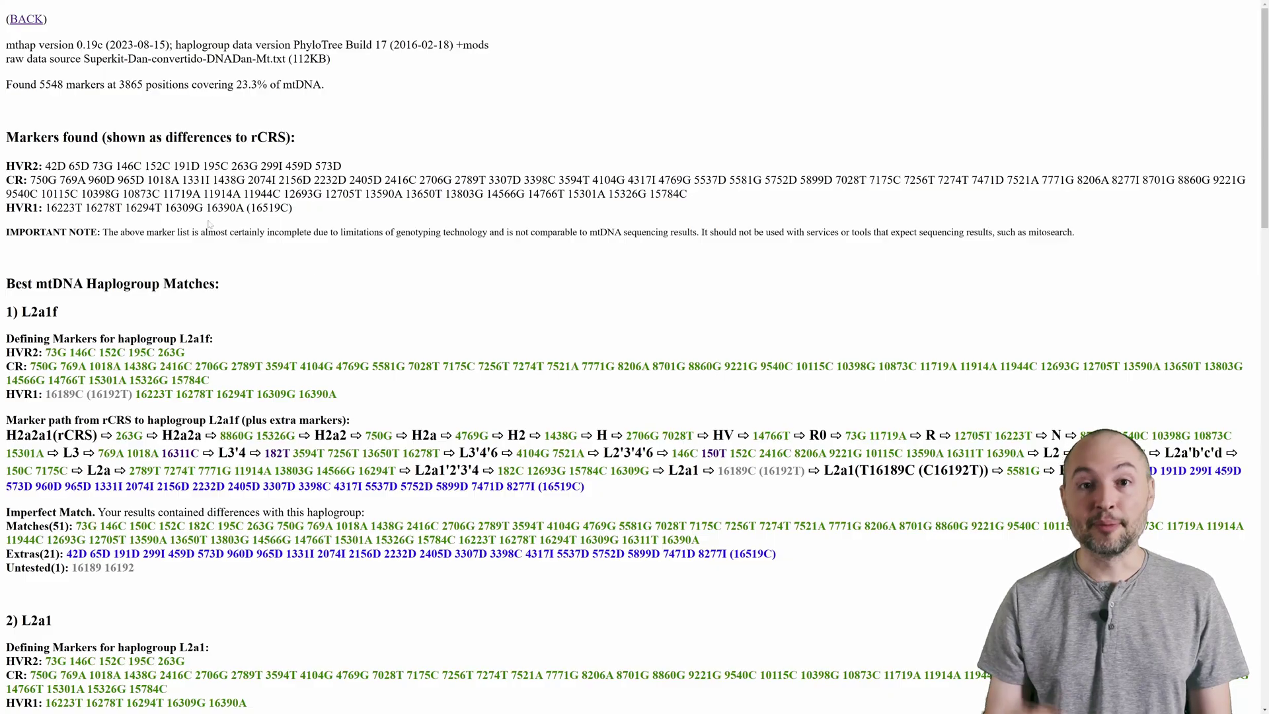
Step: Examine the first match's name and its Matches and Extras rows in the Superkit-Dan-convertido-DNADan-Mt.txt report
{"action": "double_click", "coordinate": [75, 314]}
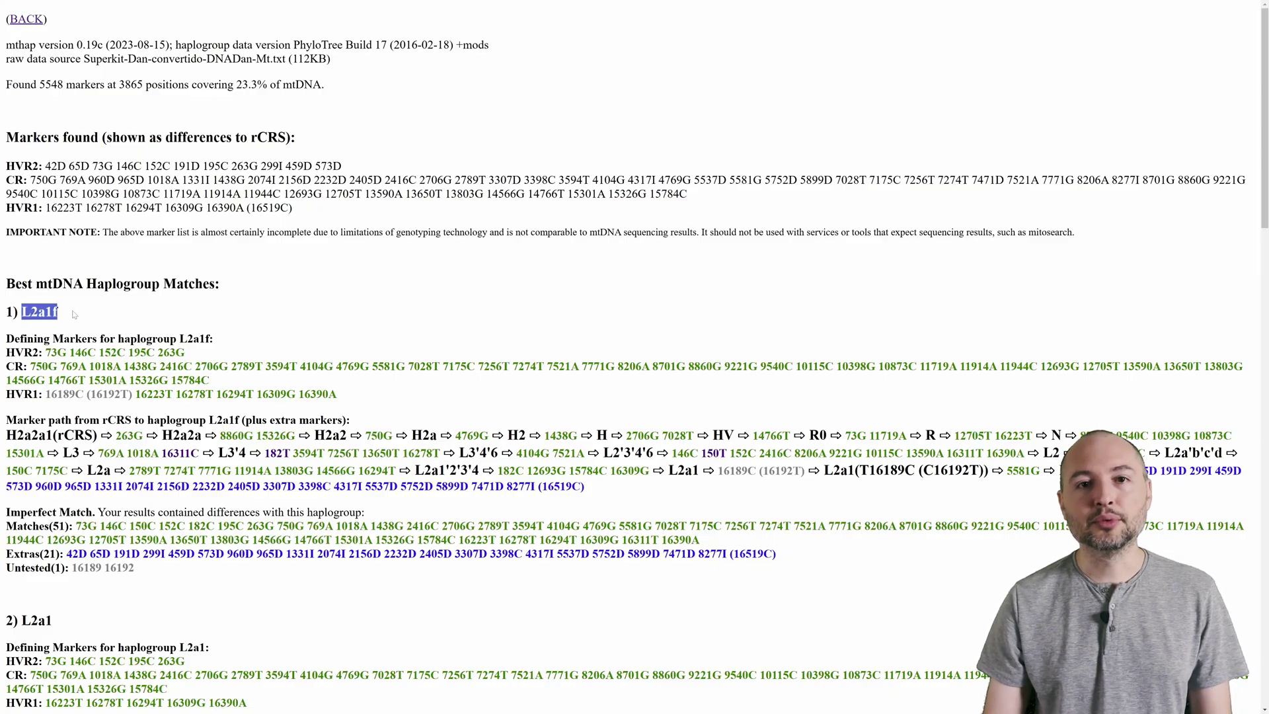
{"action": "left_click", "coordinate": [88, 313]}
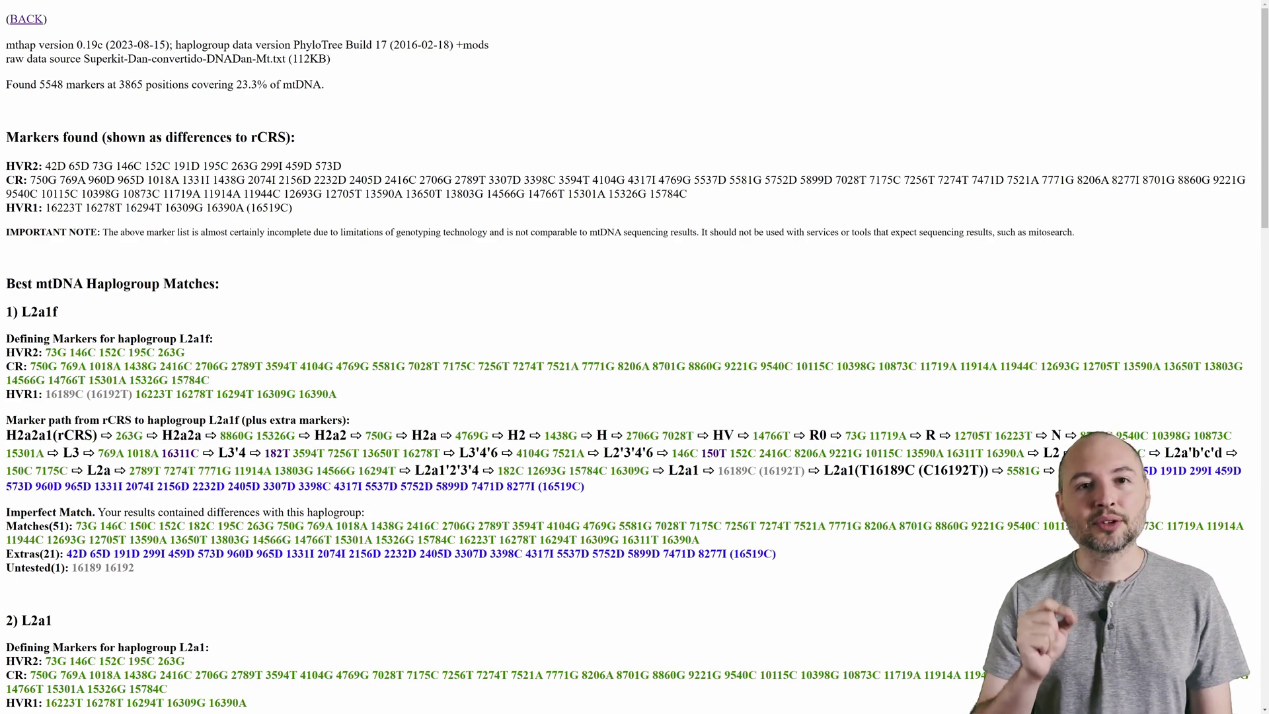
{"action": "left_click_drag", "start_coordinate": [43, 525], "coordinate": [707, 543]}
{"action": "left_click", "coordinate": [707, 543]}
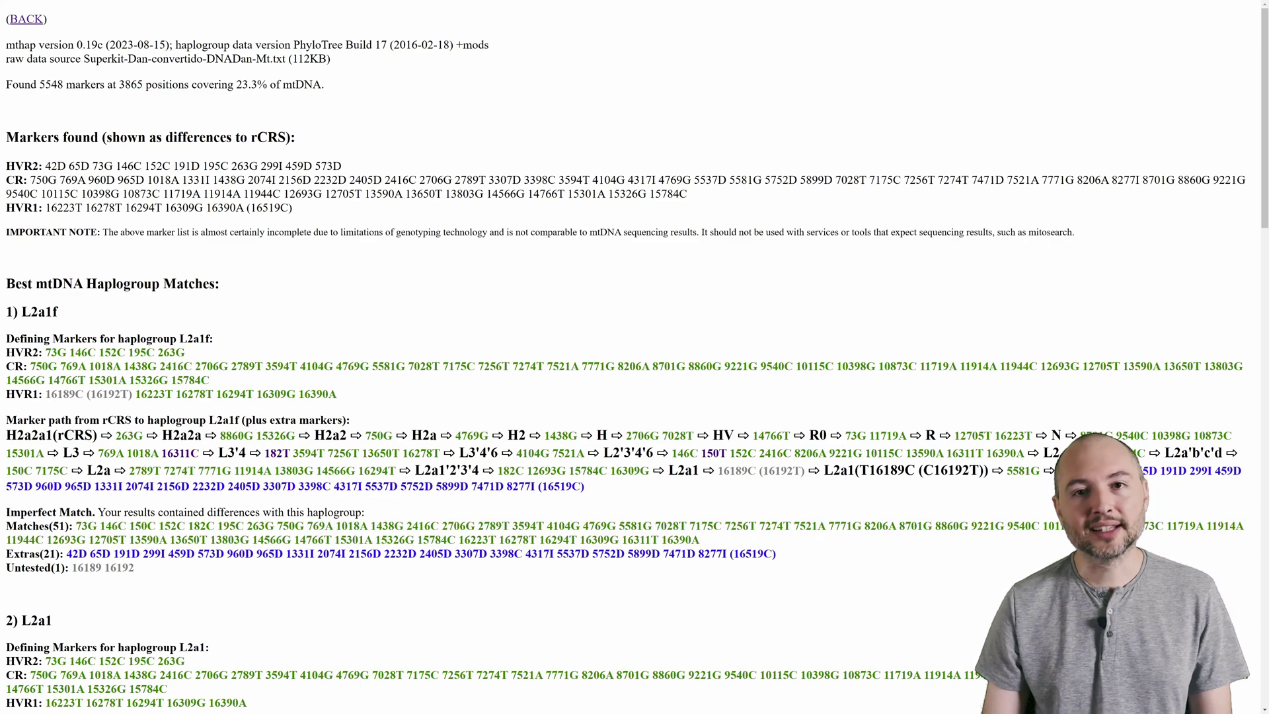
{"action": "left_click_drag", "start_coordinate": [33, 553], "coordinate": [175, 553]}
{"action": "left_click", "coordinate": [175, 553]}
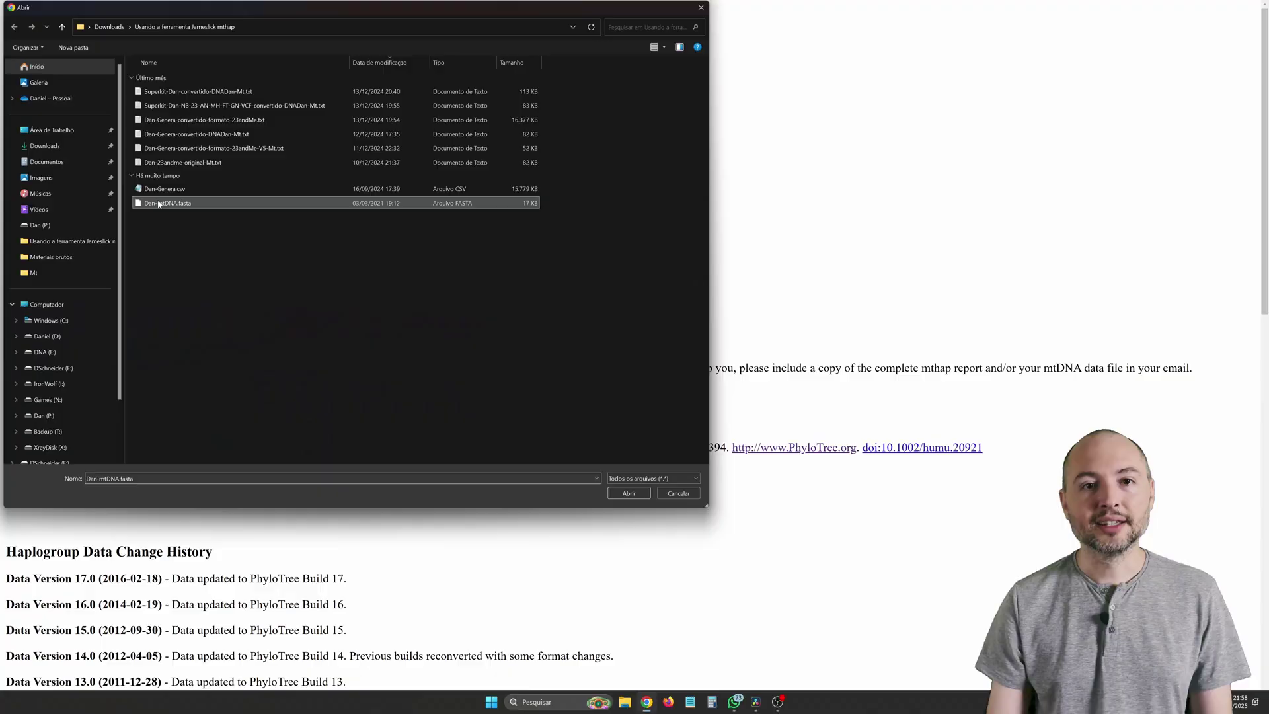
Step: Choose Dan-mtDNA.fasta as the data file and upload it for haplogroup analysis
{"action": "left_click", "coordinate": [159, 204]}
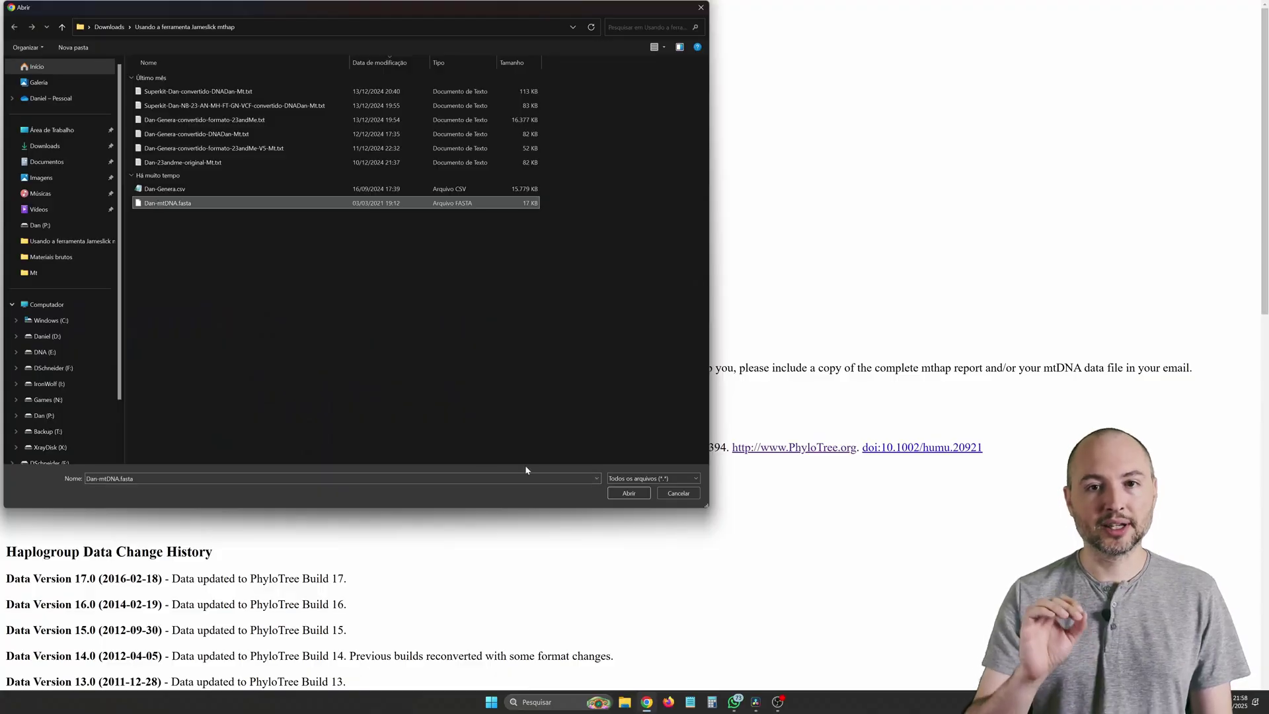
{"action": "left_click", "coordinate": [631, 494]}
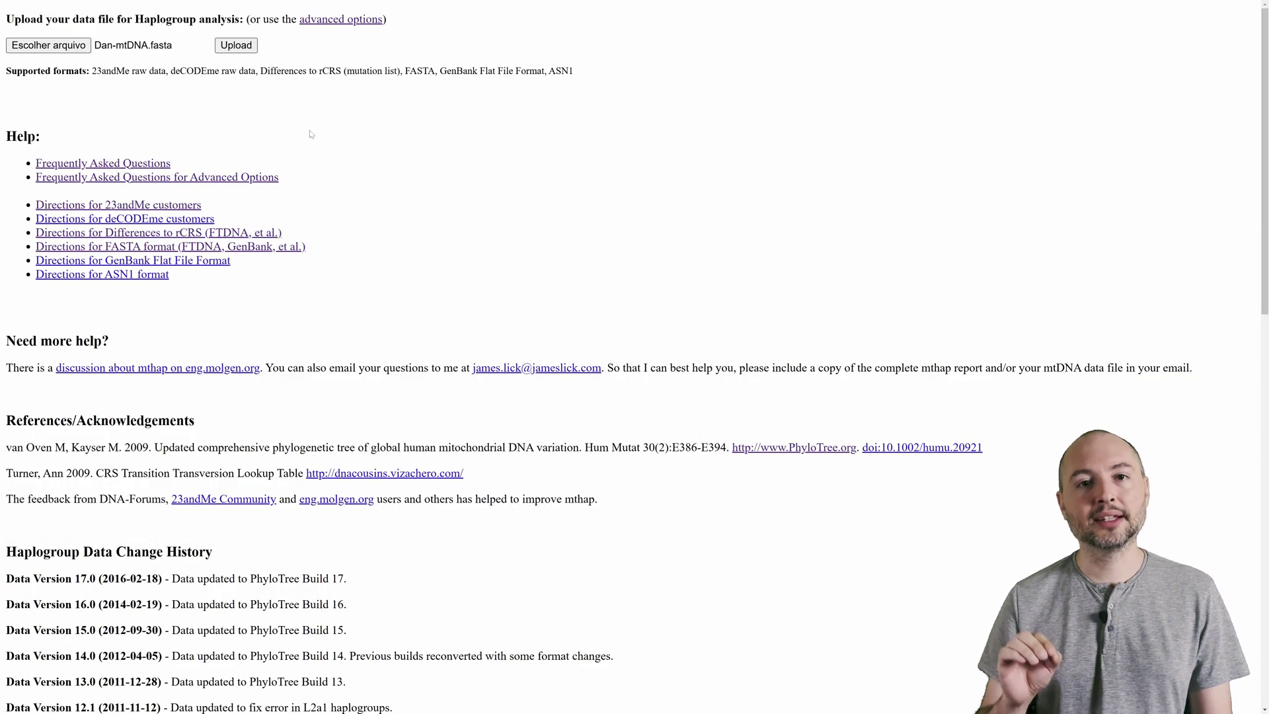
{"action": "left_click", "coordinate": [236, 45]}
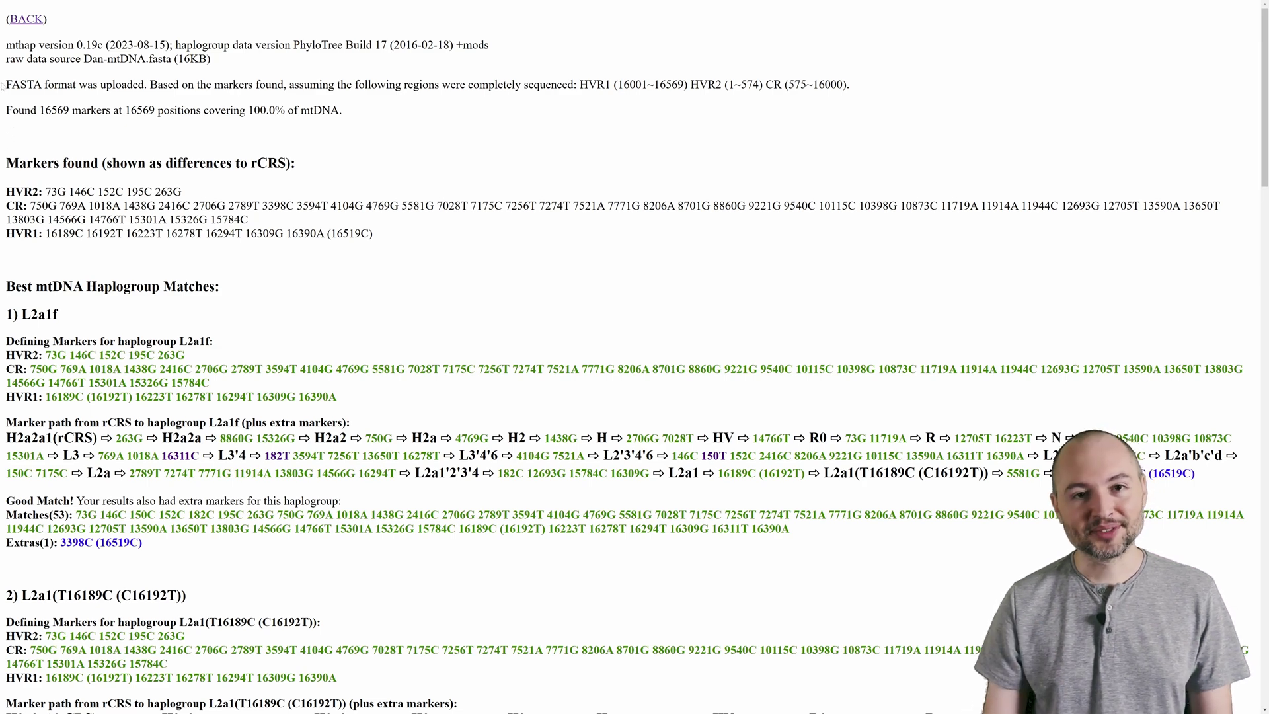
Step: Read the FASTA format note, marker count and mtDNA coverage in the report for Dan-mtDNA.fasta
{"action": "left_click_drag", "start_coordinate": [2, 86], "coordinate": [322, 110]}
{"action": "left_click", "coordinate": [89, 127]}
{"action": "left_click", "coordinate": [119, 111]}
{"action": "left_click", "coordinate": [209, 111]}
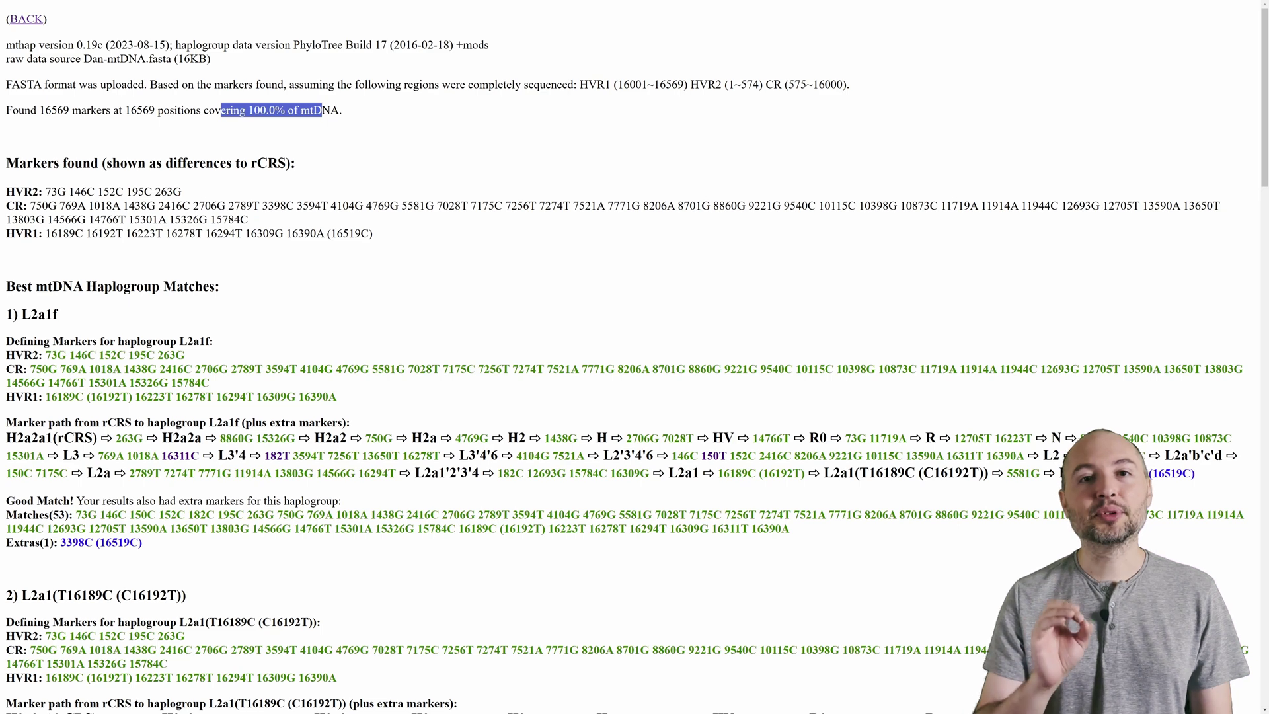
{"action": "left_click", "coordinate": [254, 122]}
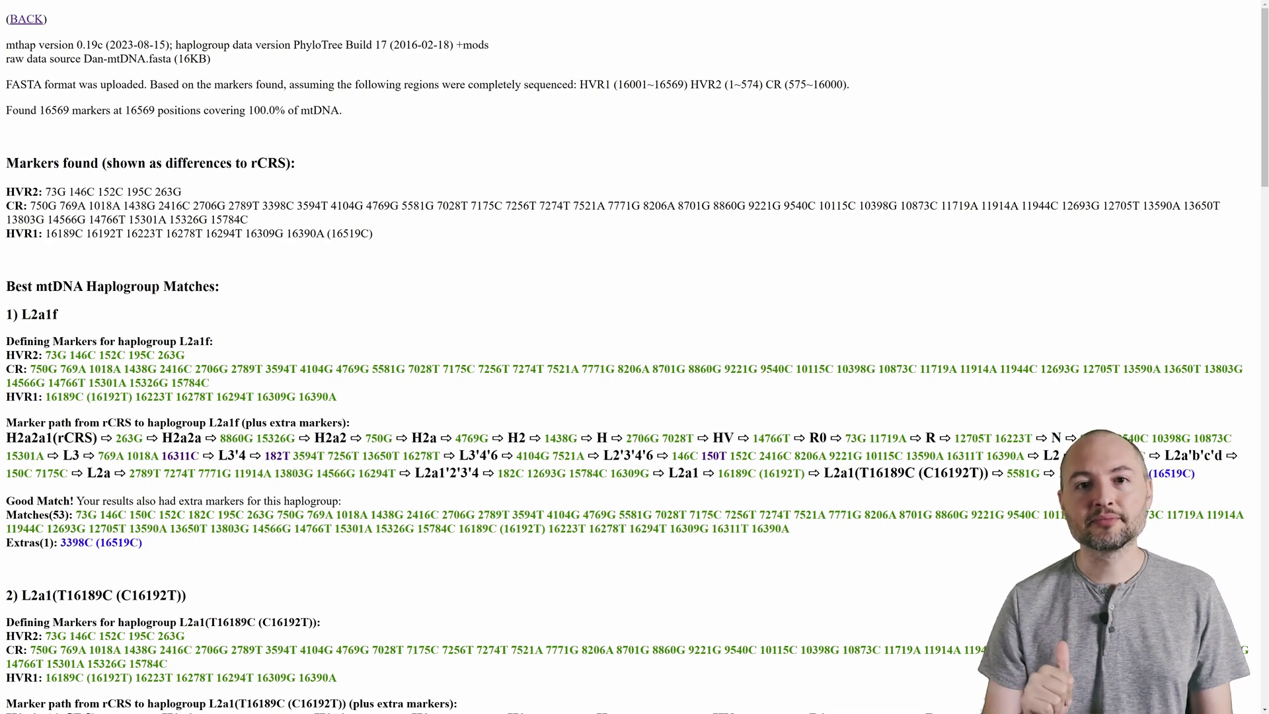
Step: Examine the first match's haplogroup name and its Matches and Extras rows in the FASTA report
{"action": "left_click_drag", "start_coordinate": [21, 315], "coordinate": [77, 317]}
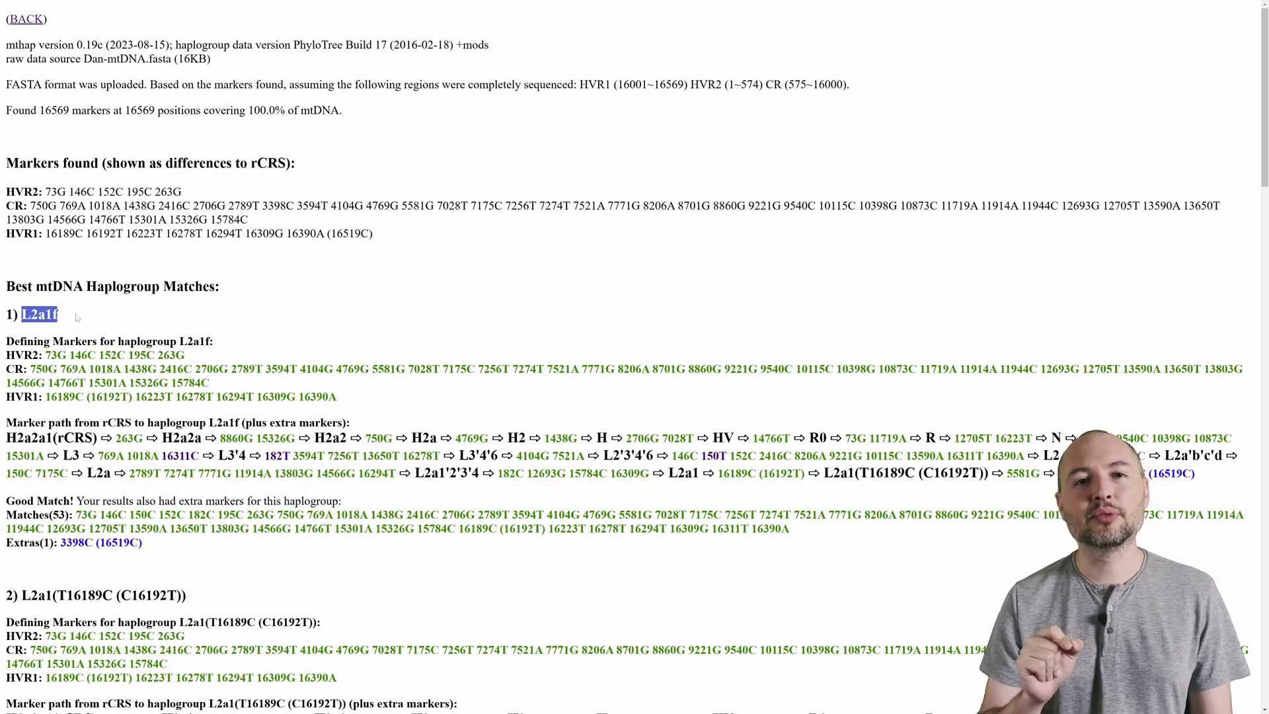
{"action": "left_click", "coordinate": [78, 318]}
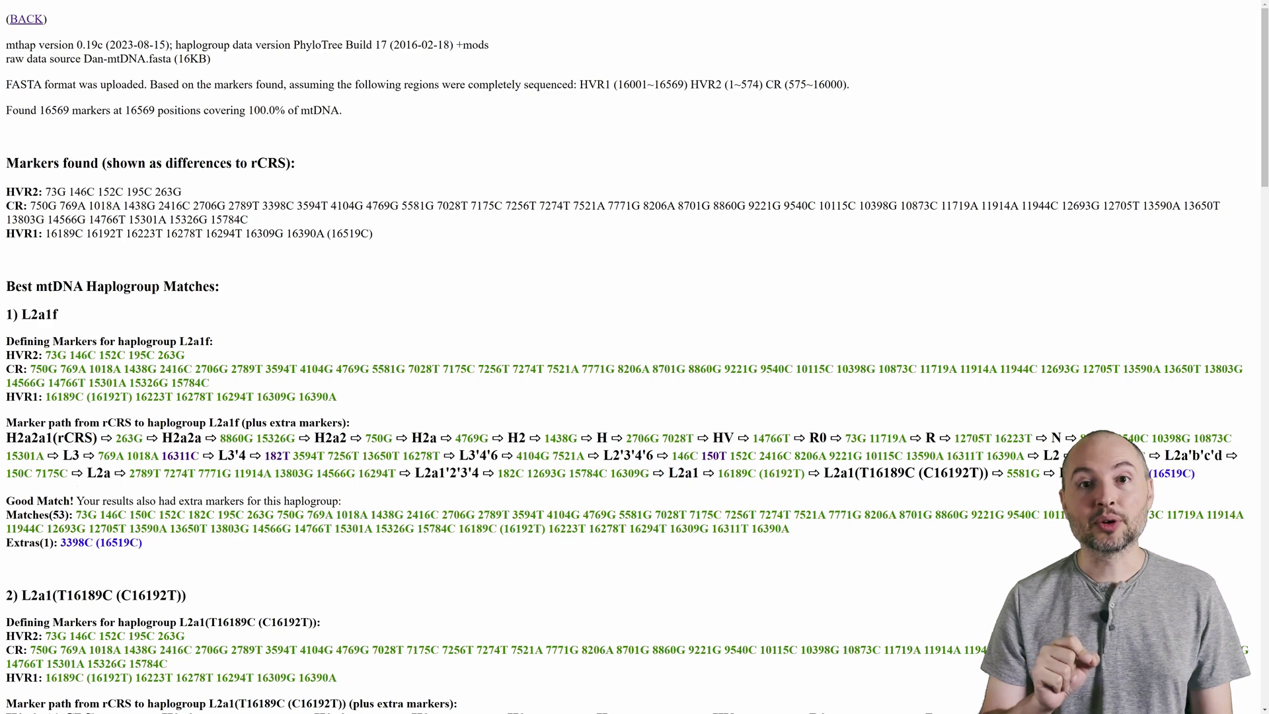
{"action": "mouse_move", "coordinate": [49, 515]}
{"action": "left_mouse_down"}
{"action": "mouse_move", "coordinate": [344, 502]}
{"action": "mouse_move", "coordinate": [757, 517]}
{"action": "mouse_move", "coordinate": [797, 530]}
{"action": "left_mouse_up"}
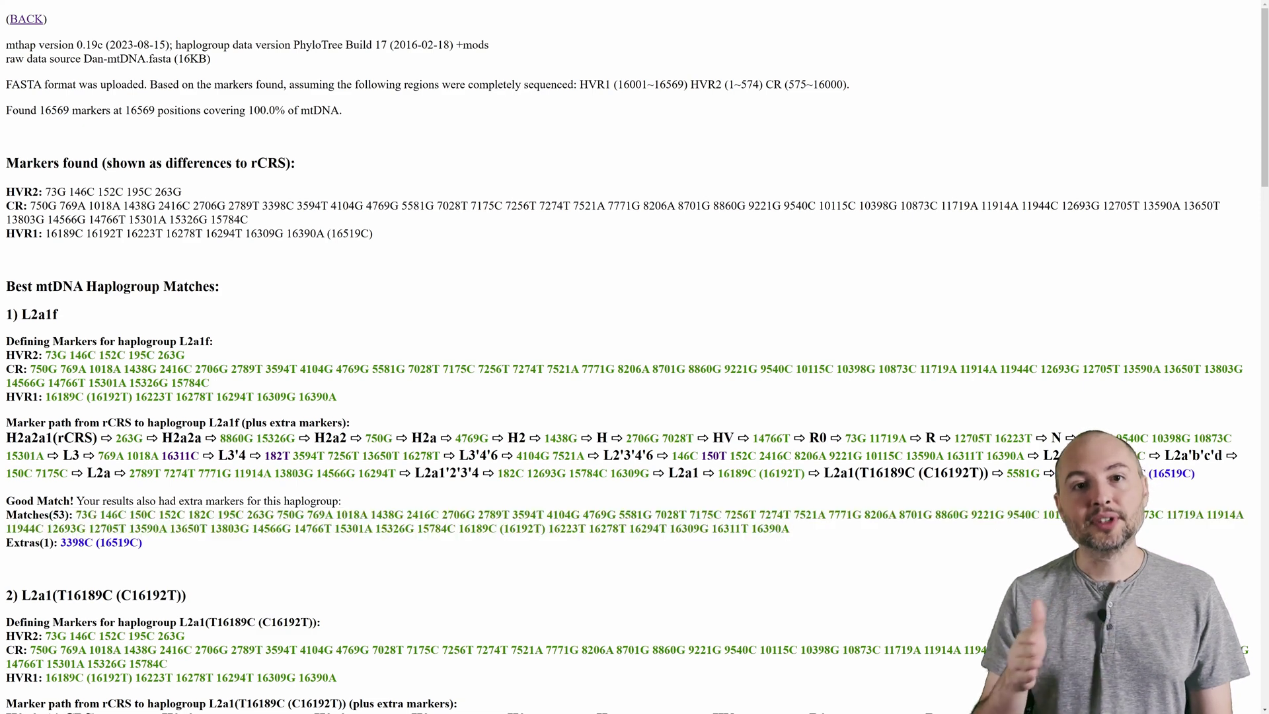
{"action": "left_click_drag", "start_coordinate": [59, 543], "coordinate": [140, 543]}
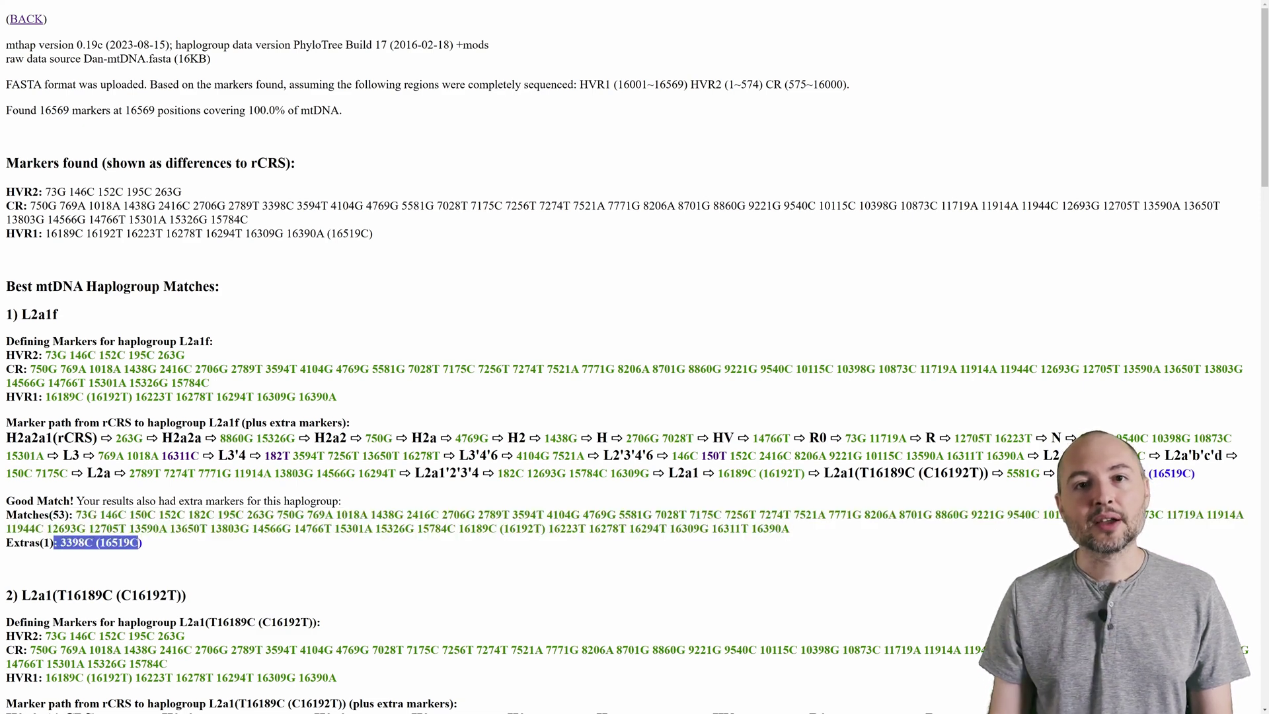
{"action": "left_click", "coordinate": [149, 543]}
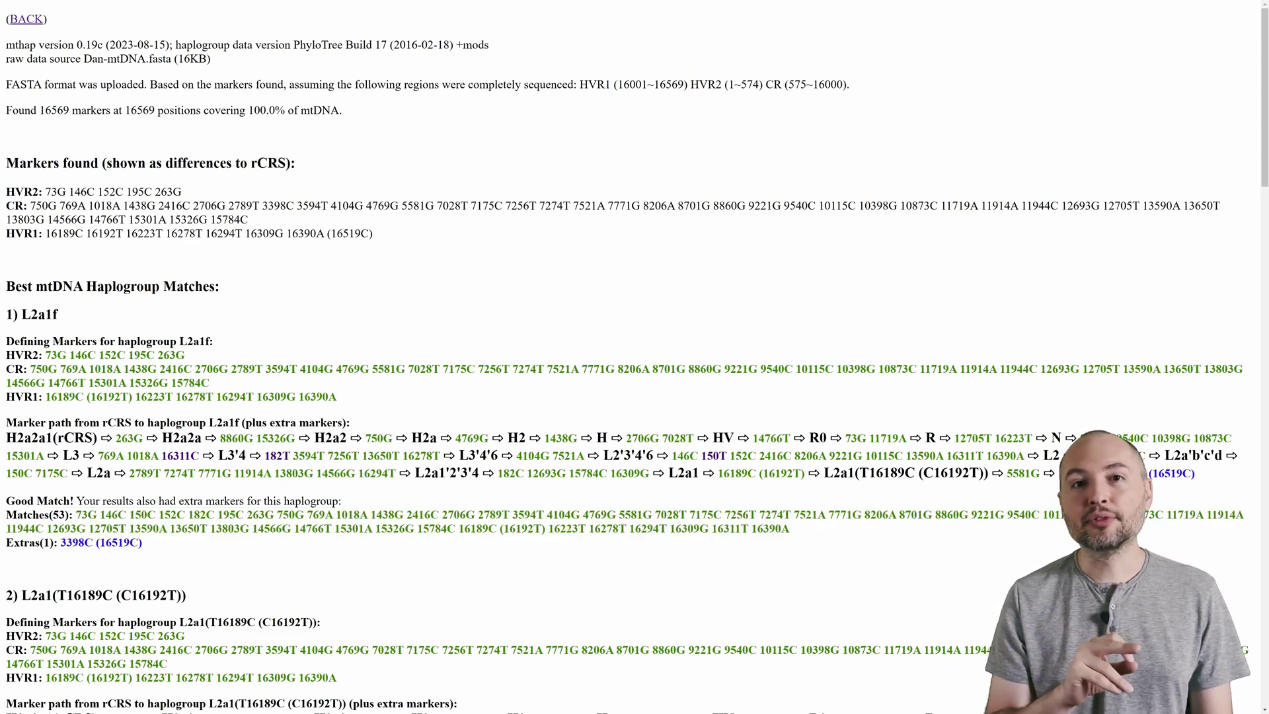